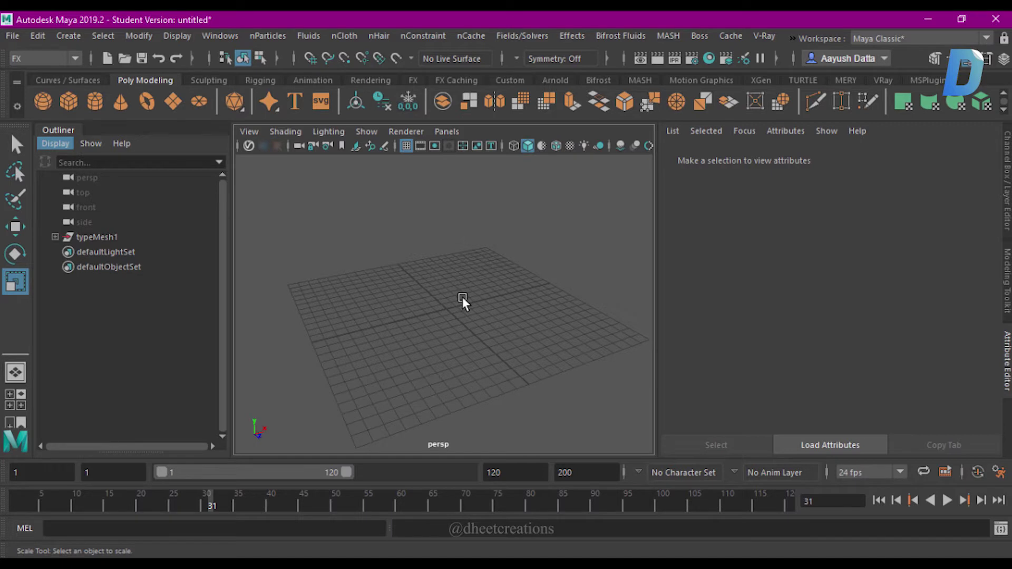
Step: Orbit the perspective view slightly and bring up the polygon primitives marking menu
{"action": "mouse_move", "coordinate": [523, 297]}
{"action": "left_mouse_down", "text": "alt"}
{"action": "mouse_move", "coordinate": [456, 309]}
{"action": "mouse_move", "coordinate": [507, 304]}
{"action": "left_mouse_up", "text": "alt"}
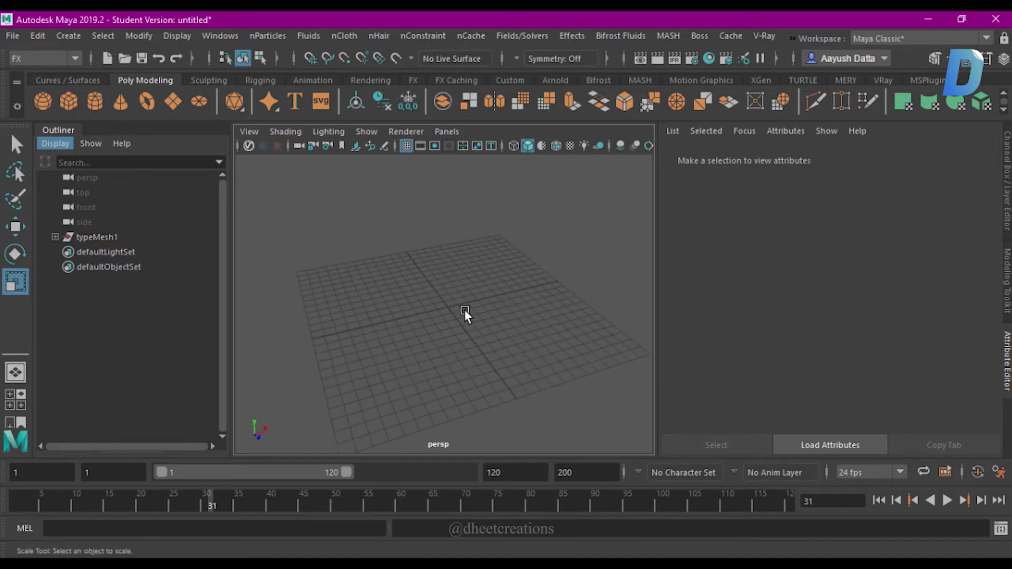
{"action": "right_click_drag", "start_coordinate": [426, 295], "coordinate": [479, 257], "text": "shift"}
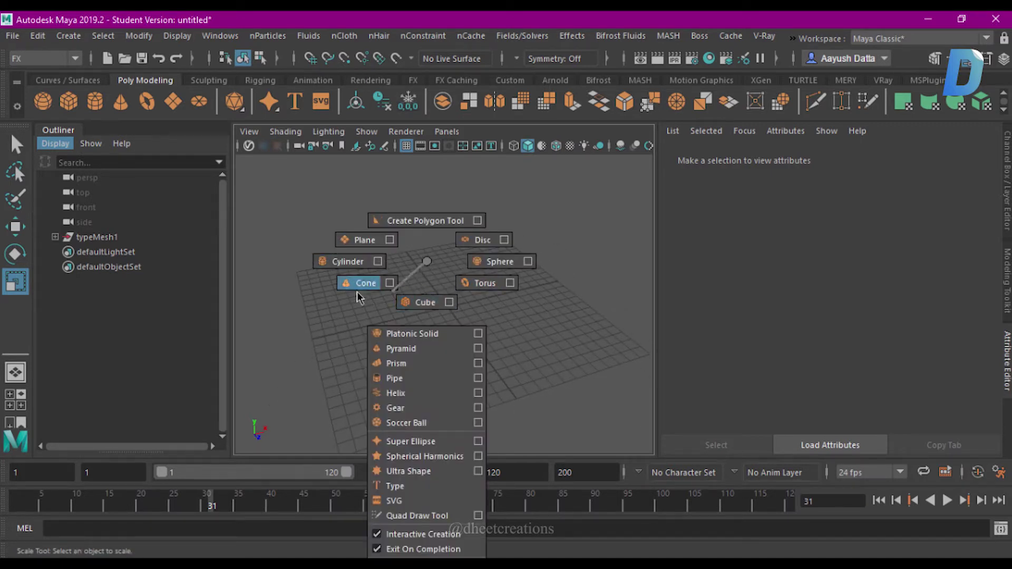
Step: Create a polygon sphere on the grid and tumble the view to see it level
{"action": "mouse_move", "coordinate": [402, 299]}
{"action": "left_mouse_down"}
{"action": "mouse_move", "coordinate": [407, 358]}
{"action": "mouse_move", "coordinate": [508, 350]}
{"action": "left_mouse_up"}
{"action": "key", "text": "w"}
{"action": "mouse_move", "coordinate": [416, 232]}
{"action": "left_mouse_down", "text": "alt"}
{"action": "mouse_move", "coordinate": [474, 314]}
{"action": "mouse_move", "coordinate": [482, 289]}
{"action": "mouse_move", "coordinate": [472, 317]}
{"action": "left_mouse_up", "text": "alt"}
{"action": "mouse_move", "coordinate": [416, 158]}
{"action": "left_mouse_down", "text": "alt"}
{"action": "mouse_move", "coordinate": [454, 329]}
{"action": "mouse_move", "coordinate": [515, 339]}
{"action": "mouse_move", "coordinate": [464, 311]}
{"action": "left_mouse_up", "text": "alt"}
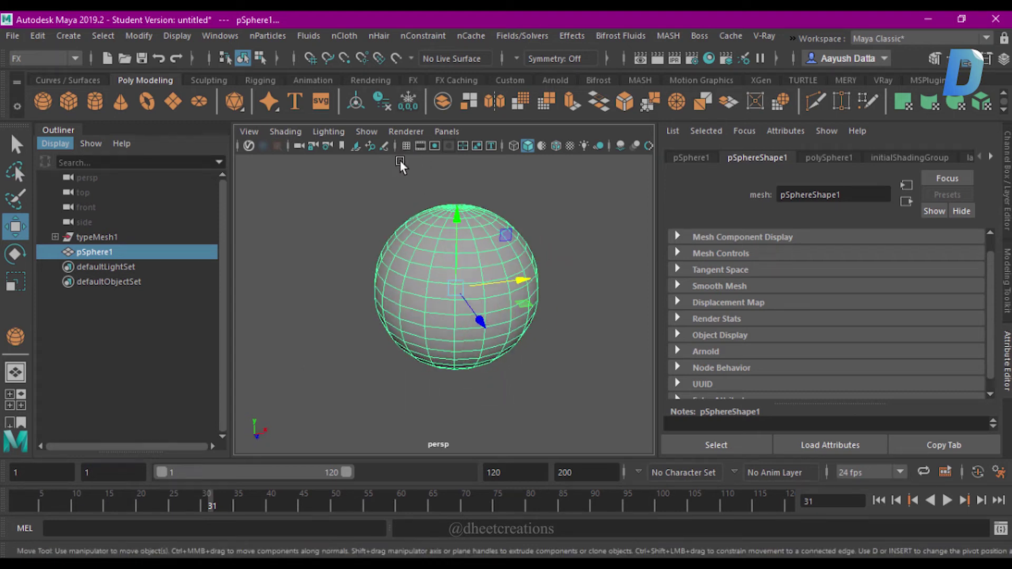
Step: Assign a new Arnold aiStandardSurface material to the sphere
{"action": "right_click", "coordinate": [465, 251]}
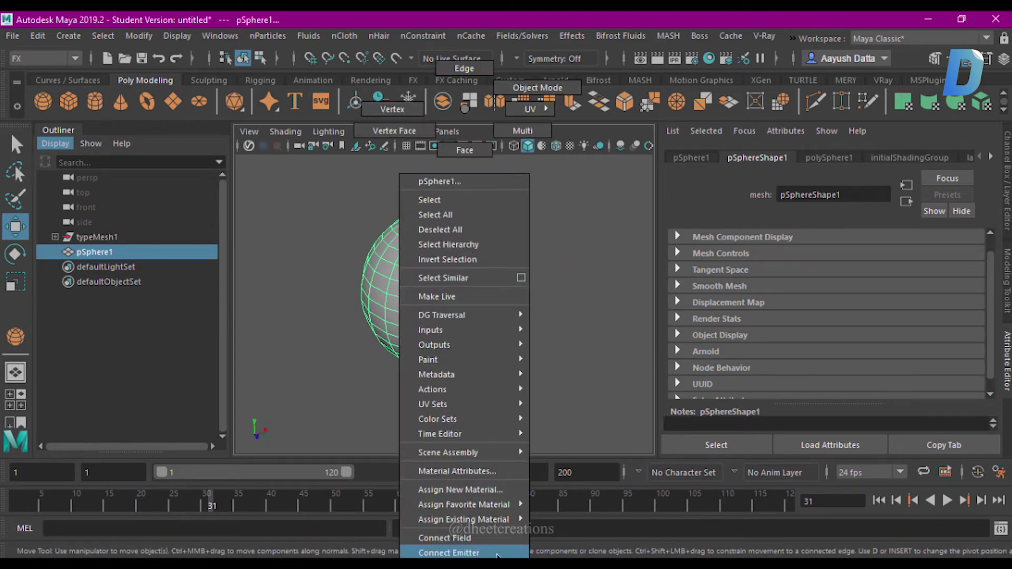
{"action": "left_click", "coordinate": [452, 490]}
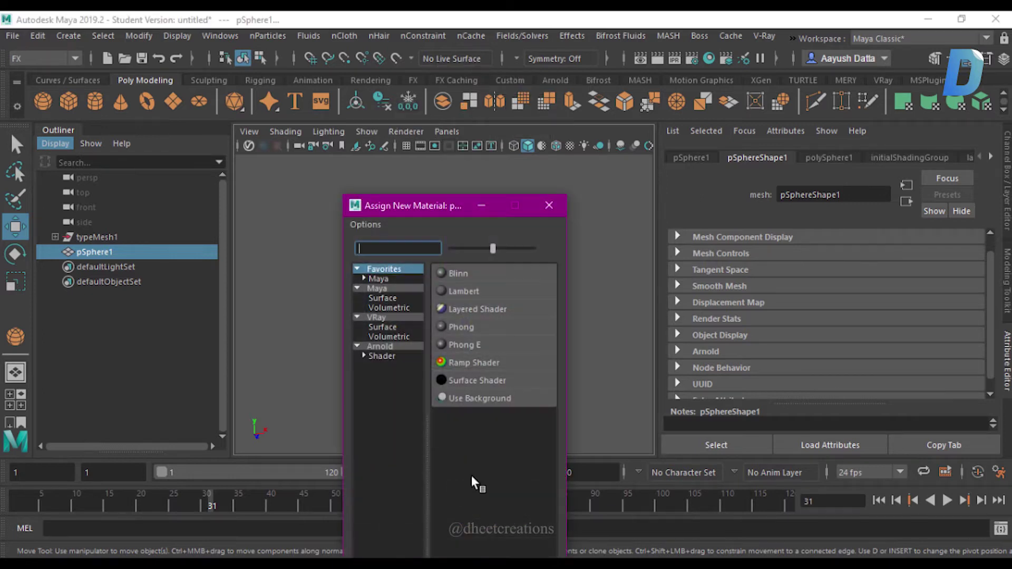
{"action": "left_click", "coordinate": [387, 355]}
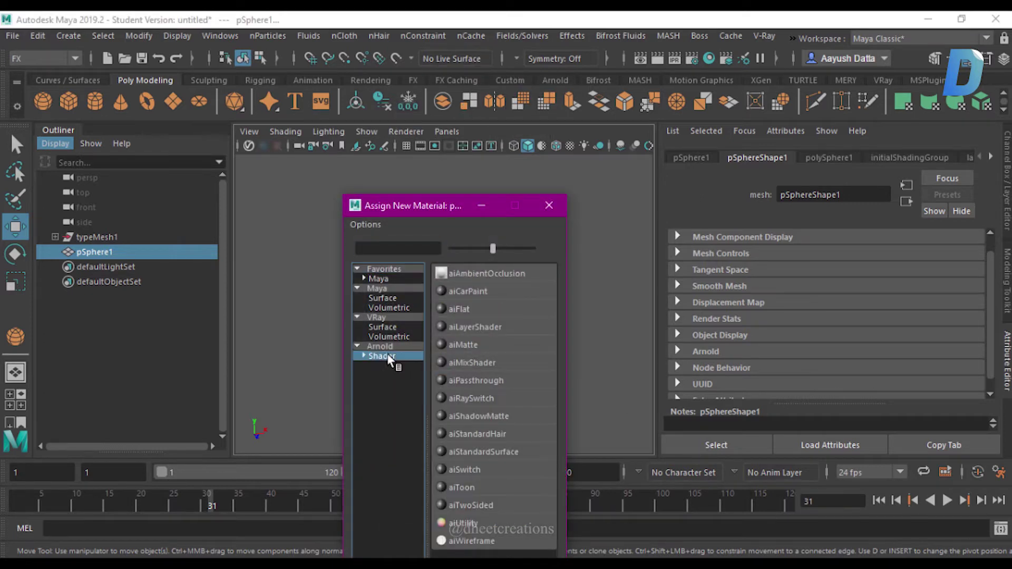
{"action": "left_click", "coordinate": [505, 450]}
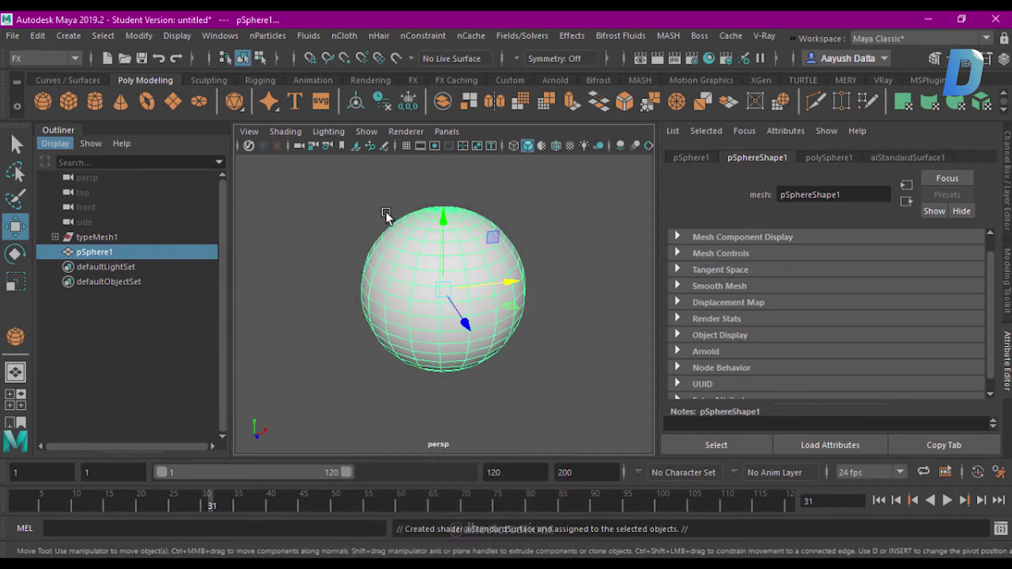
{"action": "left_click", "coordinate": [566, 286]}
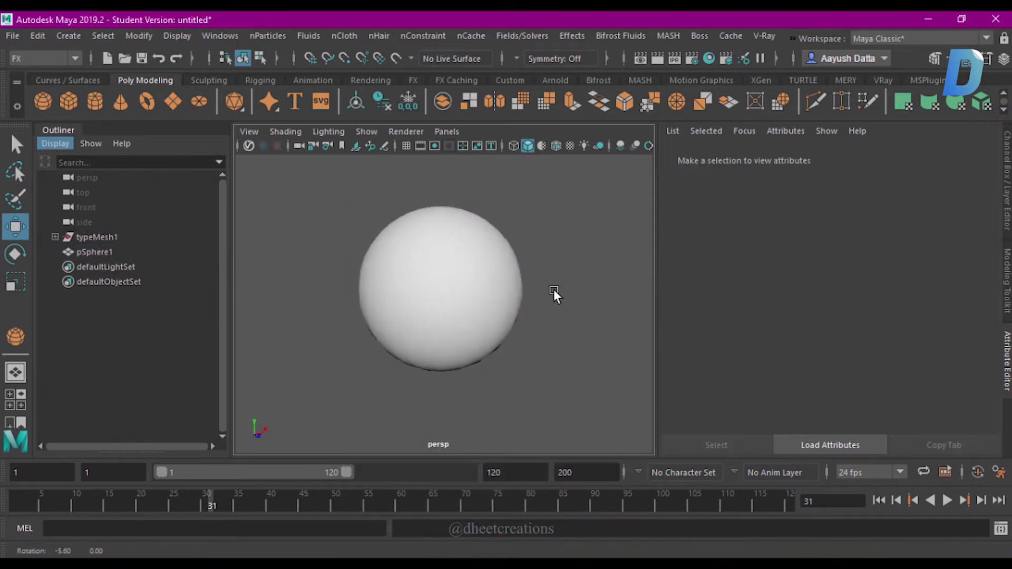
Step: Rename the sphere's aiStandardSurface1 shader to NewShaderAI
{"action": "left_click", "coordinate": [444, 280]}
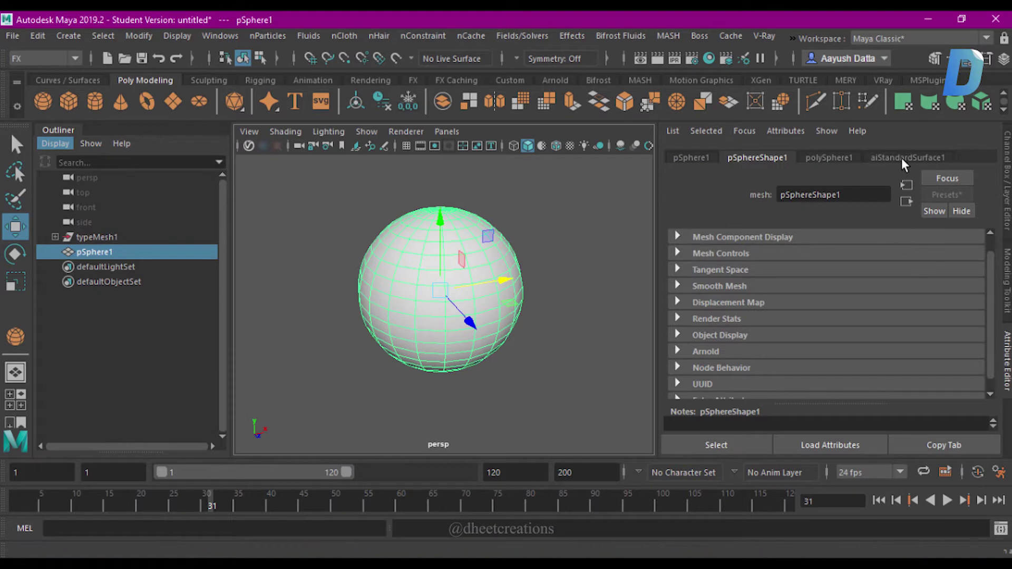
{"action": "left_click", "coordinate": [903, 157]}
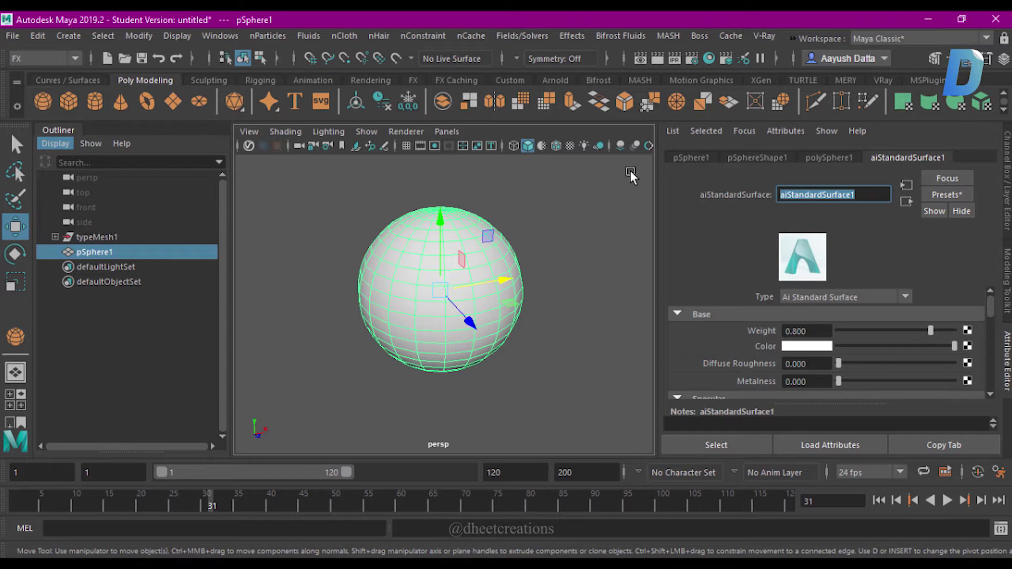
{"action": "type", "text": "NewShaderAI"}
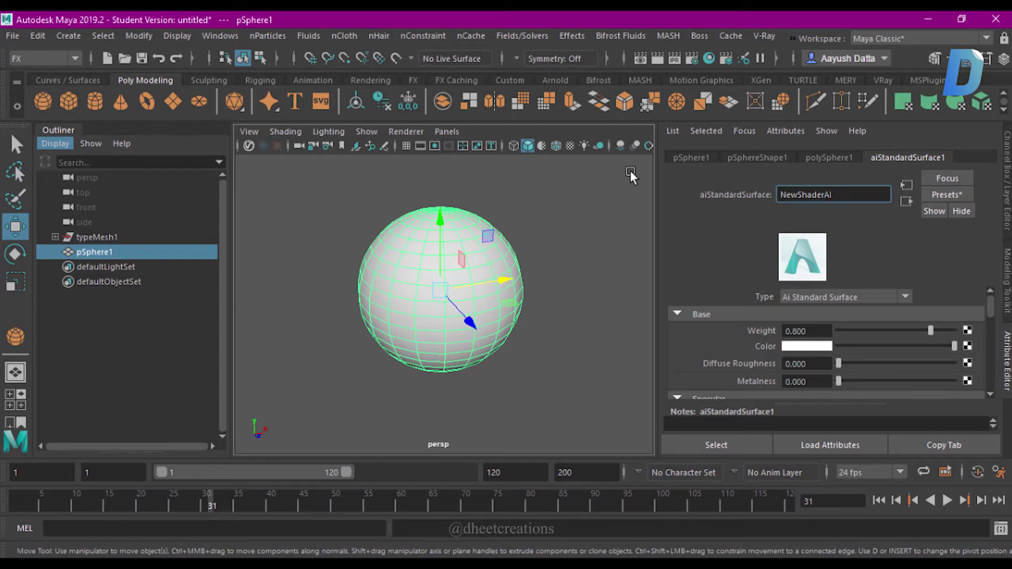
{"action": "key", "text": "Return"}
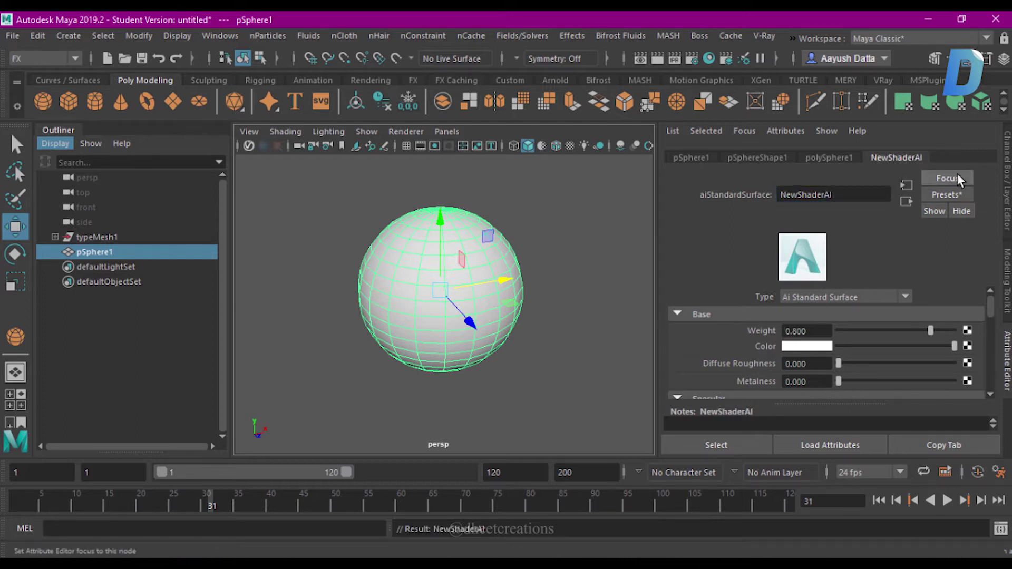
Step: Replace NewShaderAI's settings with the Gold preset
{"action": "left_click", "coordinate": [945, 196]}
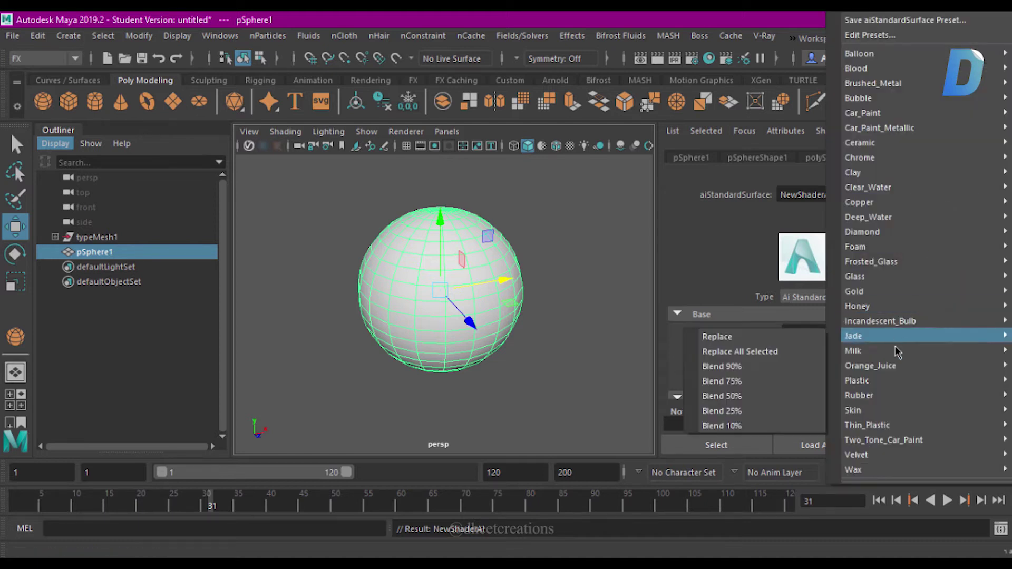
{"action": "mouse_move", "coordinate": [856, 291]}
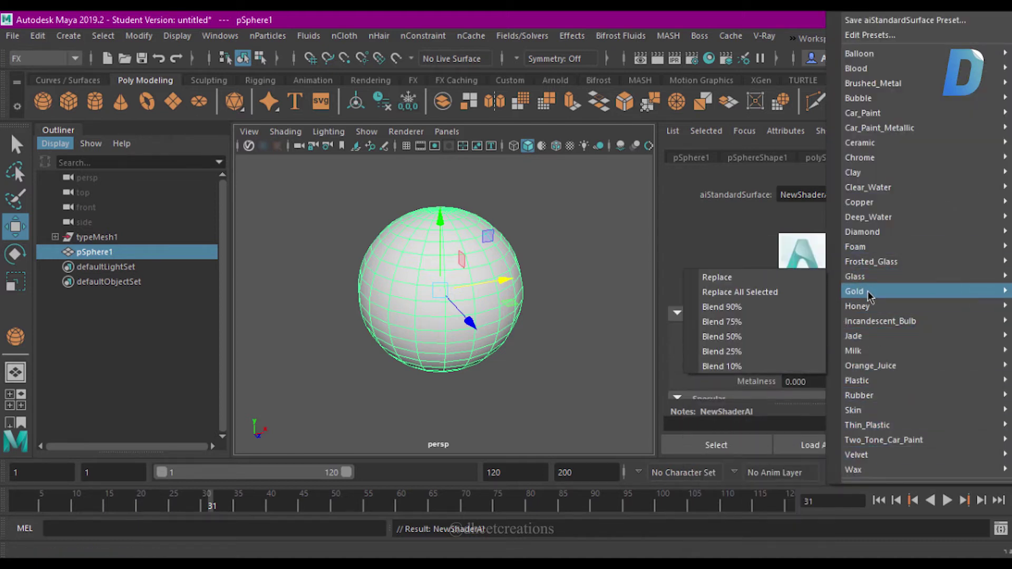
{"action": "left_click", "coordinate": [776, 291]}
{"action": "left_click", "coordinate": [519, 258]}
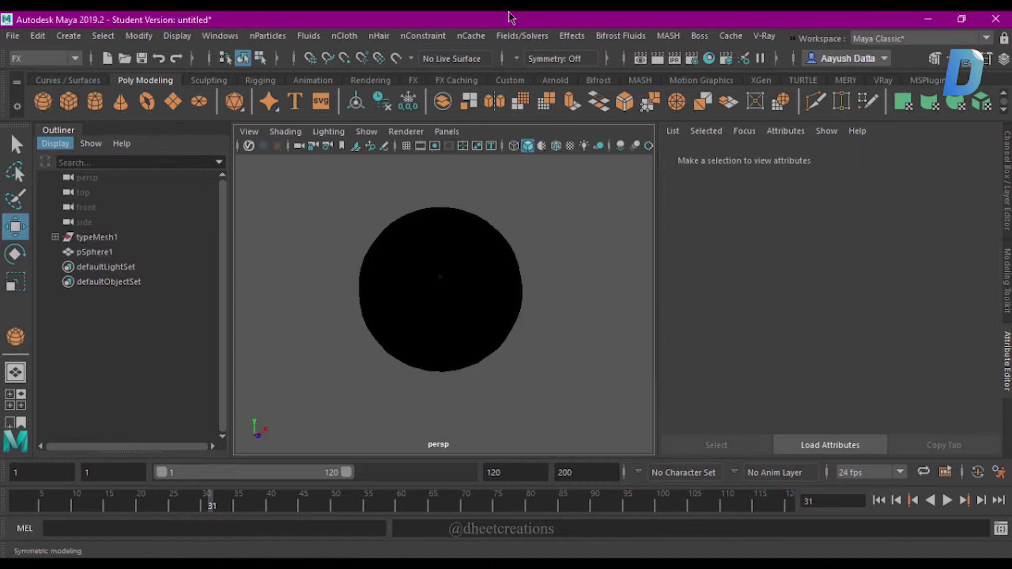
Step: Hide the Outliner and switch to a two-pane viewport layout
{"action": "left_click", "coordinate": [56, 132]}
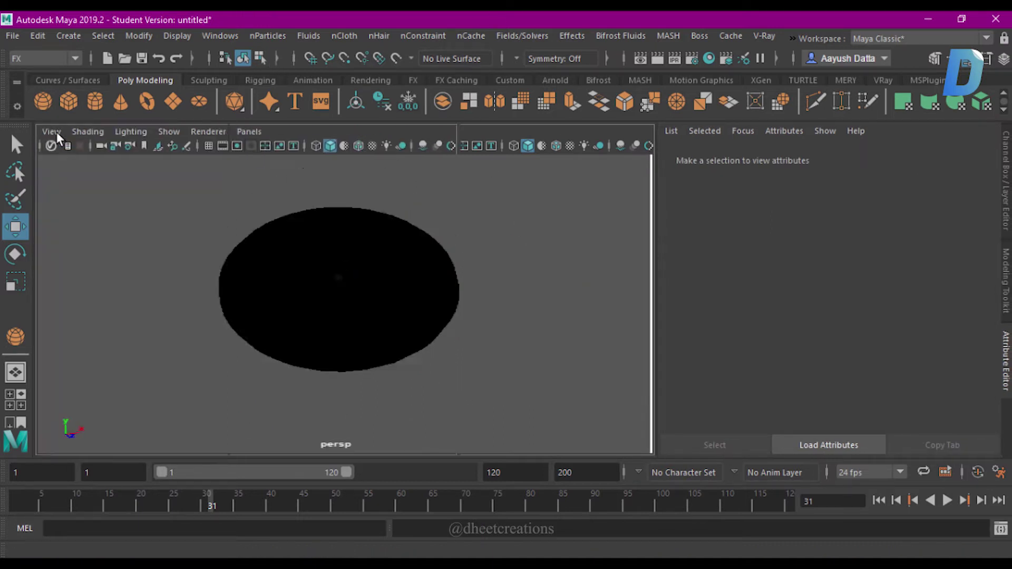
{"action": "left_click", "coordinate": [21, 423]}
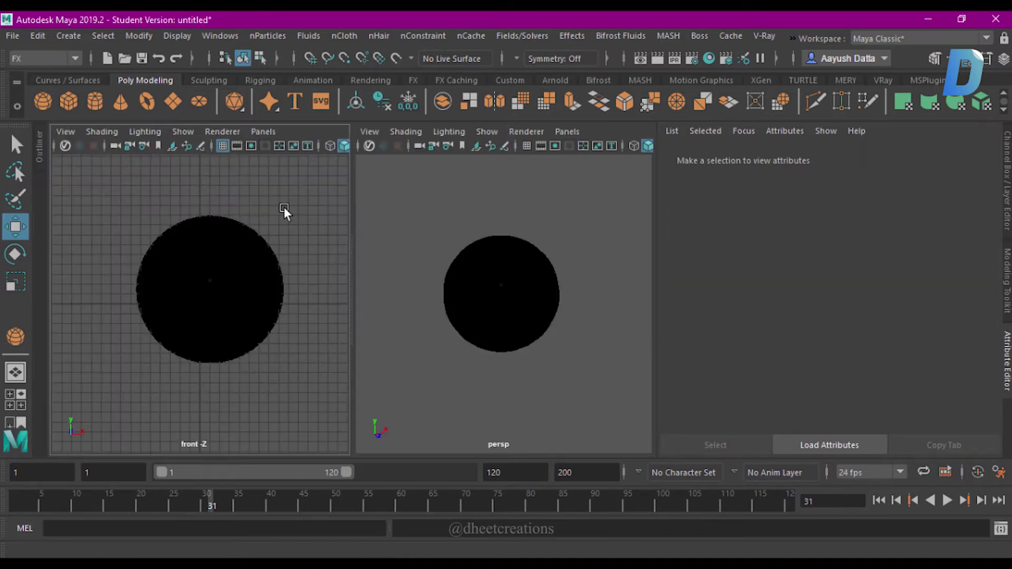
{"action": "left_click", "coordinate": [262, 132]}
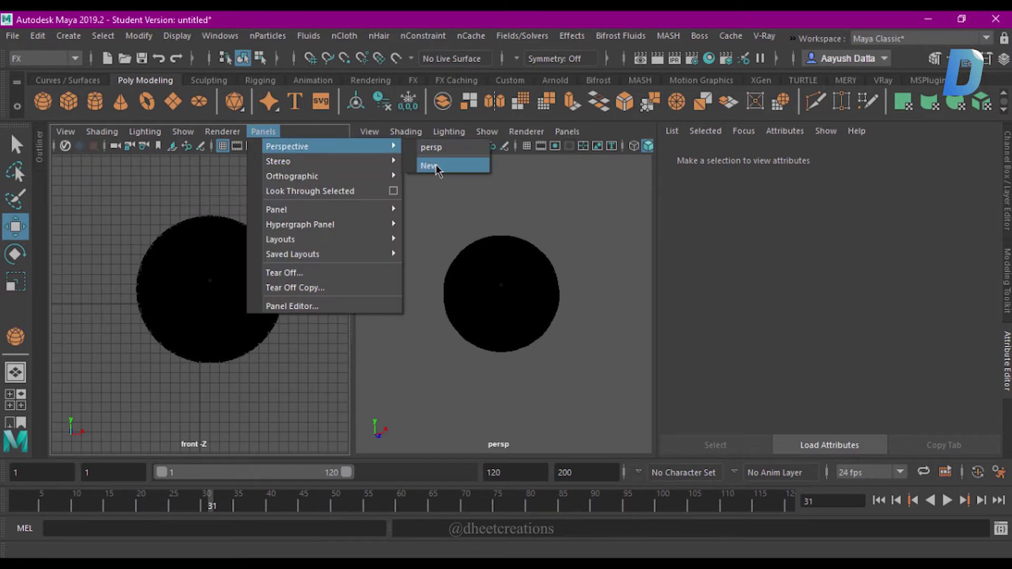
Step: Add a new camera, camera1, and move it back along Z
{"action": "left_click", "coordinate": [68, 35]}
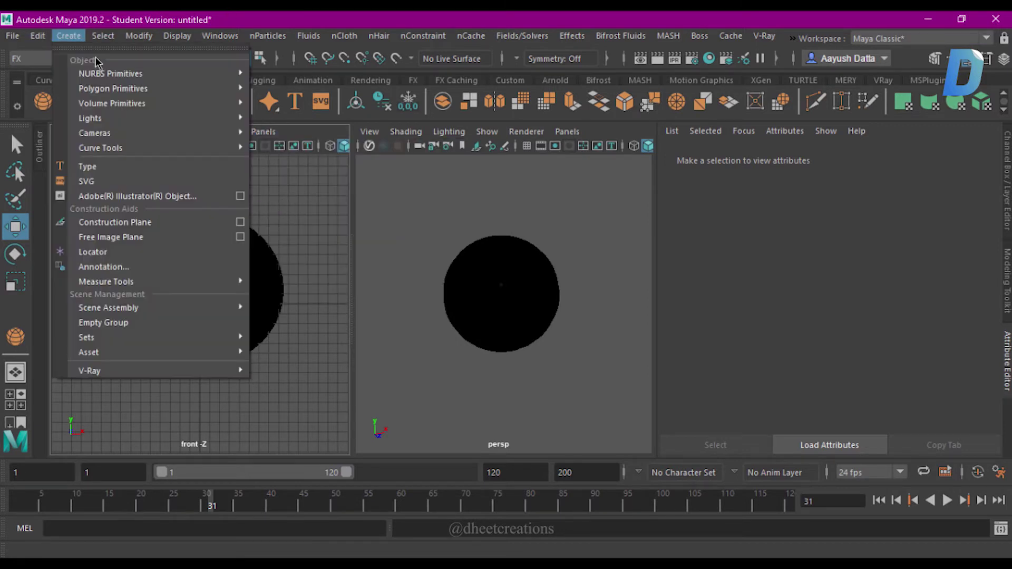
{"action": "mouse_move", "coordinate": [94, 133]}
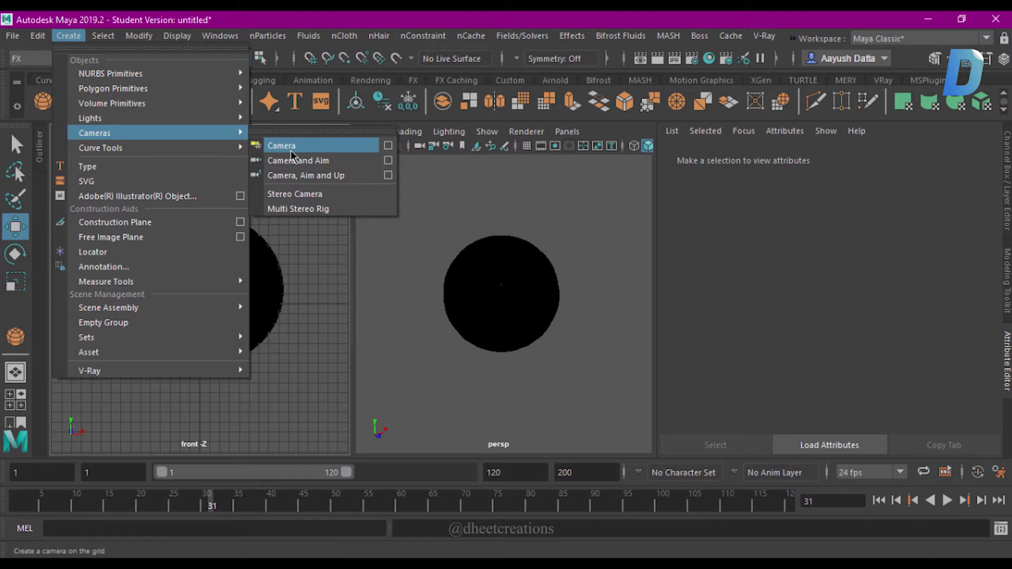
{"action": "left_click", "coordinate": [290, 150]}
{"action": "left_click_drag", "start_coordinate": [526, 343], "coordinate": [599, 431]}
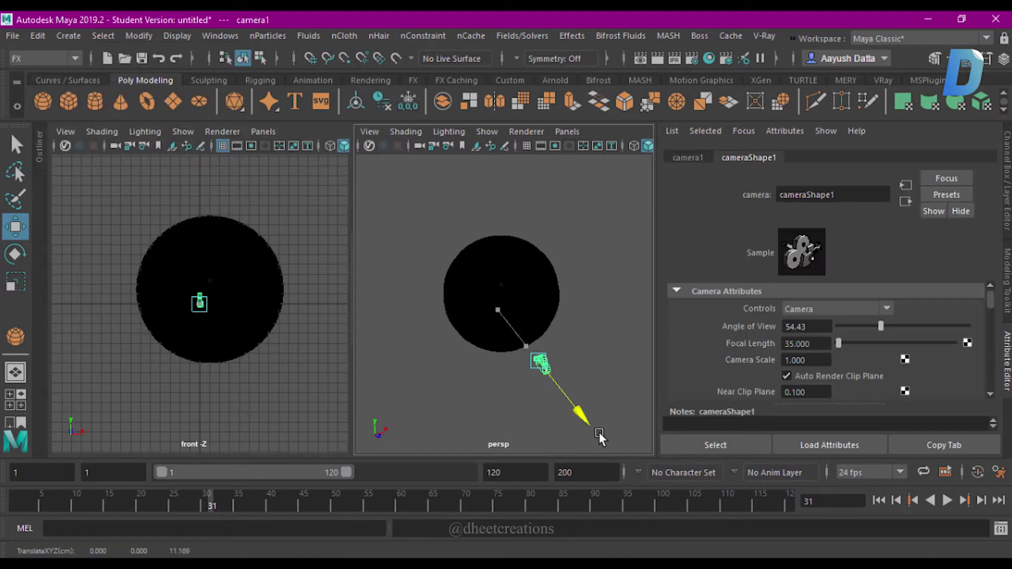
Step: Make the left pane look through camera1 and frame the sphere
{"action": "left_click", "coordinate": [263, 131]}
{"action": "mouse_move", "coordinate": [292, 176]}
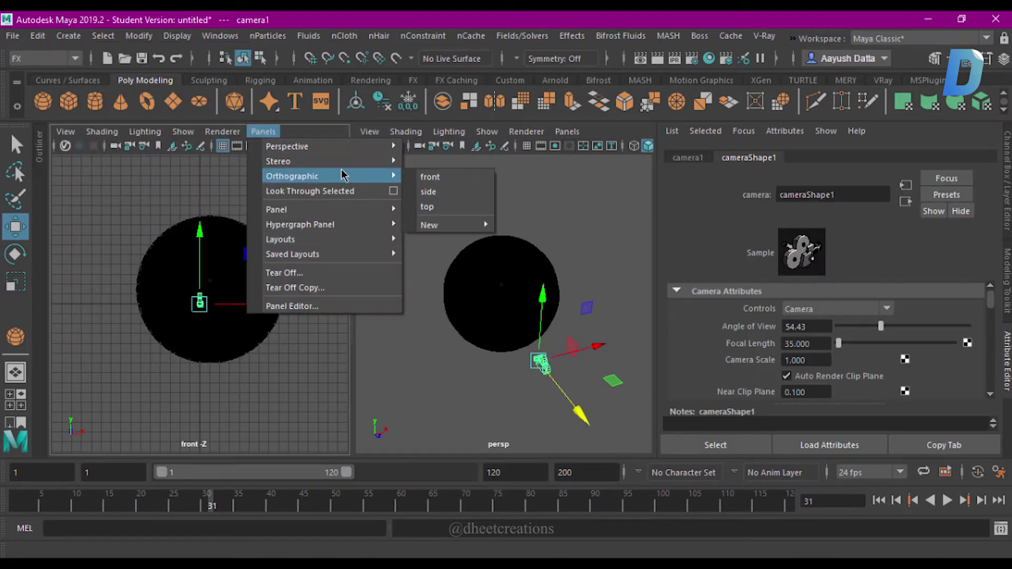
{"action": "left_click", "coordinate": [310, 191]}
{"action": "right_click_drag", "start_coordinate": [213, 275], "coordinate": [209, 277], "text": "alt"}
{"action": "left_click_drag", "start_coordinate": [209, 277], "coordinate": [216, 327], "text": "alt"}
{"action": "scroll", "coordinate": [207, 314], "scroll_direction": "up", "scroll_amount": 3}
{"action": "scroll", "coordinate": [206, 316], "scroll_direction": "up", "scroll_amount": 3}
{"action": "scroll", "coordinate": [204, 321], "scroll_direction": "down", "scroll_amount": 3}
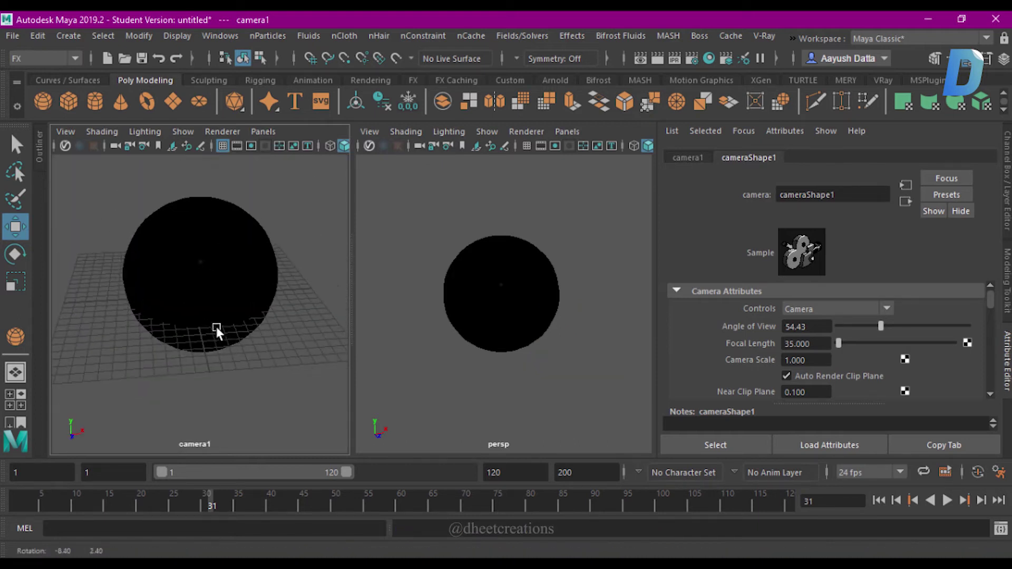
Step: Turn the grid off in the camera1 view and recentre the sphere
{"action": "left_click", "coordinate": [526, 145]}
{"action": "left_click", "coordinate": [222, 146]}
{"action": "middle_click_drag", "start_coordinate": [186, 224], "coordinate": [210, 287], "text": "alt"}
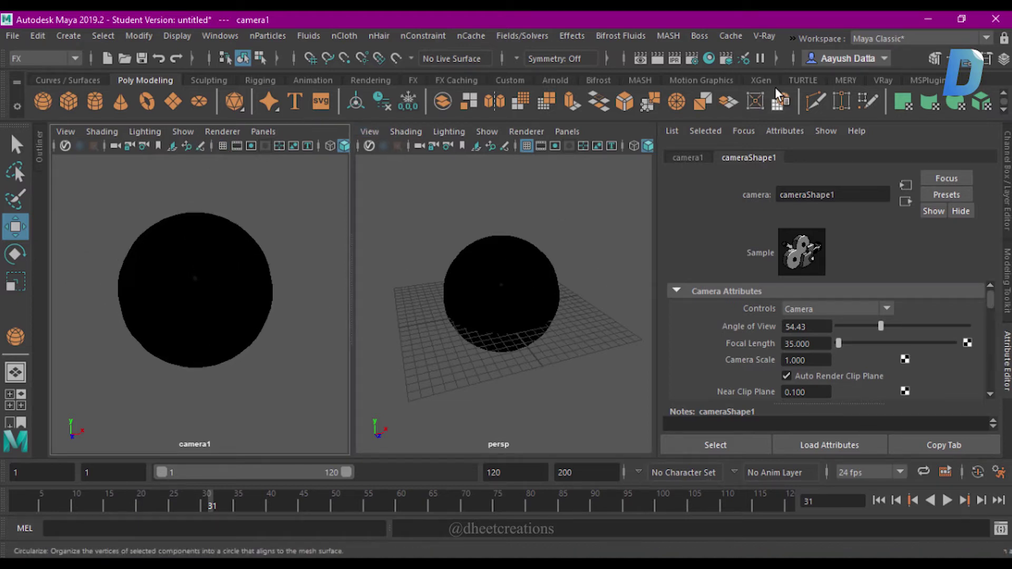
Step: Add an Arnold sky dome light from the Arnold shelf
{"action": "left_click", "coordinate": [556, 80]}
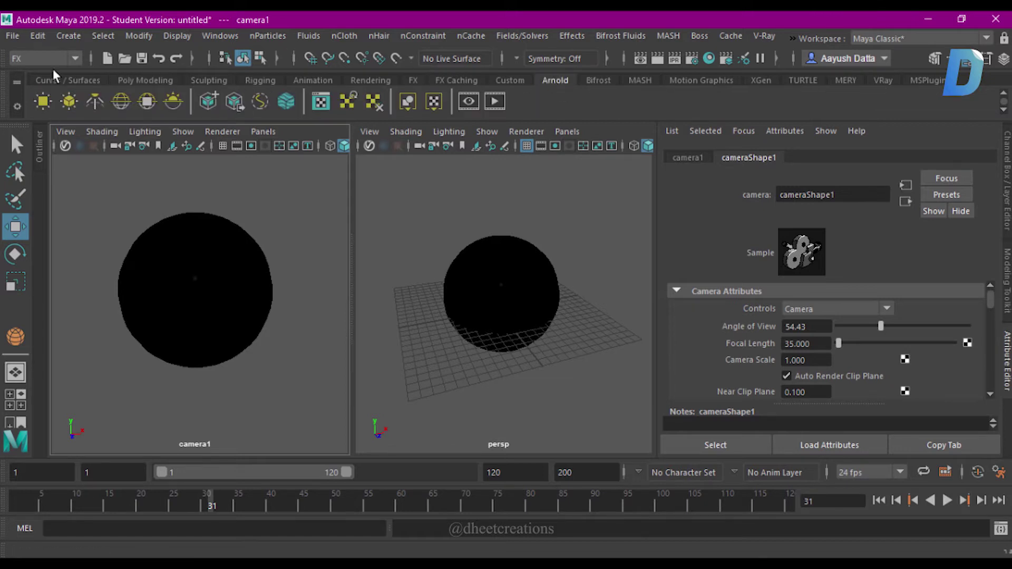
{"action": "left_click", "coordinate": [122, 102]}
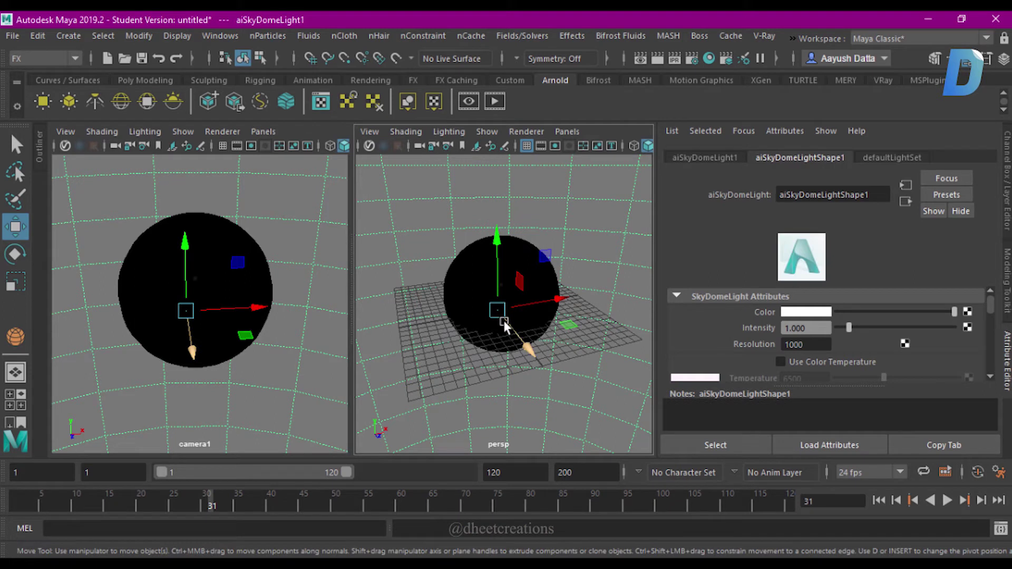
{"action": "left_click", "coordinate": [504, 321]}
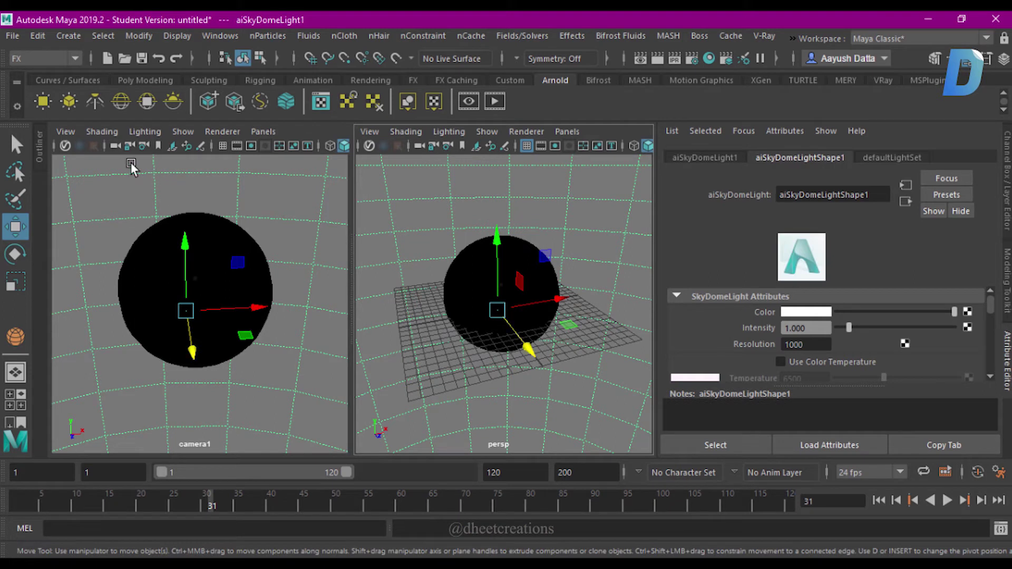
Step: Render the camera1 pane with Arnold and set sky dome intensity to 0.903
{"action": "left_click", "coordinate": [222, 131]}
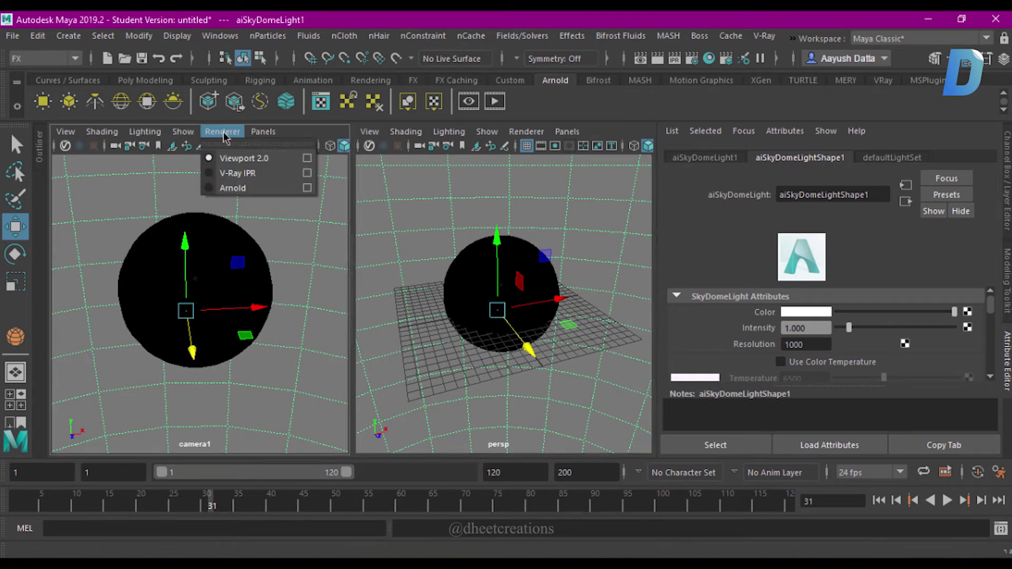
{"action": "left_click", "coordinate": [244, 190]}
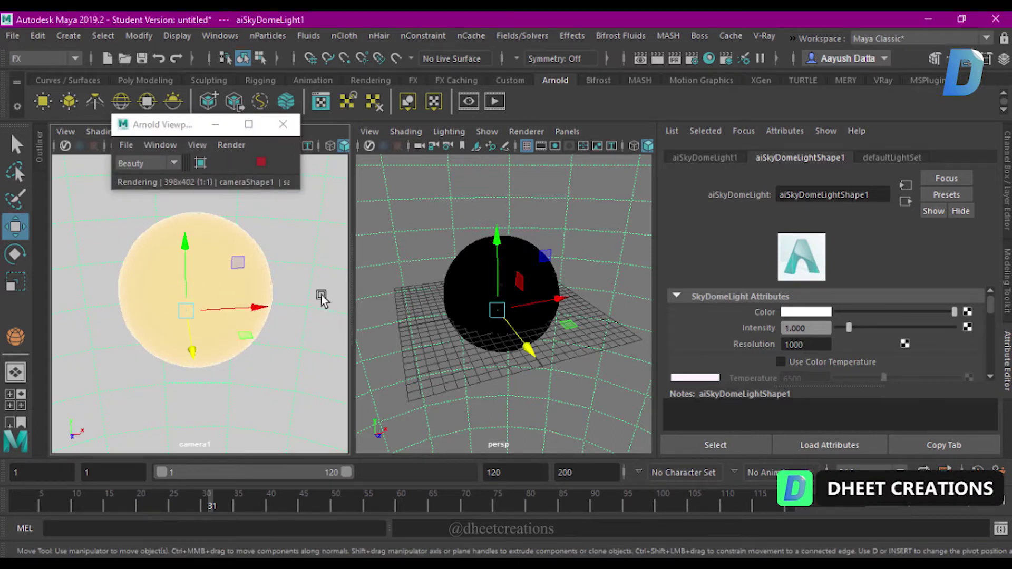
{"action": "left_click_drag", "start_coordinate": [848, 328], "coordinate": [848, 330]}
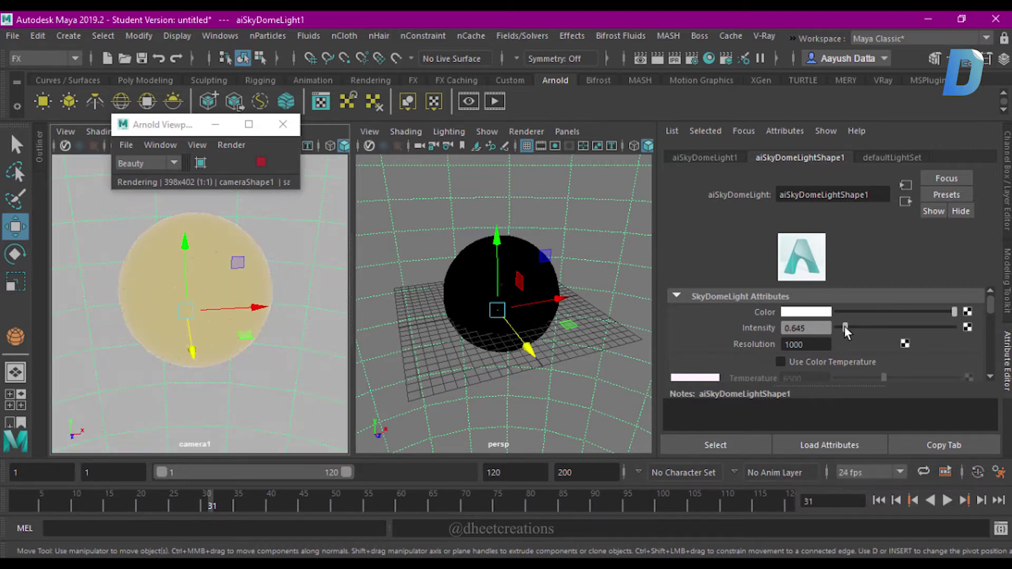
{"action": "left_click", "coordinate": [902, 311]}
{"action": "key", "text": "ctrl+z"}
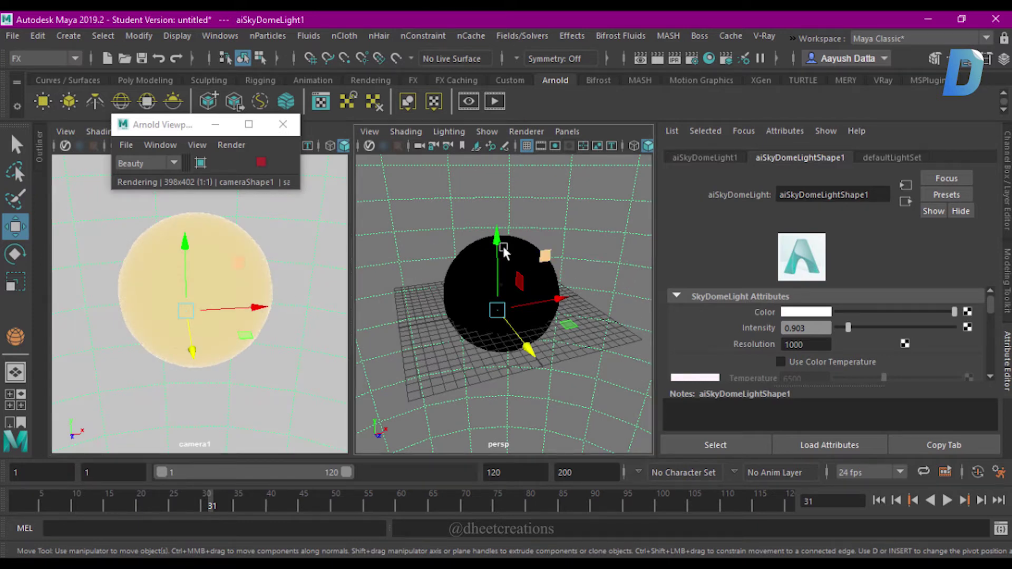
{"action": "key", "text": "q"}
{"action": "left_click", "coordinate": [513, 244]}
Step: Stop the Arnold render, frame the sphere, and view NewShaderAI's Specular settings
{"action": "left_click", "coordinate": [610, 241]}
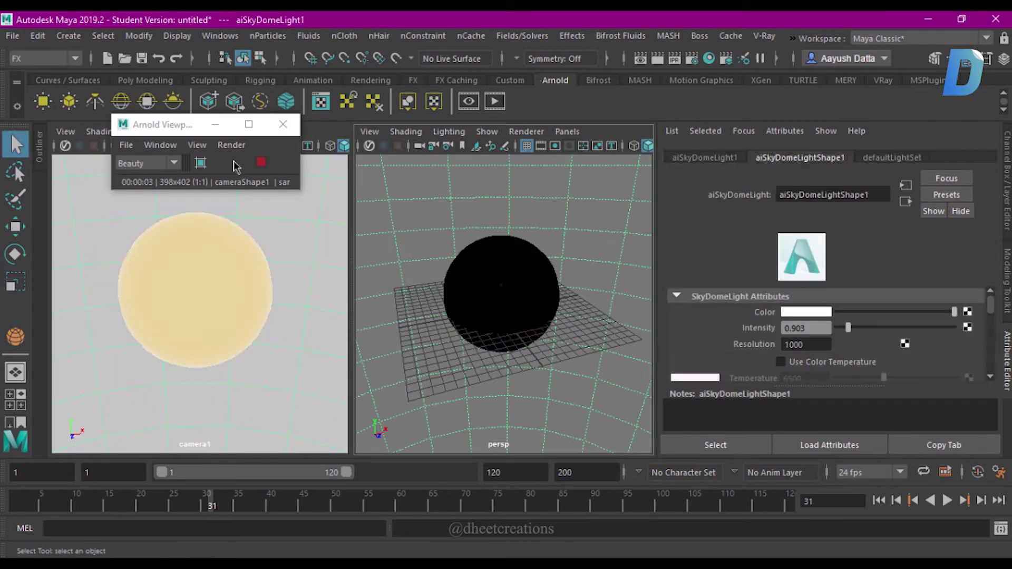
{"action": "left_click", "coordinate": [261, 162]}
{"action": "left_click", "coordinate": [503, 284]}
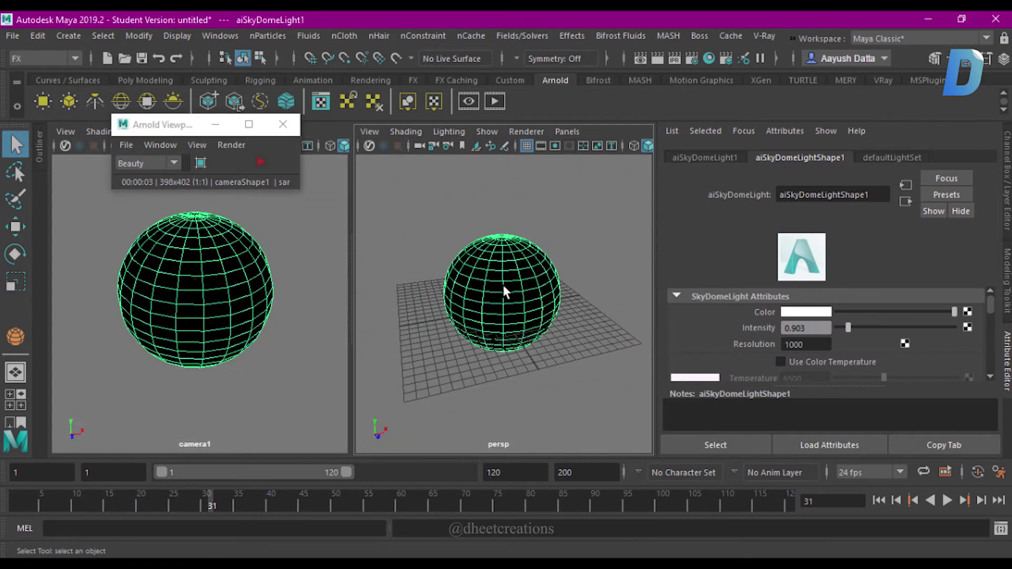
{"action": "key", "text": "f"}
{"action": "left_click", "coordinate": [896, 157]}
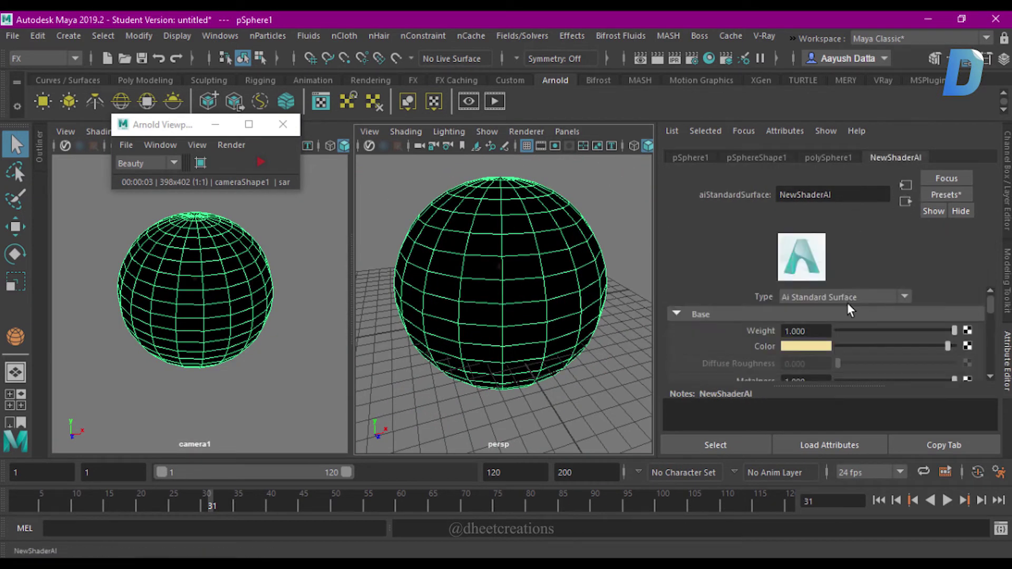
{"action": "scroll", "coordinate": [904, 340], "scroll_direction": "down", "scroll_amount": 2}
{"action": "scroll", "coordinate": [904, 341], "scroll_direction": "down", "scroll_amount": 2}
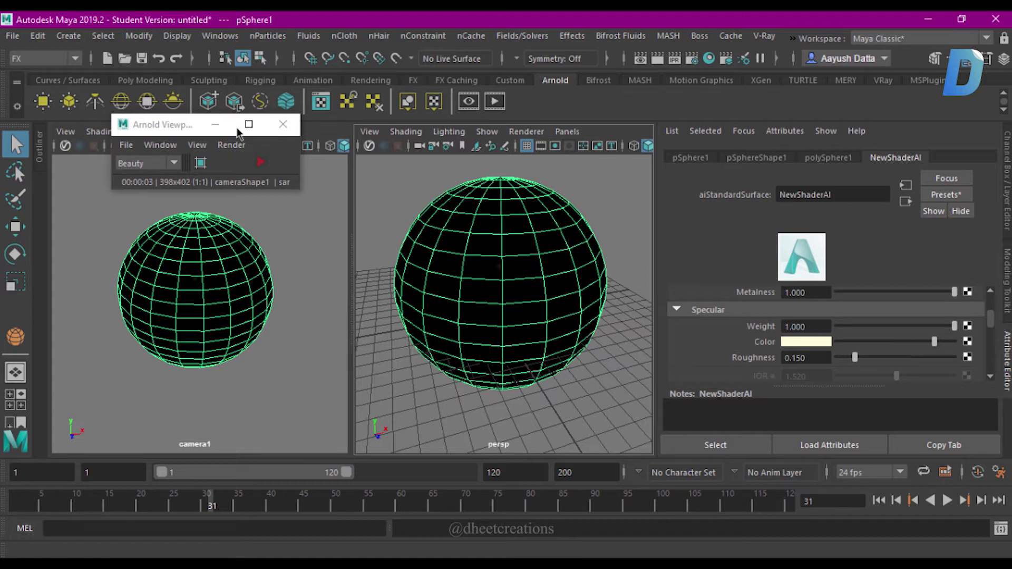
Step: Minimize the Arnold viewport and switch to the Node Editor workspace
{"action": "left_click", "coordinate": [215, 125]}
{"action": "left_click", "coordinate": [941, 39]}
{"action": "left_click", "coordinate": [910, 54]}
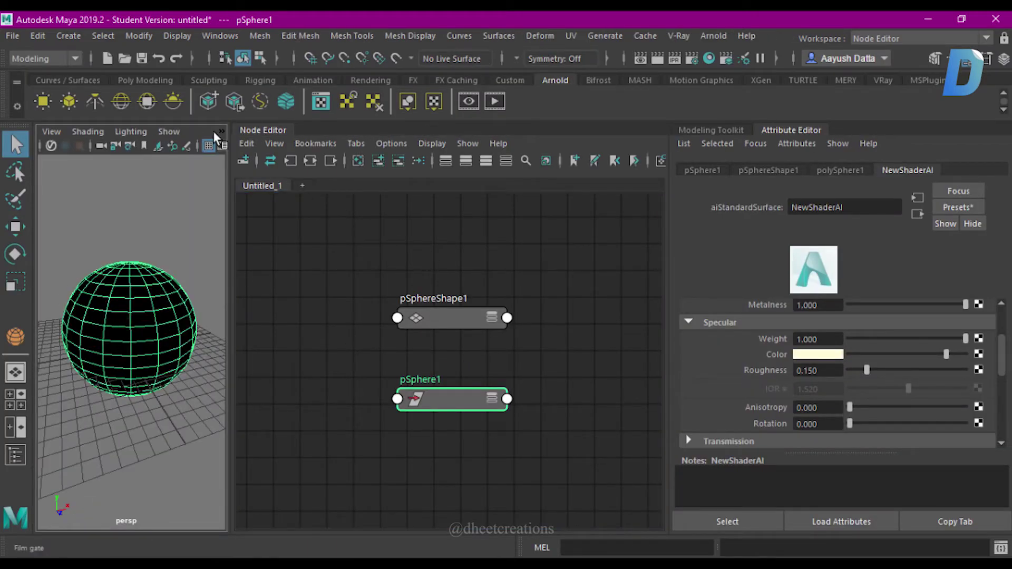
Step: Open the Node Editor and graph the sphere's and aiStandardSurface1SG's connections
{"action": "left_click", "coordinate": [207, 36]}
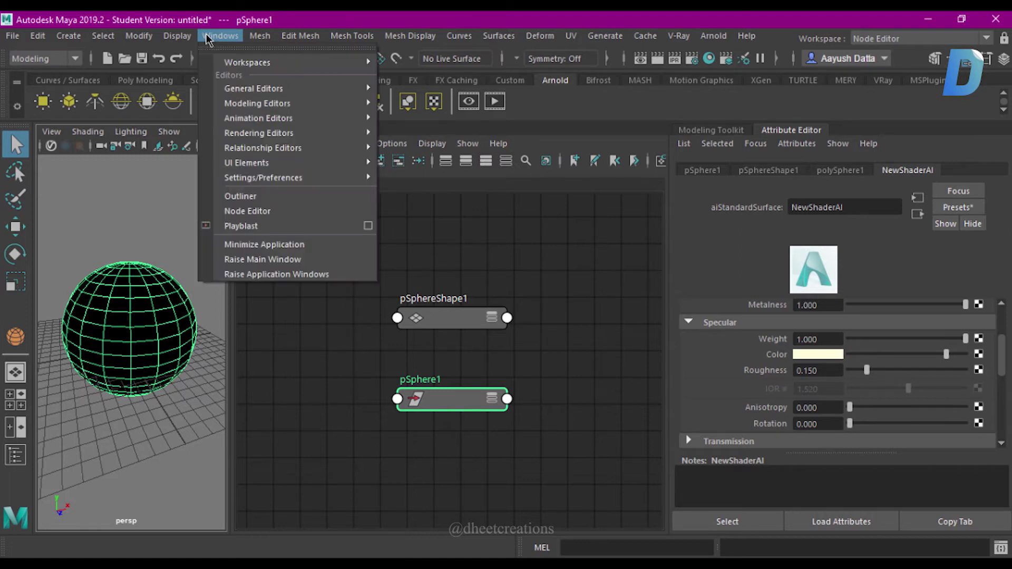
{"action": "left_click", "coordinate": [262, 212]}
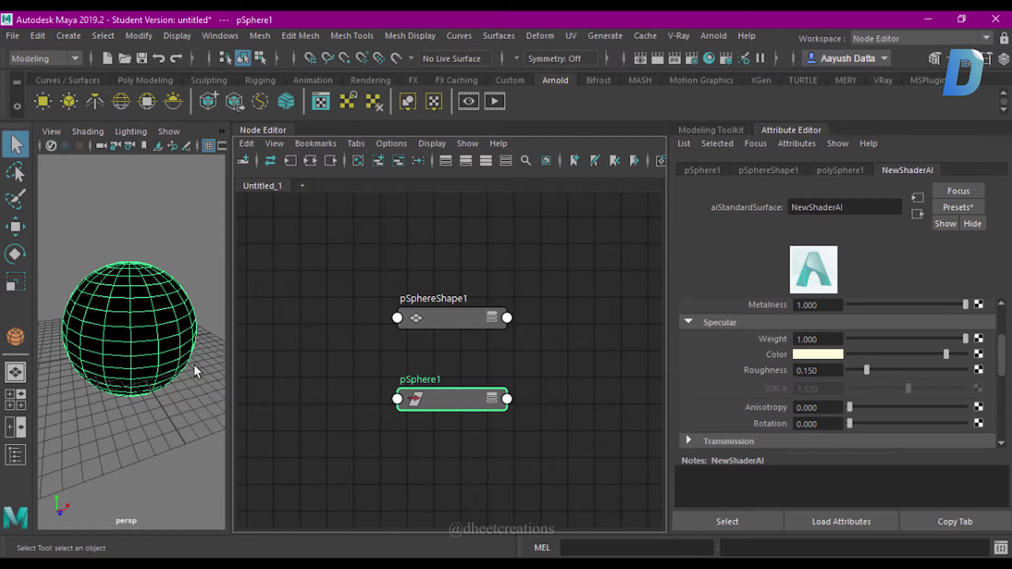
{"action": "left_click", "coordinate": [312, 163]}
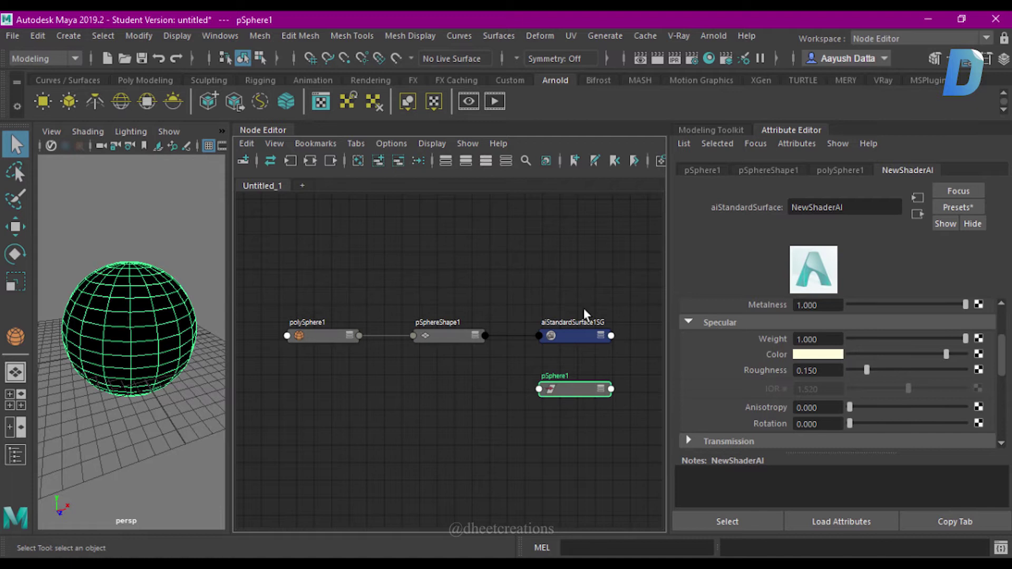
{"action": "left_click", "coordinate": [546, 337]}
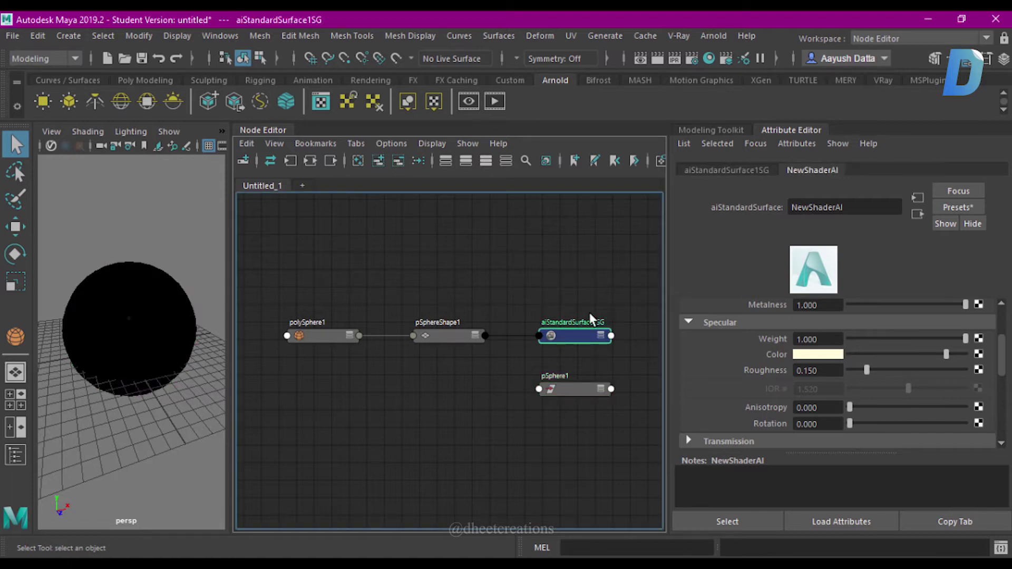
{"action": "left_click", "coordinate": [310, 161]}
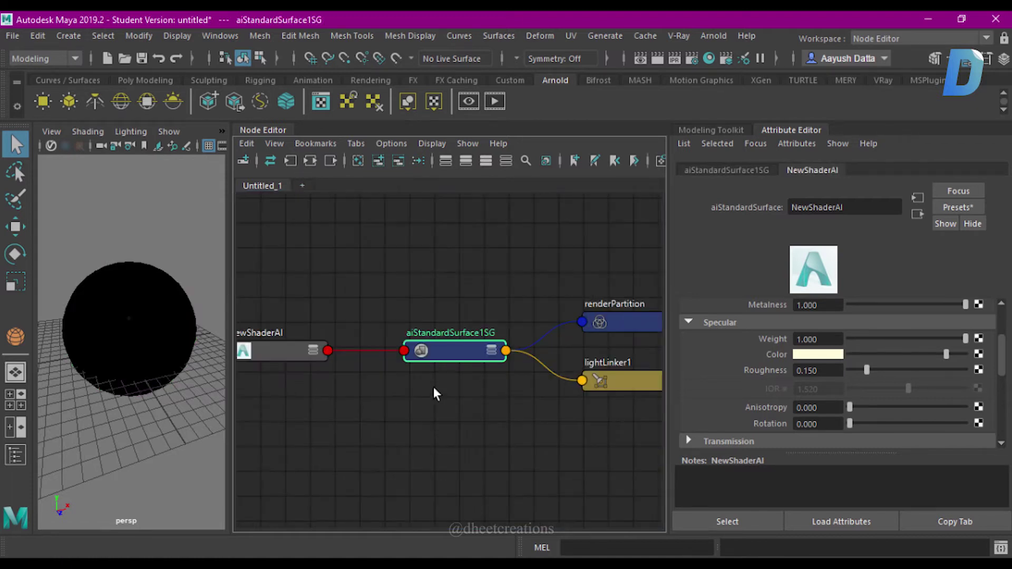
Step: Centre the graph on NewShaderAI and its shading group and inspect both nodes
{"action": "scroll", "coordinate": [433, 392], "scroll_direction": "up", "scroll_amount": 2}
{"action": "middle_click_drag", "start_coordinate": [416, 420], "coordinate": [477, 427], "text": "alt"}
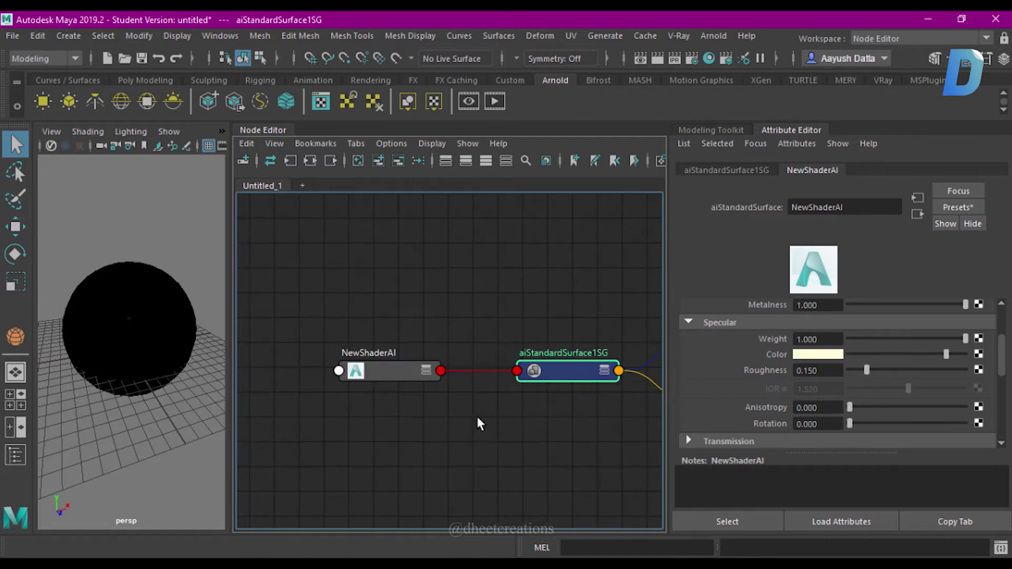
{"action": "left_click", "coordinate": [727, 170]}
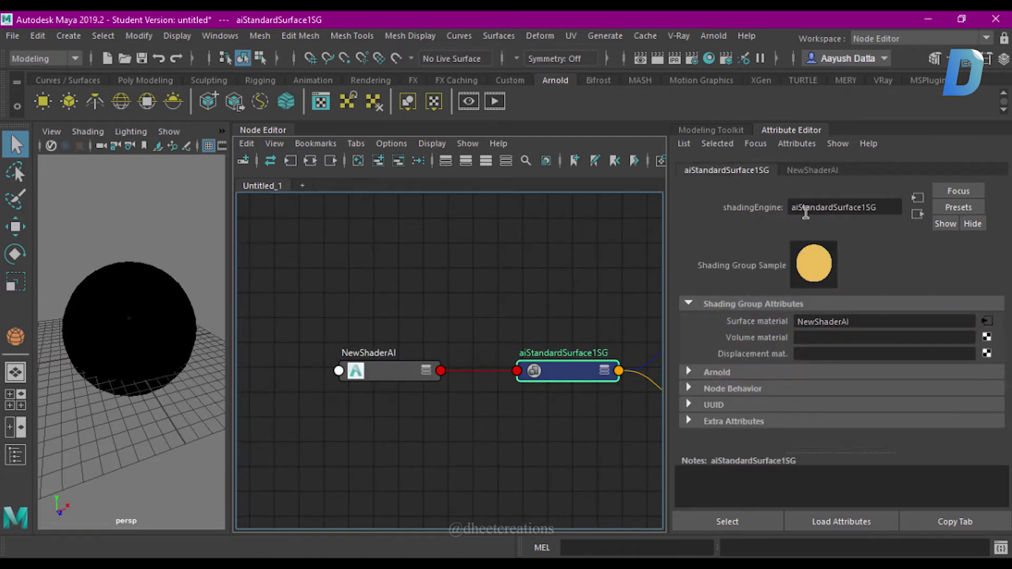
{"action": "left_click", "coordinate": [804, 170]}
{"action": "left_click_drag", "start_coordinate": [438, 295], "coordinate": [291, 514]}
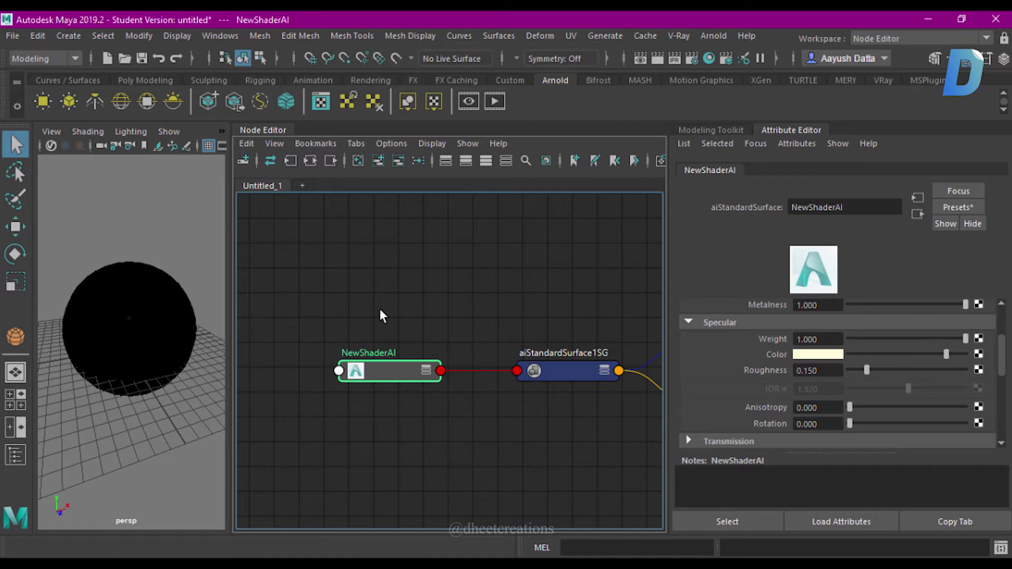
{"action": "middle_click_drag", "start_coordinate": [376, 351], "coordinate": [412, 358], "text": "alt"}
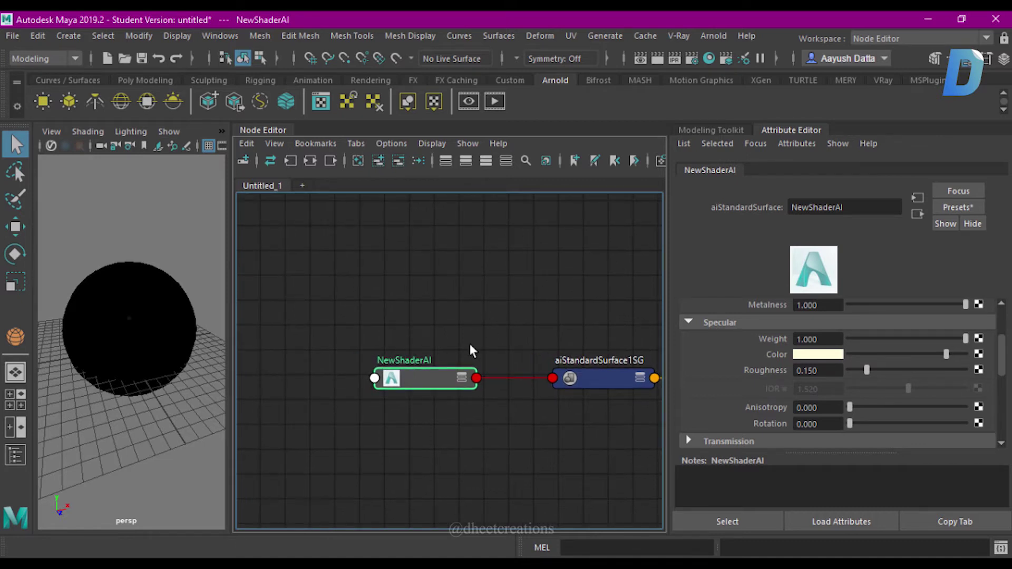
{"action": "left_click", "coordinate": [463, 328]}
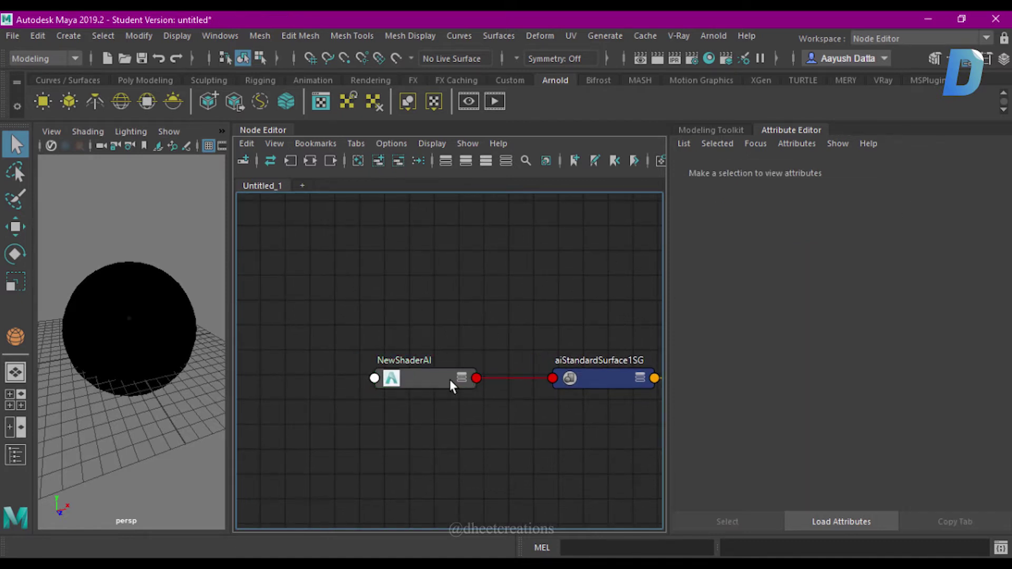
{"action": "left_click_drag", "start_coordinate": [435, 332], "coordinate": [380, 425]}
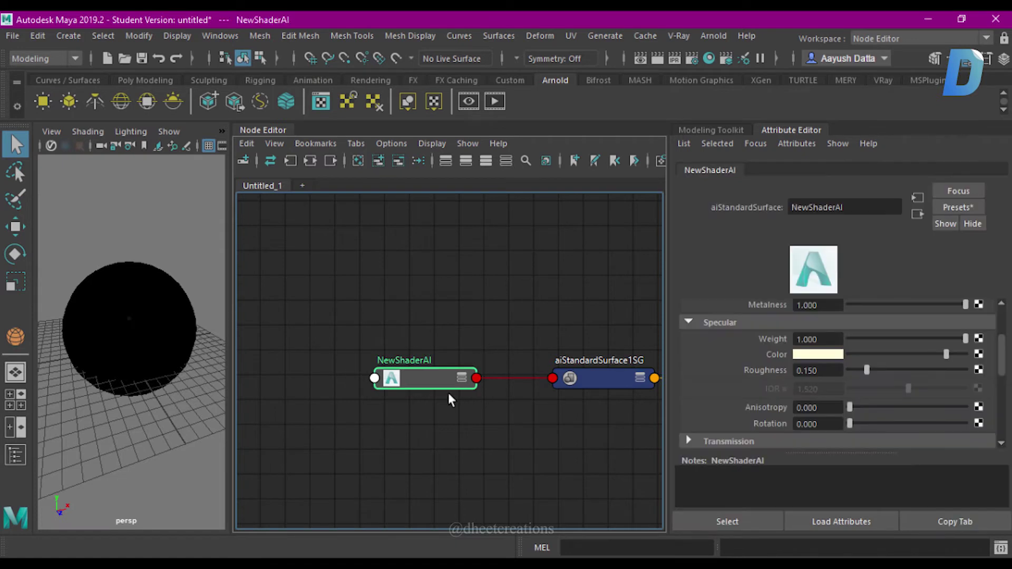
Step: Create an aiStandardSurface2 node above NewShaderAI and delete its aiStandardSurface2SG group
{"action": "left_click", "coordinate": [419, 313]}
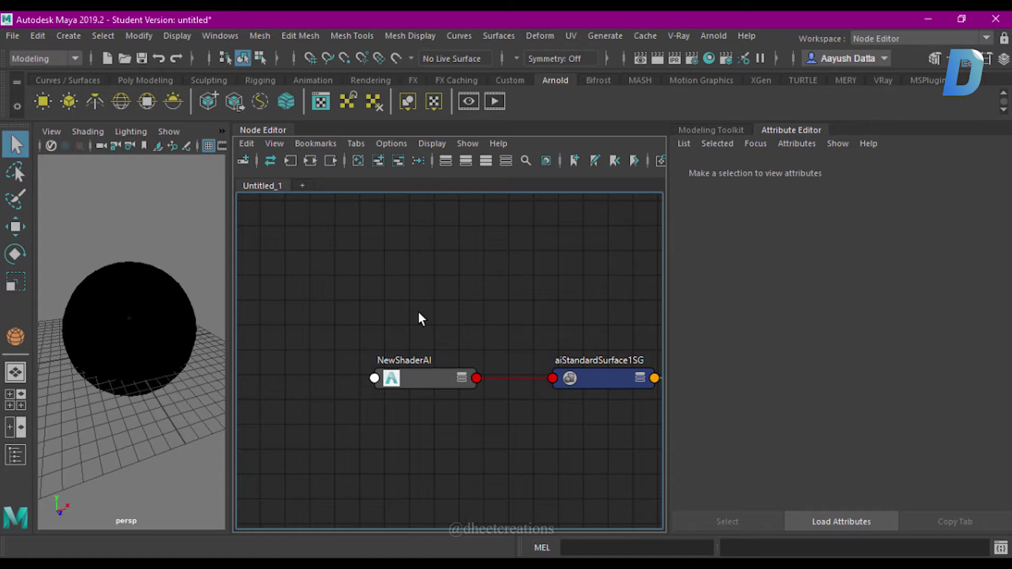
{"action": "key", "text": "Tab"}
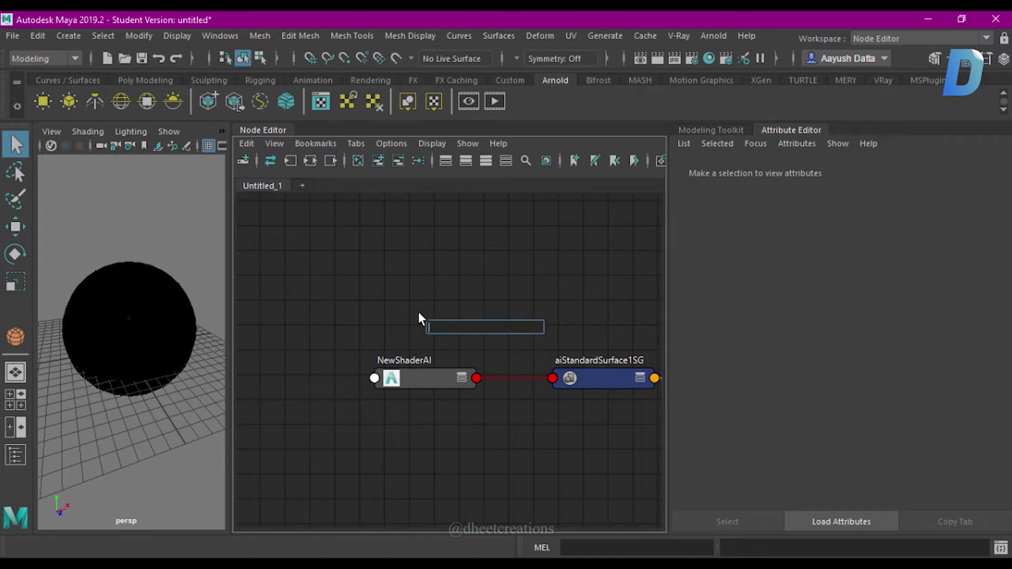
{"action": "type", "text": "aista"}
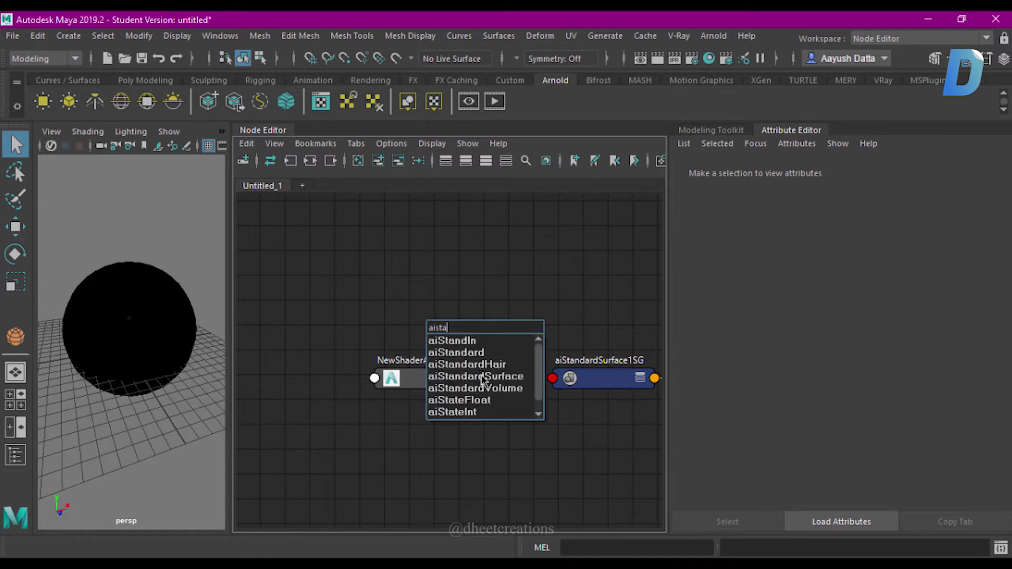
{"action": "left_click", "coordinate": [483, 377]}
{"action": "left_click", "coordinate": [596, 332], "text": "shift"}
{"action": "left_click_drag", "start_coordinate": [596, 332], "coordinate": [519, 312]}
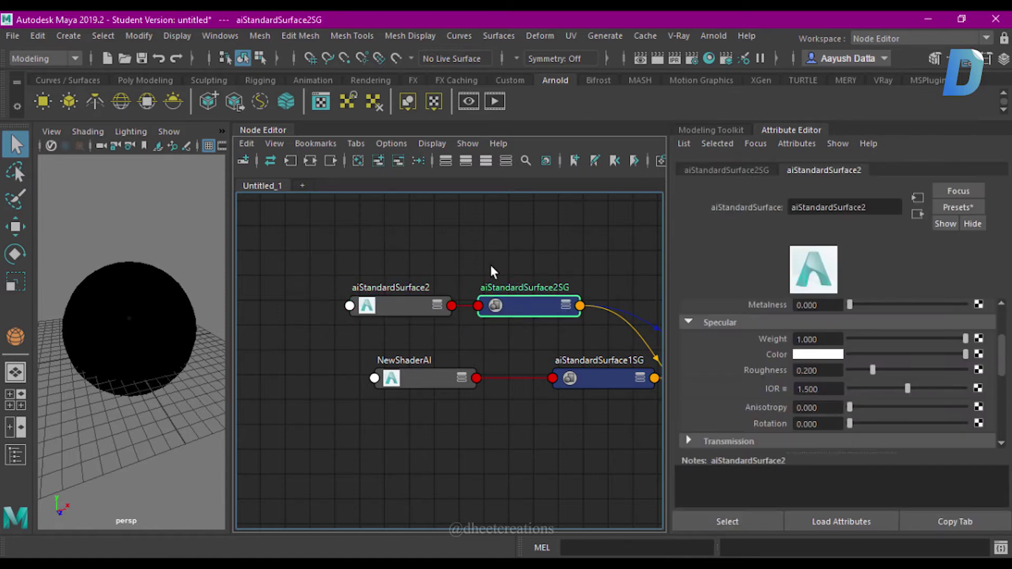
{"action": "key", "text": "Delete"}
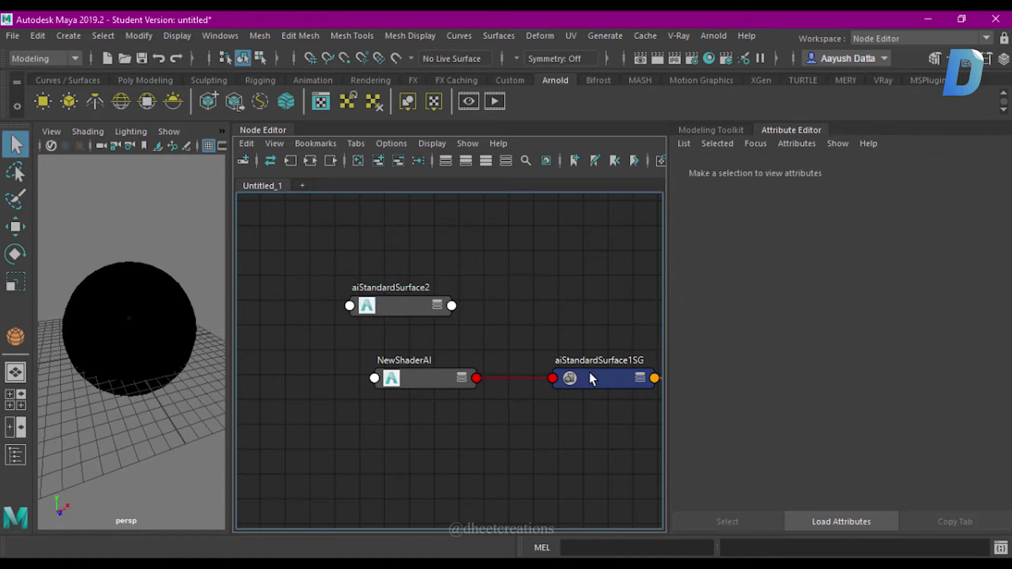
Step: Clear the graph selection and search the node list for 'aimi'
{"action": "left_click", "coordinate": [589, 374]}
{"action": "left_click", "coordinate": [391, 306]}
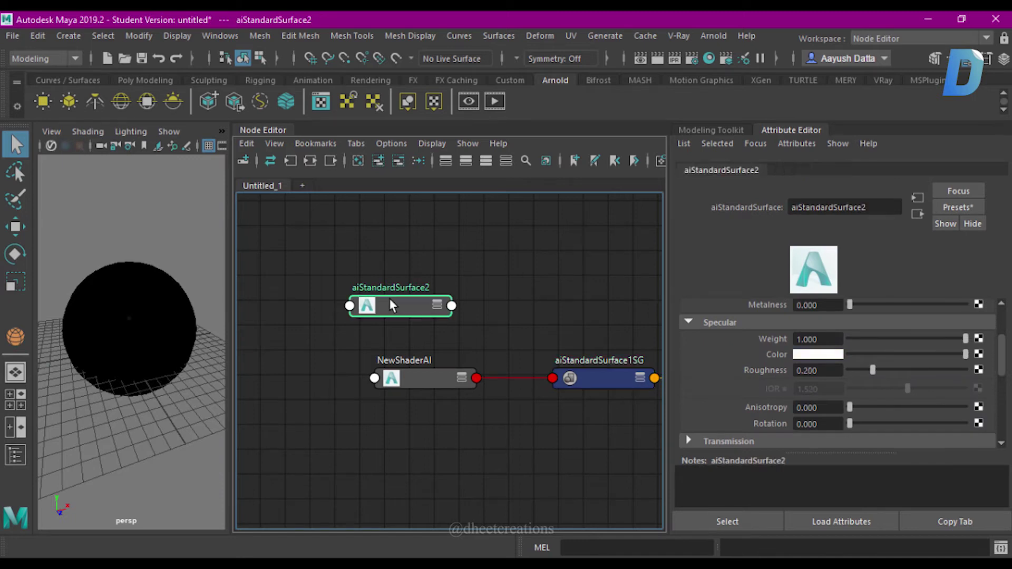
{"action": "left_click", "coordinate": [483, 291]}
{"action": "key", "text": "Tab"}
{"action": "type", "text": "aimi"}
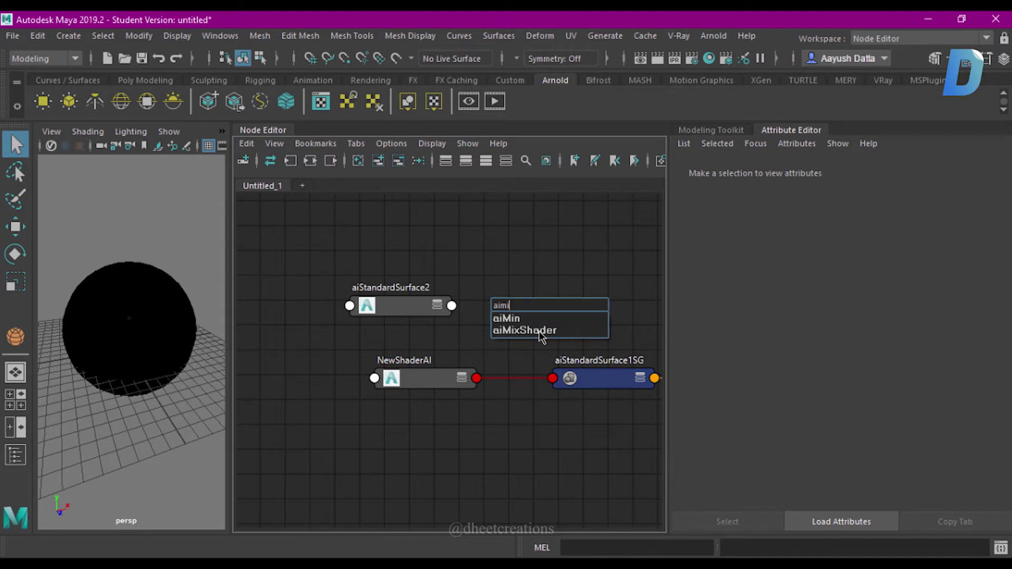
Step: Create an aiMixShader1 node, keeping its shading group, and delete aiStandardSurface1SG
{"action": "left_click", "coordinate": [538, 331]}
{"action": "left_click", "coordinate": [630, 306]}
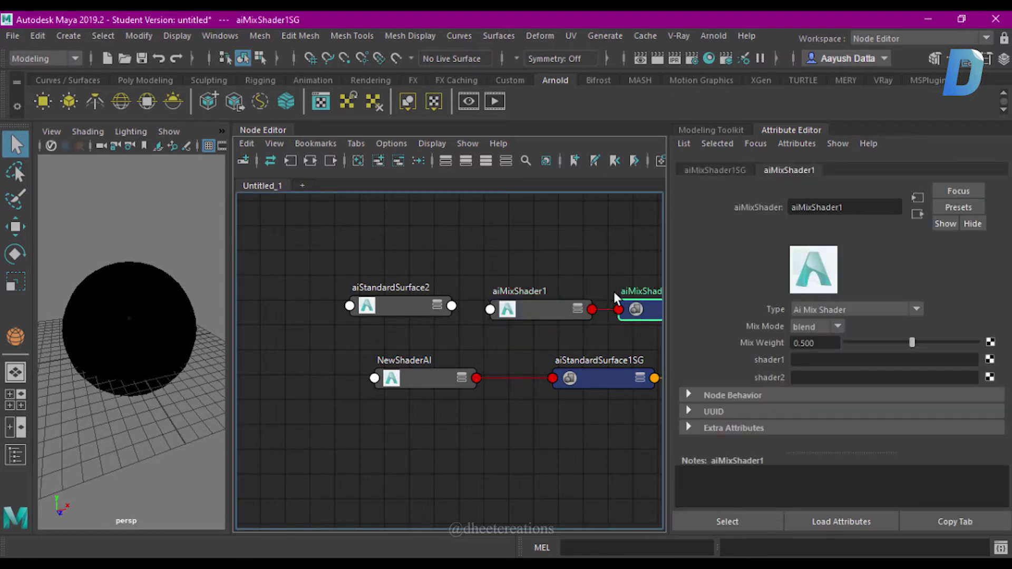
{"action": "key", "text": "Delete"}
{"action": "middle_click_drag", "start_coordinate": [591, 346], "coordinate": [520, 359], "text": "alt"}
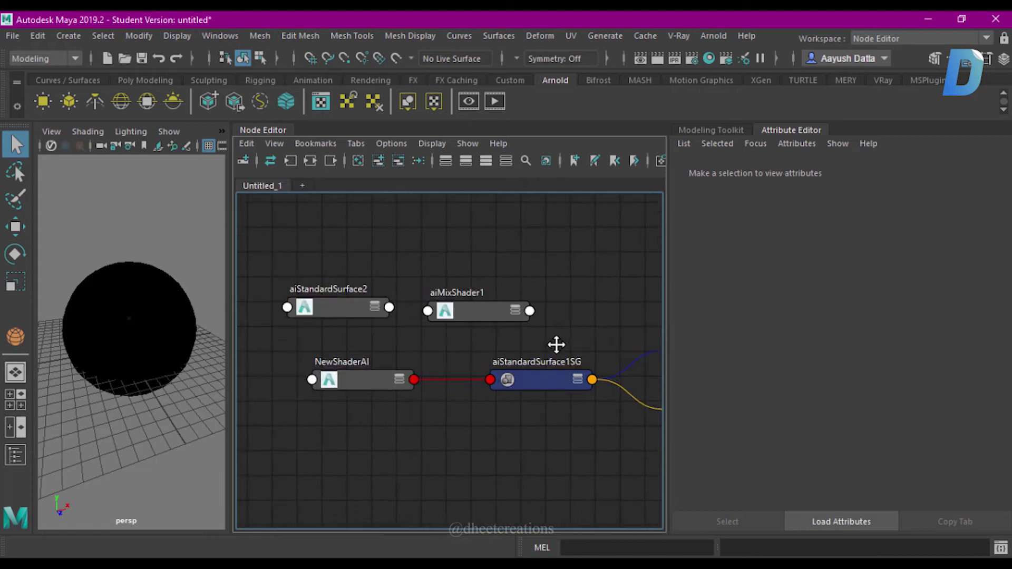
{"action": "key", "text": "ctrl+z"}
{"action": "middle_click_drag", "start_coordinate": [571, 324], "coordinate": [479, 265], "text": "alt"}
{"action": "left_click", "coordinate": [507, 389]}
{"action": "key", "text": "Delete"}
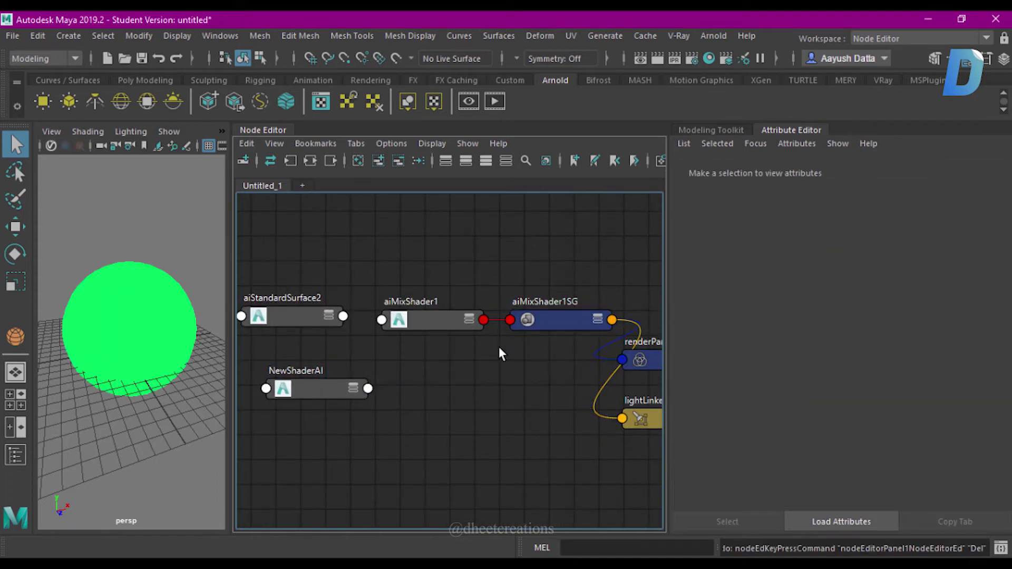
Step: Assign aiMixShader1 to the sphere and select it to view its inputs
{"action": "left_click", "coordinate": [144, 322]}
{"action": "right_click_drag", "start_coordinate": [561, 315], "coordinate": [531, 320]}
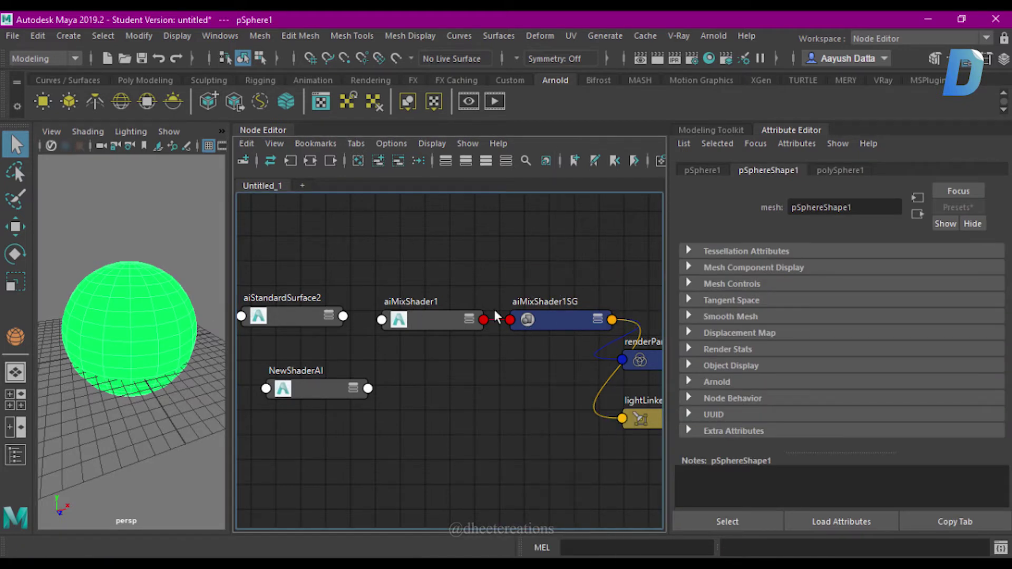
{"action": "right_click_drag", "start_coordinate": [426, 315], "coordinate": [444, 232]}
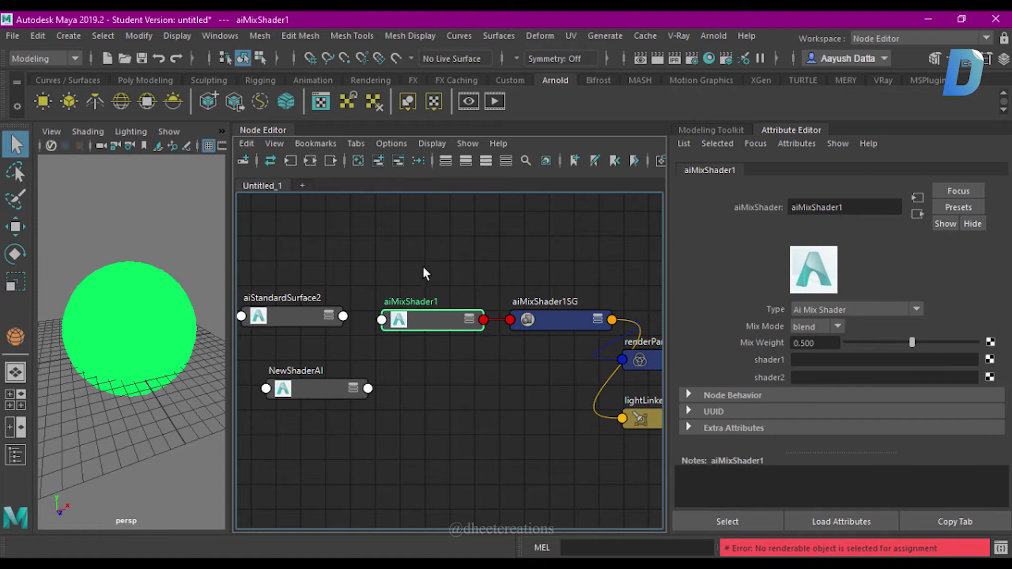
{"action": "left_click", "coordinate": [423, 267]}
{"action": "left_click", "coordinate": [181, 314]}
{"action": "right_click_drag", "start_coordinate": [445, 327], "coordinate": [413, 151]}
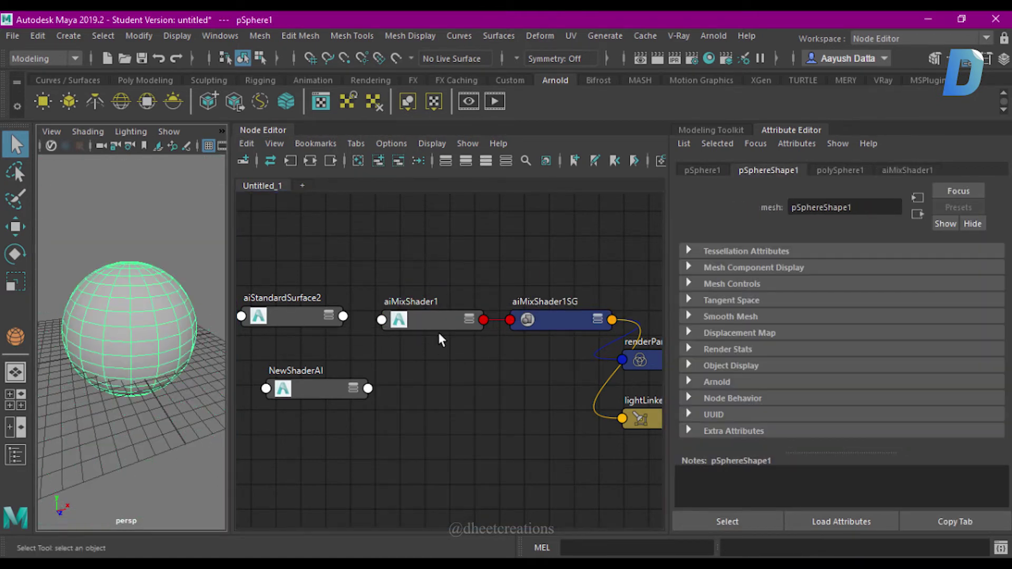
{"action": "middle_click_drag", "start_coordinate": [437, 331], "coordinate": [480, 346], "text": "alt"}
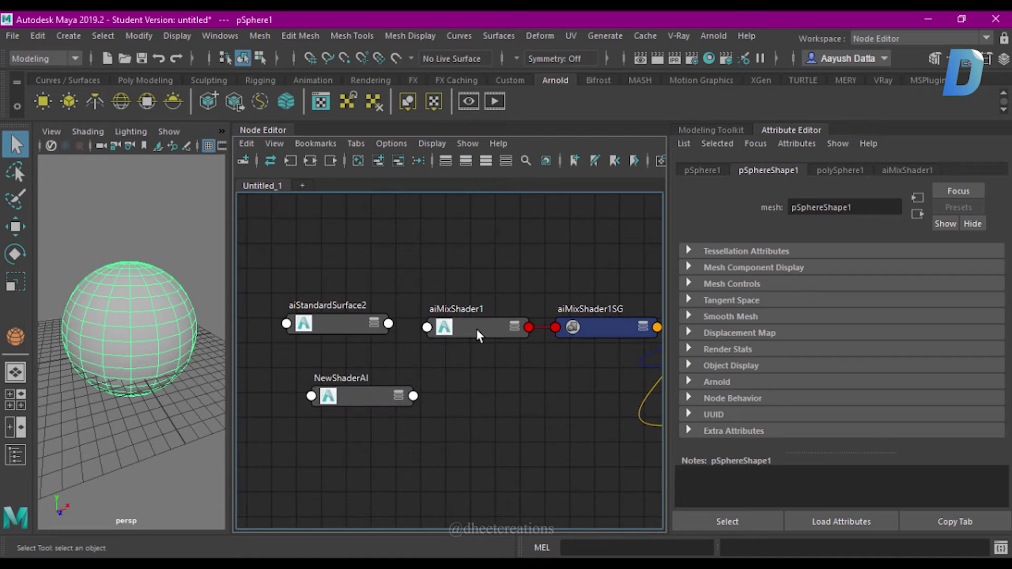
{"action": "left_click", "coordinate": [476, 327]}
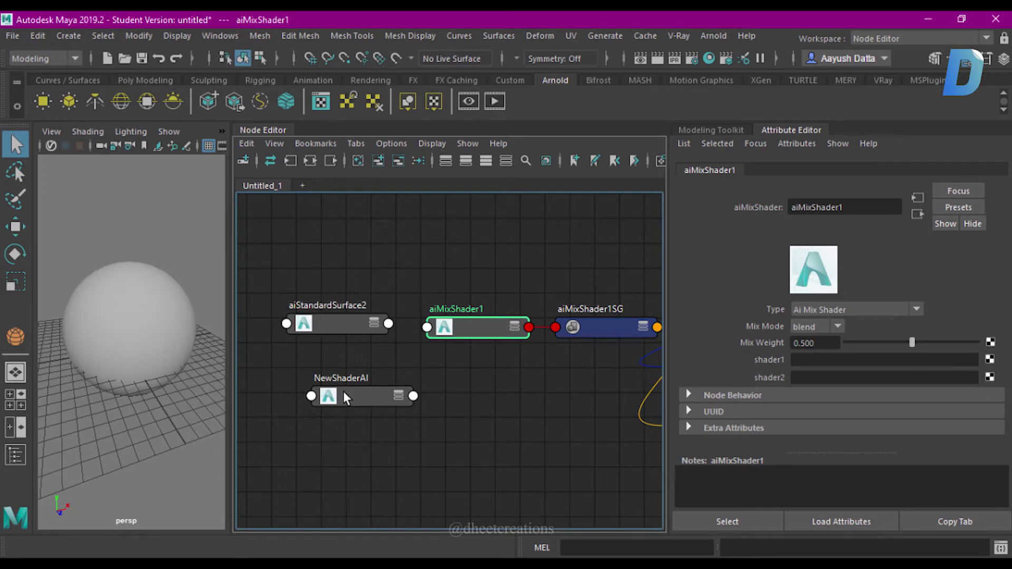
Step: Connect NewShaderAI to aiMixShader1's shader1 and aiStandardSurface2 to shader2, then tidy nodes
{"action": "mouse_move", "coordinate": [814, 378]}
{"action": "middle_mouse_down"}
{"action": "mouse_move", "coordinate": [802, 361]}
{"action": "mouse_move", "coordinate": [758, 355]}
{"action": "middle_mouse_up"}
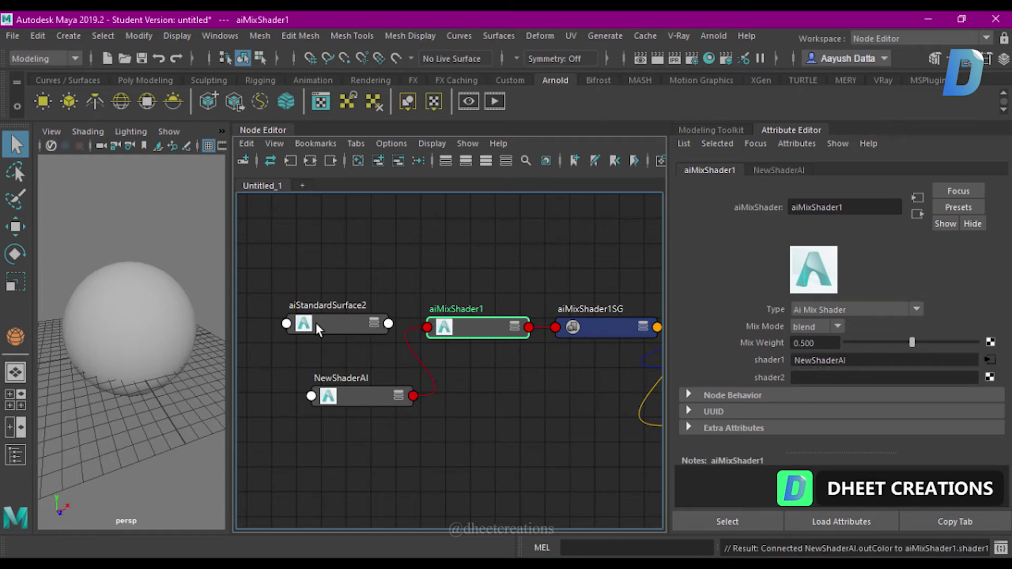
{"action": "middle_click_drag", "start_coordinate": [431, 335], "coordinate": [852, 375]}
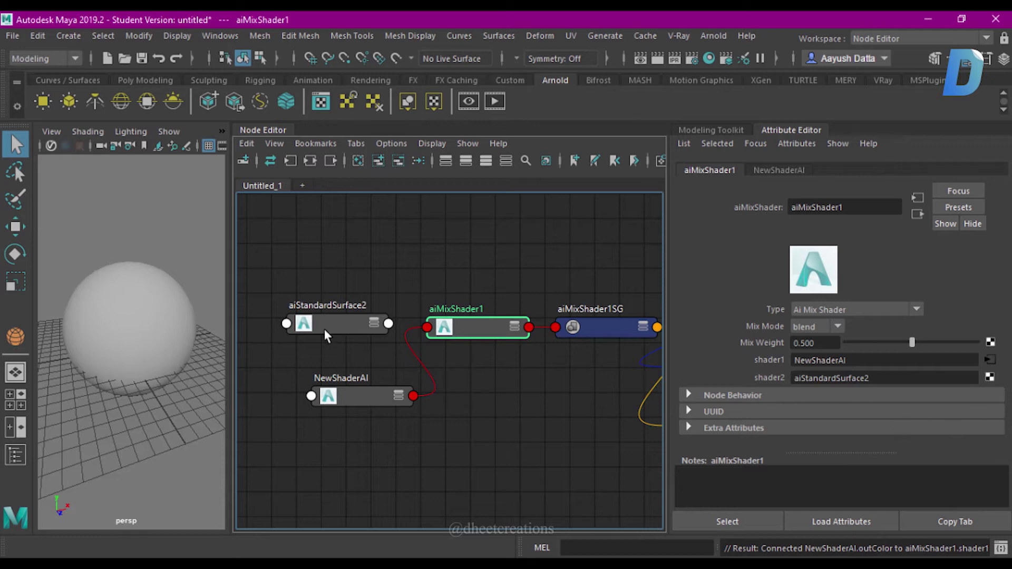
{"action": "middle_click_drag", "start_coordinate": [593, 351], "coordinate": [754, 386]}
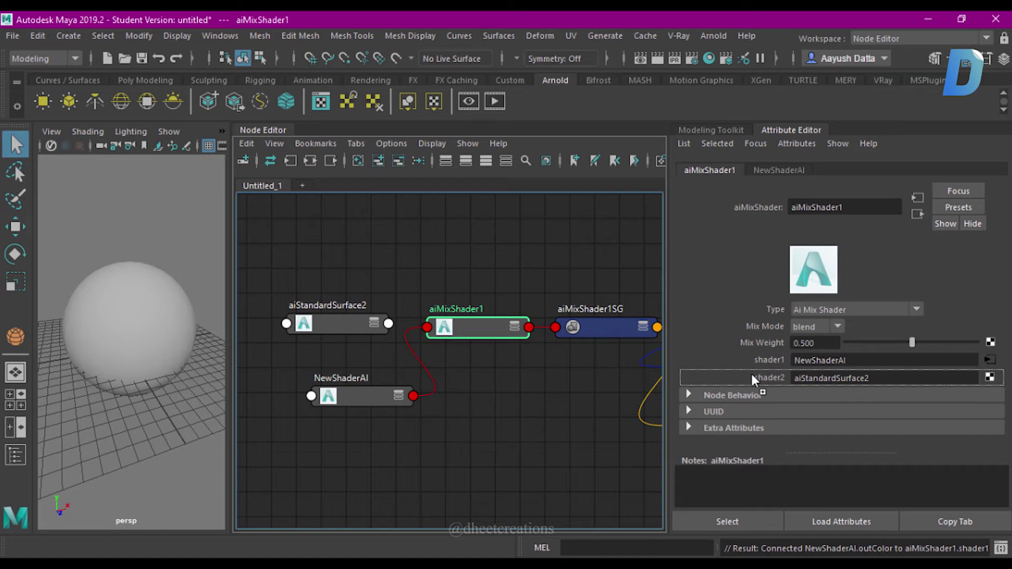
{"action": "middle_click_drag", "start_coordinate": [752, 375], "coordinate": [753, 375]}
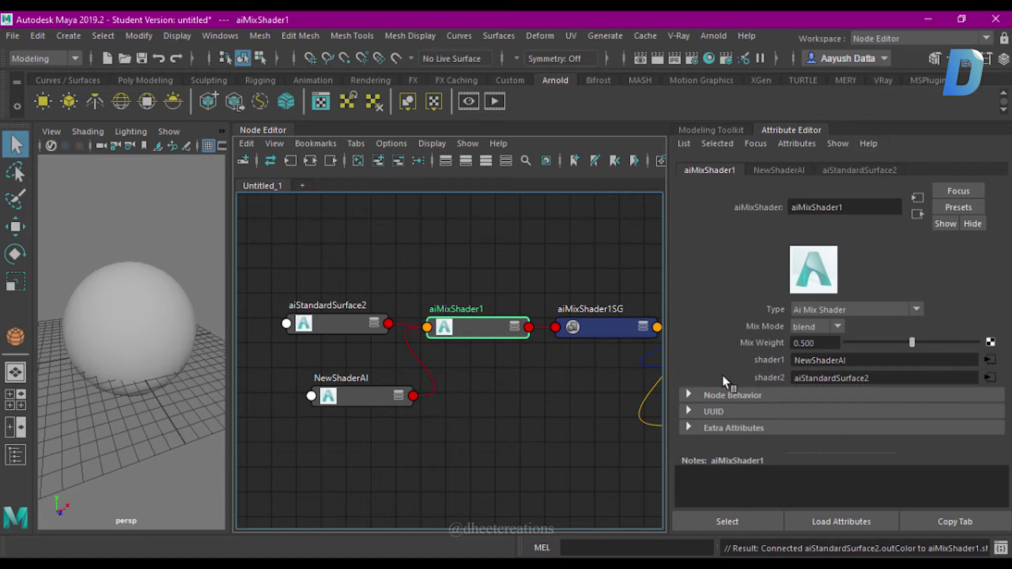
{"action": "left_click_drag", "start_coordinate": [338, 321], "coordinate": [314, 289]}
{"action": "left_click", "coordinate": [359, 397]}
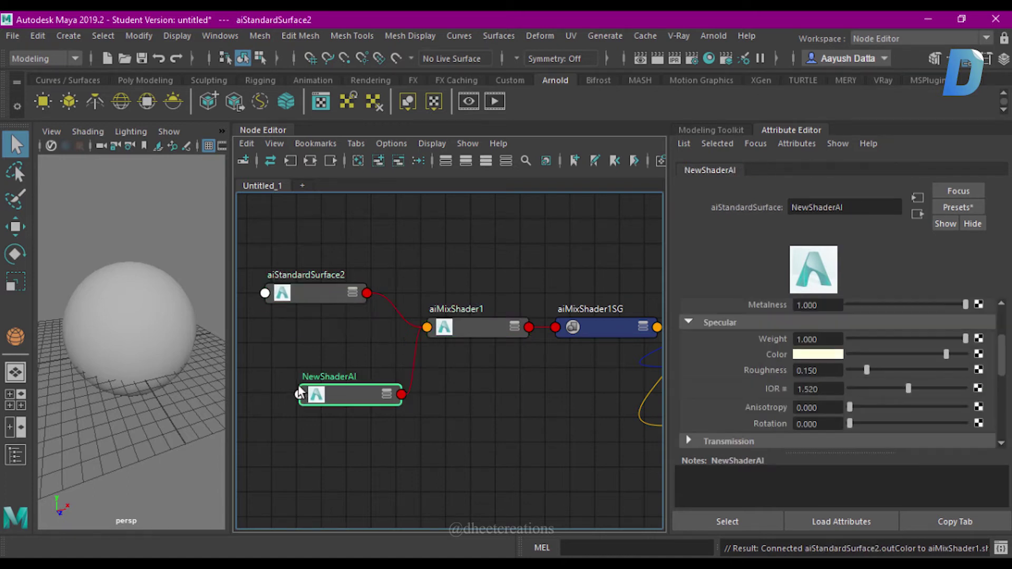
{"action": "left_click_drag", "start_coordinate": [359, 397], "coordinate": [318, 390]}
{"action": "middle_click_drag", "start_coordinate": [550, 433], "coordinate": [620, 454], "text": "alt"}
{"action": "left_click_drag", "start_coordinate": [353, 397], "coordinate": [367, 405]}
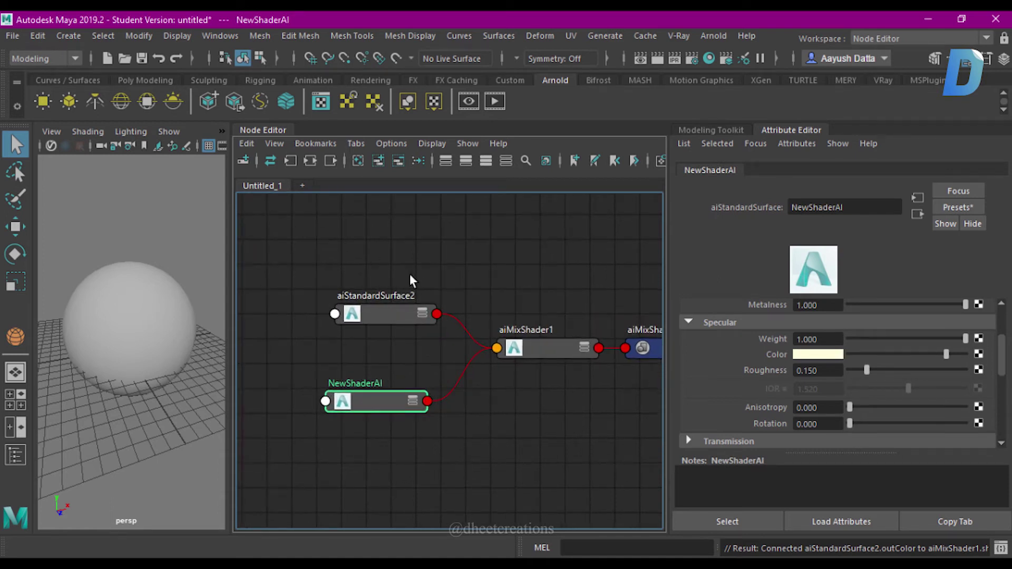
Step: Give aiStandardSurface2 the Glass preset (IOR 1.520, anisotropy 0.500)
{"action": "left_click", "coordinate": [388, 313]}
{"action": "left_click", "coordinate": [423, 313]}
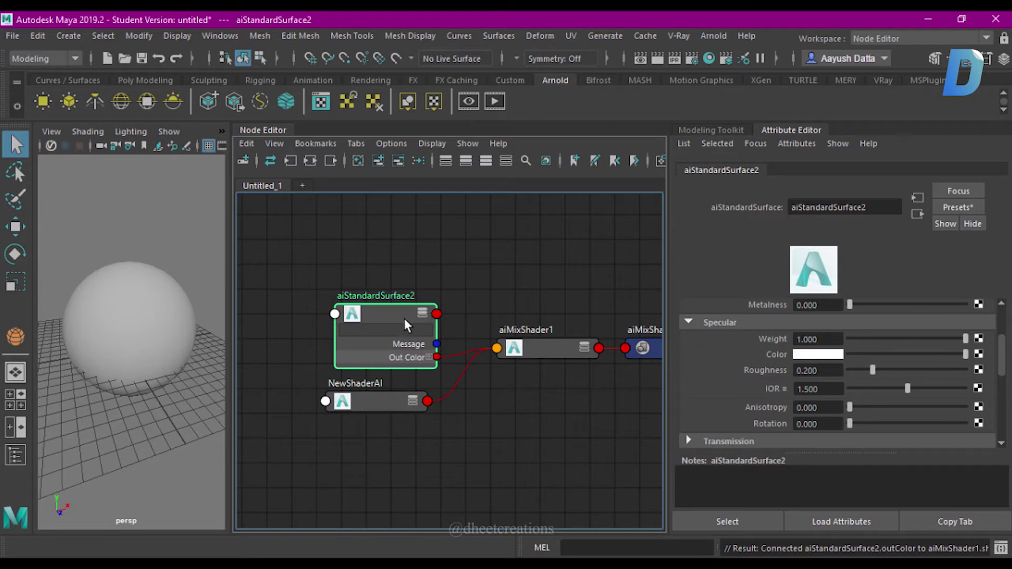
{"action": "left_click", "coordinate": [422, 313]}
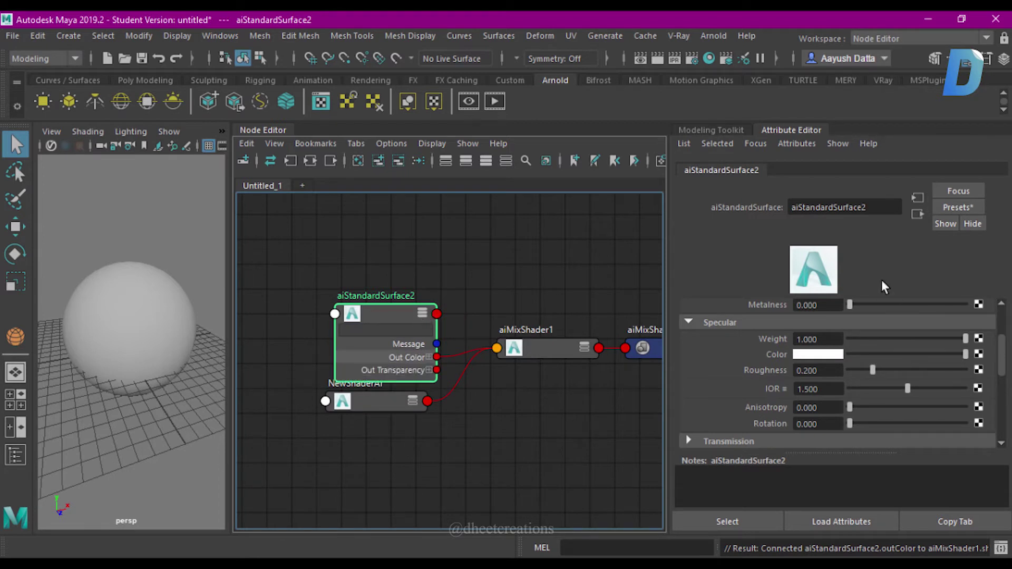
{"action": "left_click", "coordinate": [957, 208]}
{"action": "mouse_move", "coordinate": [855, 276]}
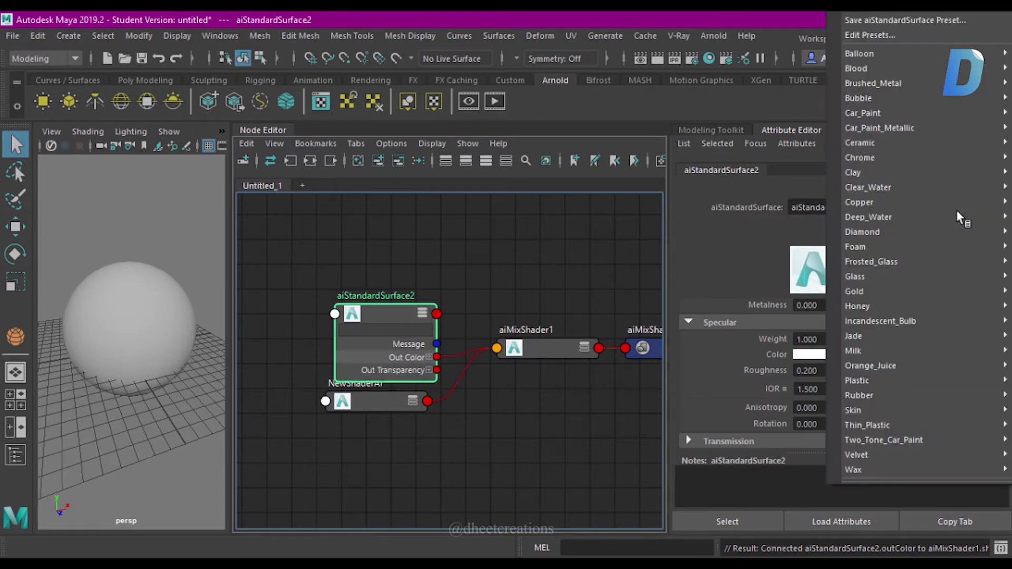
{"action": "left_click", "coordinate": [701, 277]}
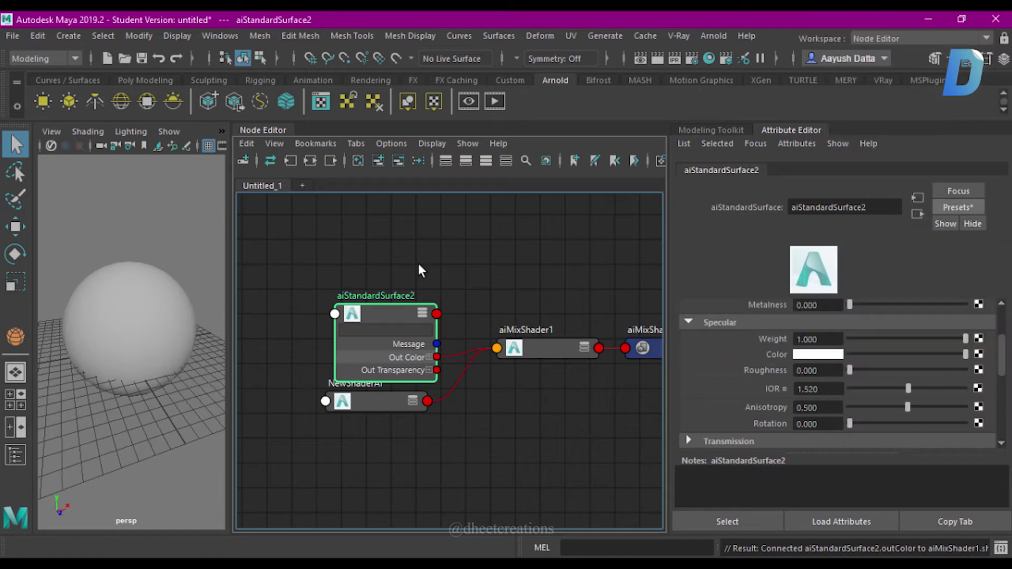
{"action": "left_click", "coordinate": [420, 314]}
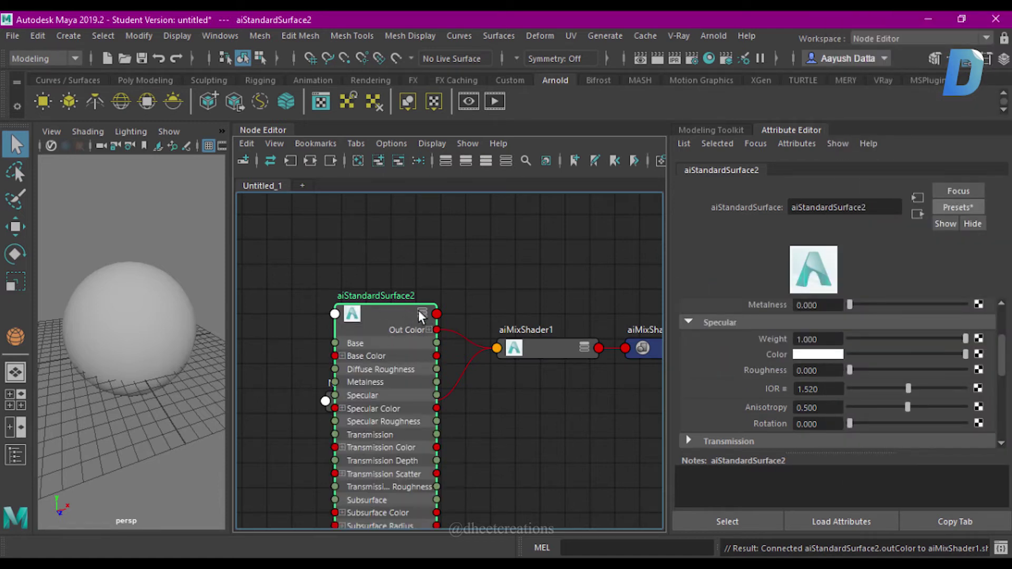
{"action": "left_click", "coordinate": [419, 312]}
{"action": "left_click", "coordinate": [87, 132]}
{"action": "mouse_move", "coordinate": [131, 132]}
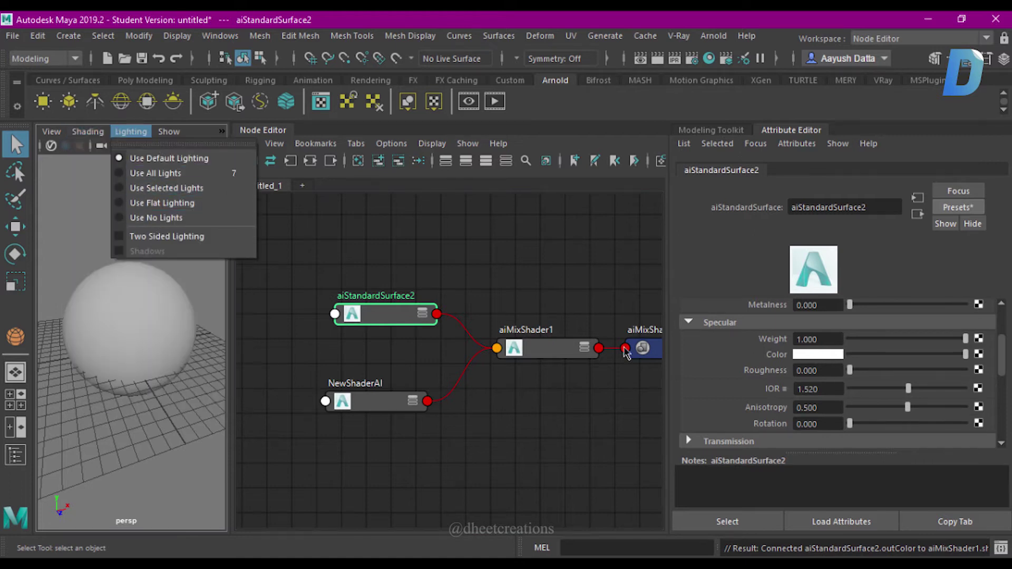
Step: Look through the viewport lighting and display options, then dismiss them
{"action": "left_click", "coordinate": [95, 131]}
{"action": "left_click", "coordinate": [169, 132]}
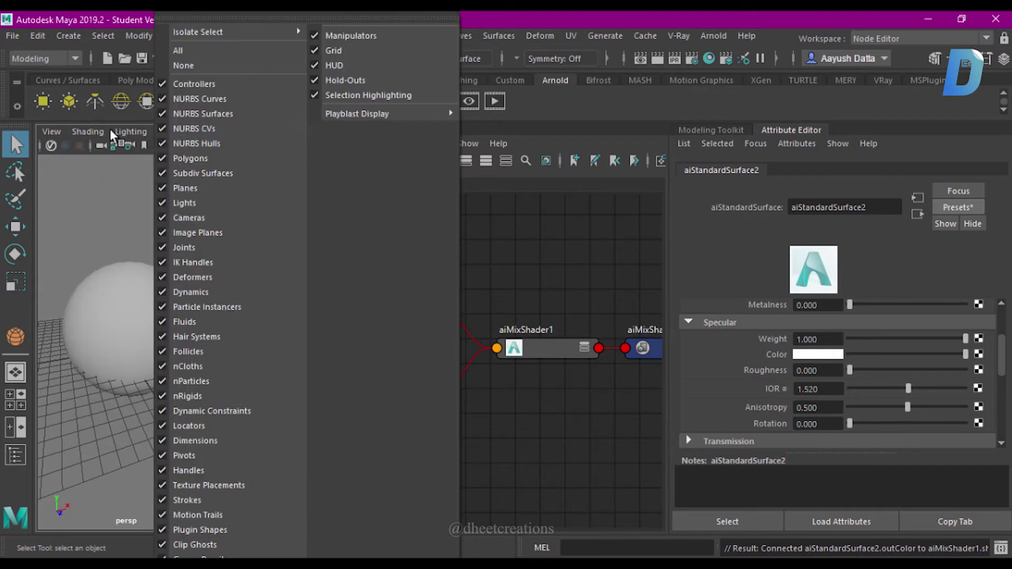
{"action": "left_click", "coordinate": [94, 130]}
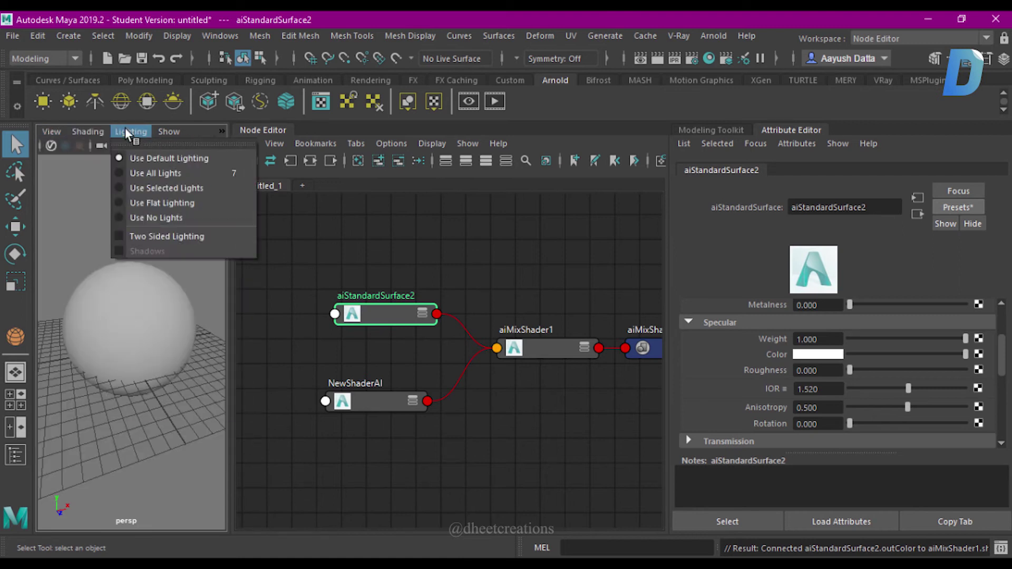
{"action": "key", "text": "Escape"}
Step: Widen the perspective viewport, render it live with Arnold, and select aiMixShader1
{"action": "left_click_drag", "start_coordinate": [232, 223], "coordinate": [286, 224]}
{"action": "left_click", "coordinate": [211, 134]}
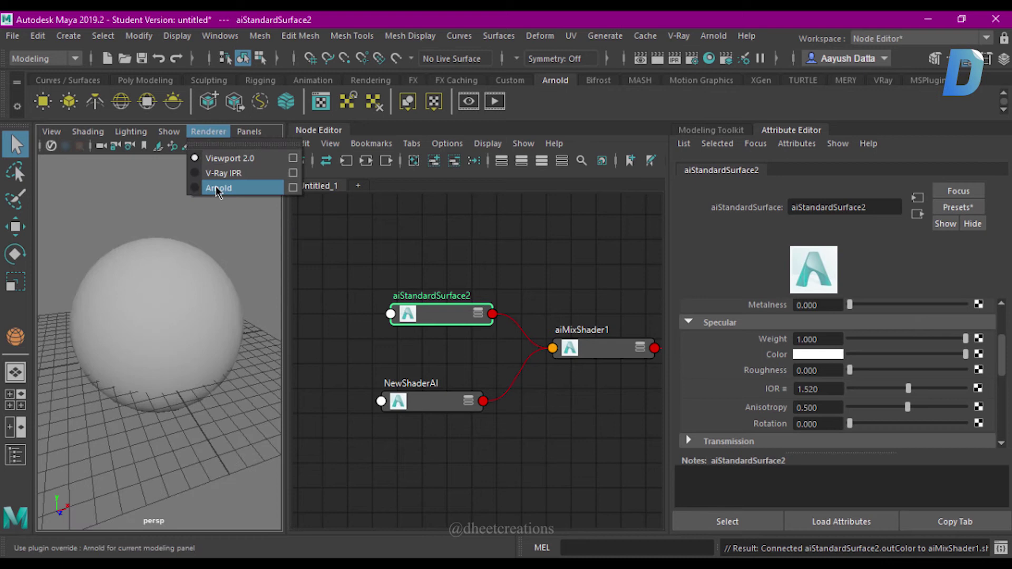
{"action": "left_click", "coordinate": [216, 185]}
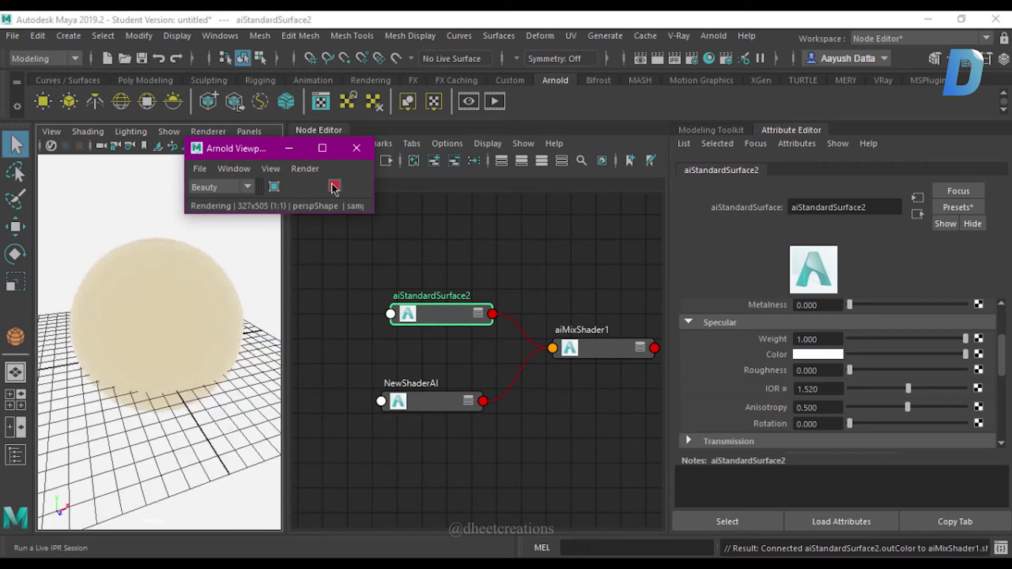
{"action": "left_click", "coordinate": [596, 340]}
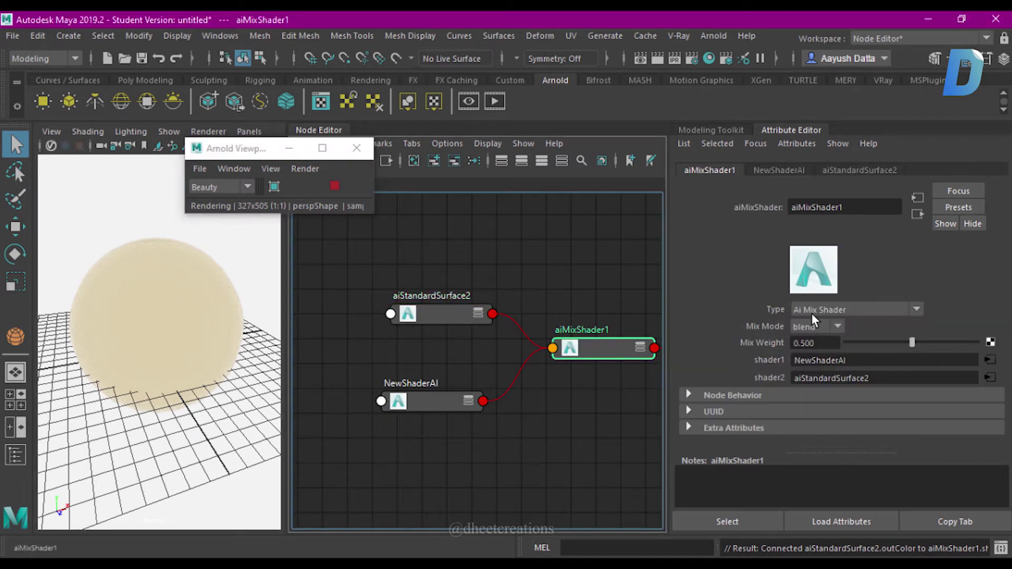
Step: Set aiMixShader1's Mix Mode to add and its Mix Weight to 0.621
{"action": "left_click", "coordinate": [808, 326]}
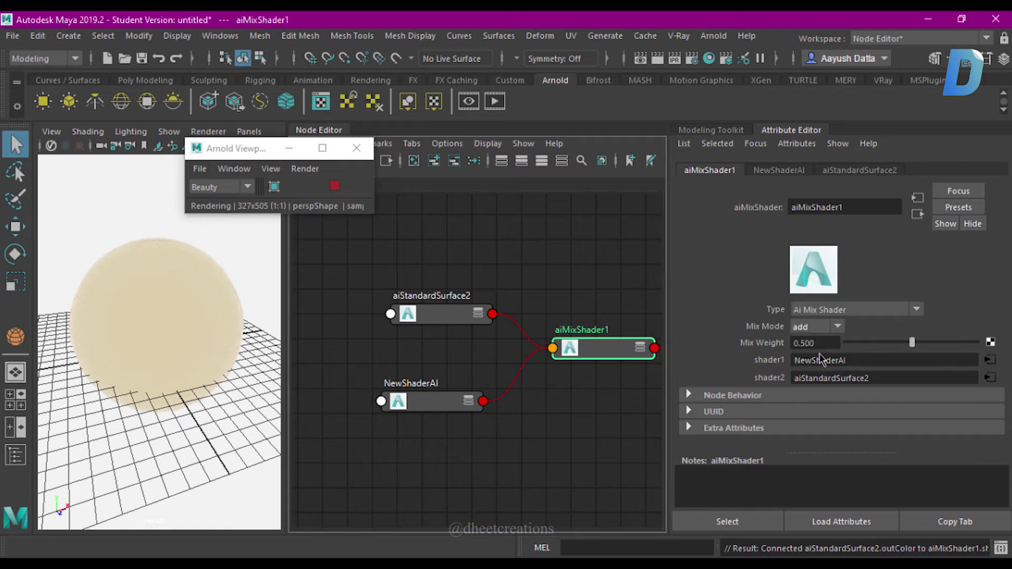
{"action": "left_click", "coordinate": [821, 326]}
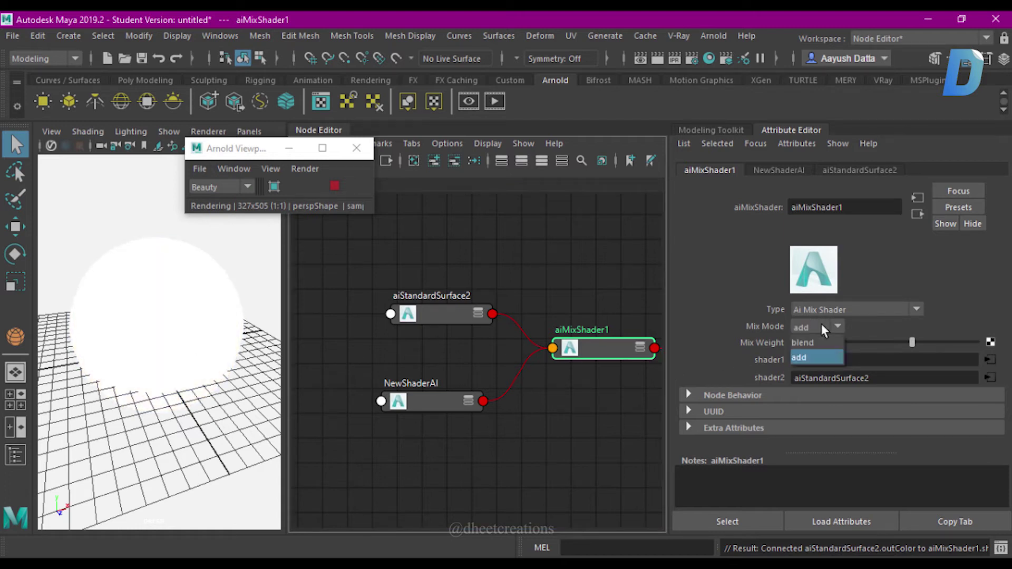
{"action": "left_click", "coordinate": [886, 343]}
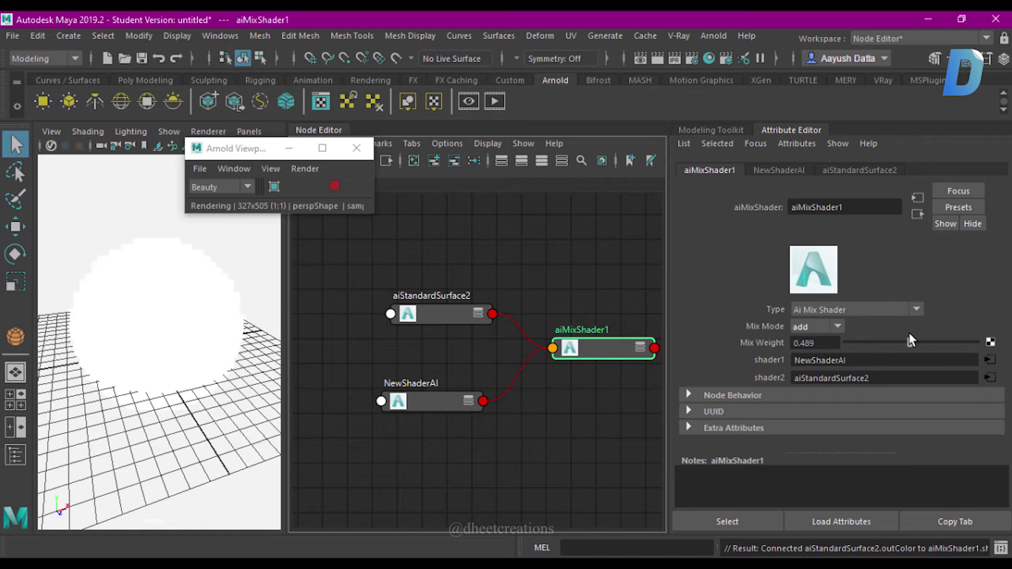
{"action": "left_click_drag", "start_coordinate": [910, 342], "coordinate": [927, 343]}
{"action": "scroll", "coordinate": [497, 283], "scroll_direction": "down", "scroll_amount": 2}
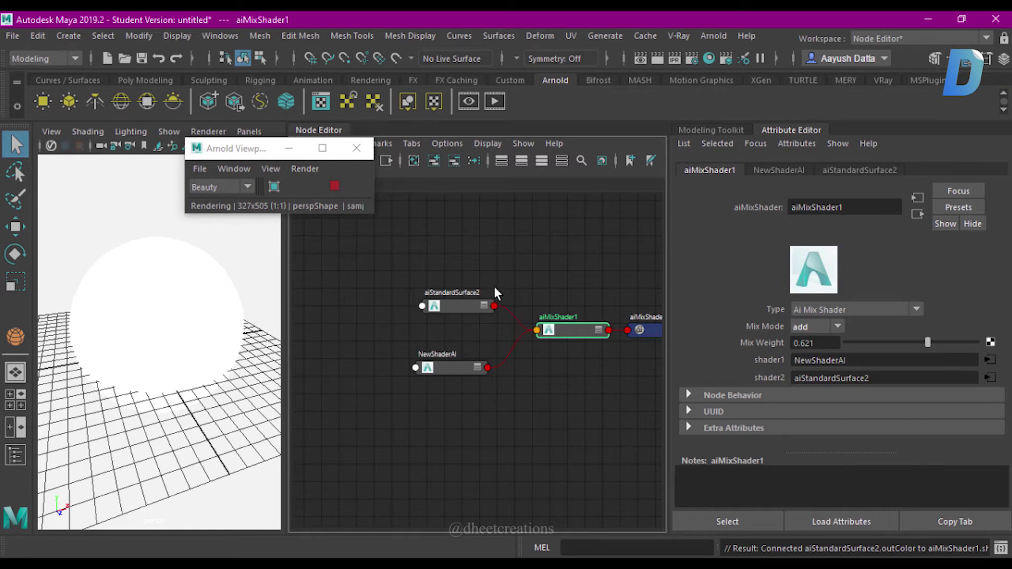
Step: Create a noise texture node, move it left of NewShaderAI, and select noise1
{"action": "left_click", "coordinate": [494, 288]}
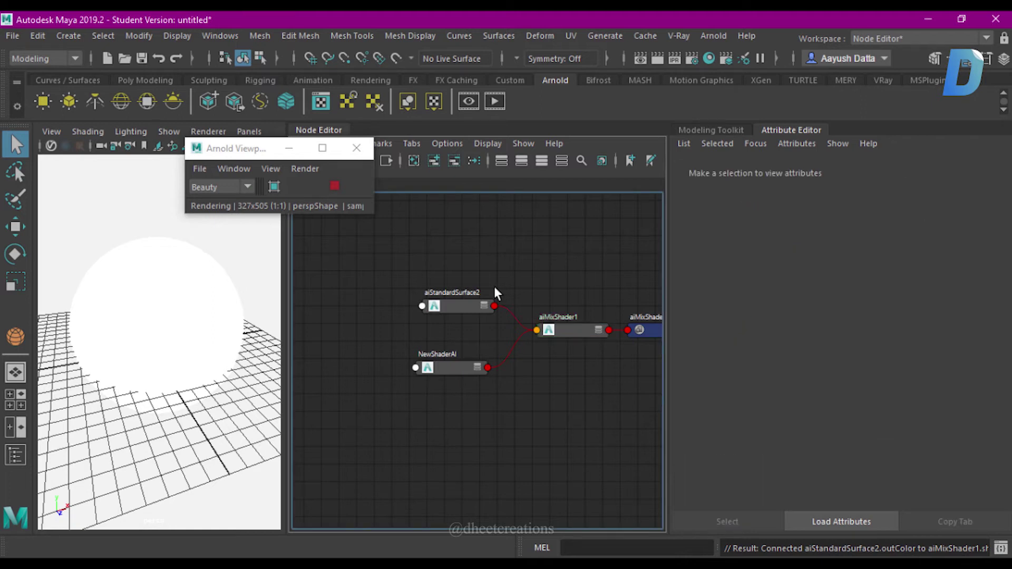
{"action": "key", "text": "Tab"}
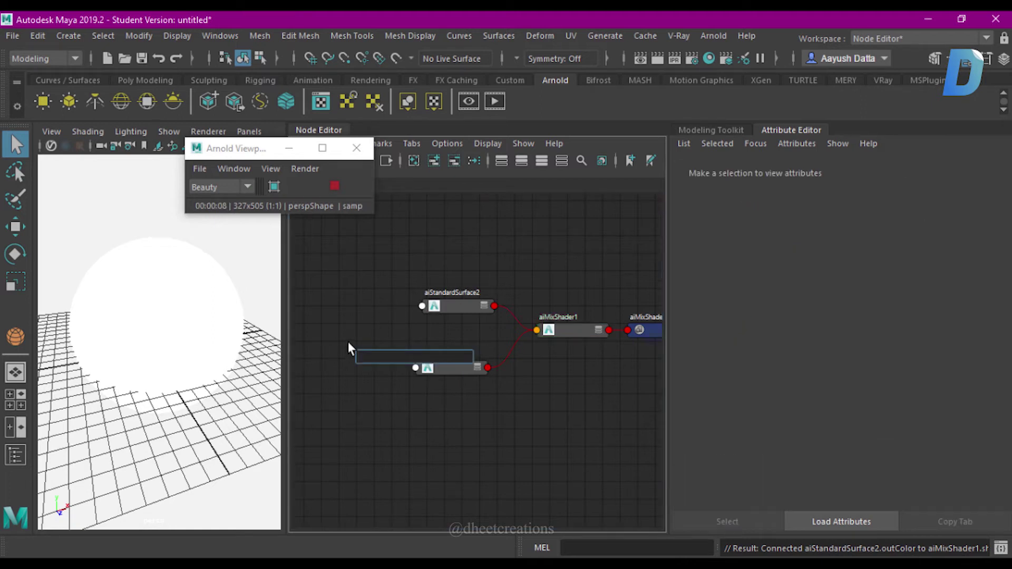
{"action": "type", "text": "noi"}
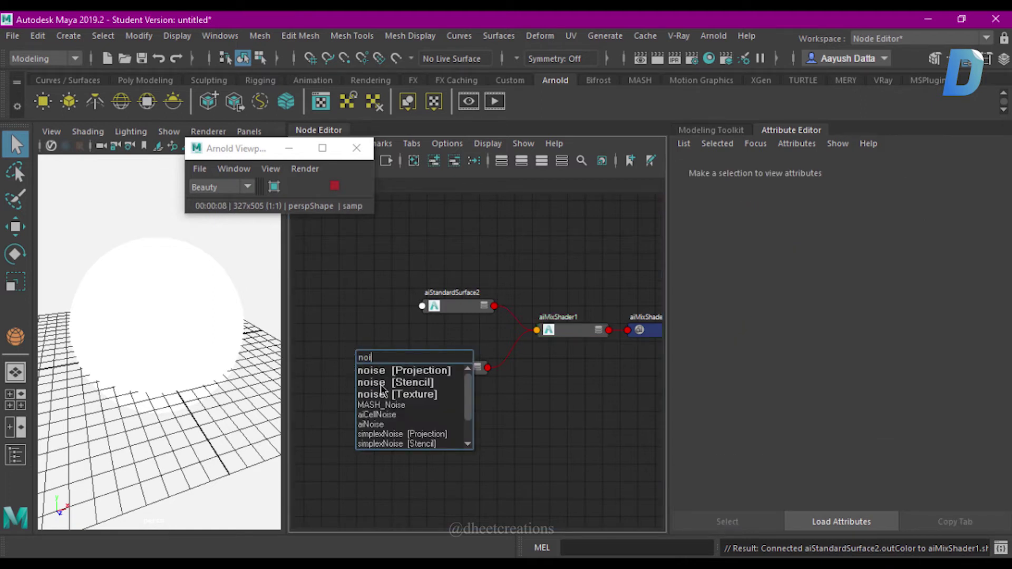
{"action": "left_click", "coordinate": [383, 393]}
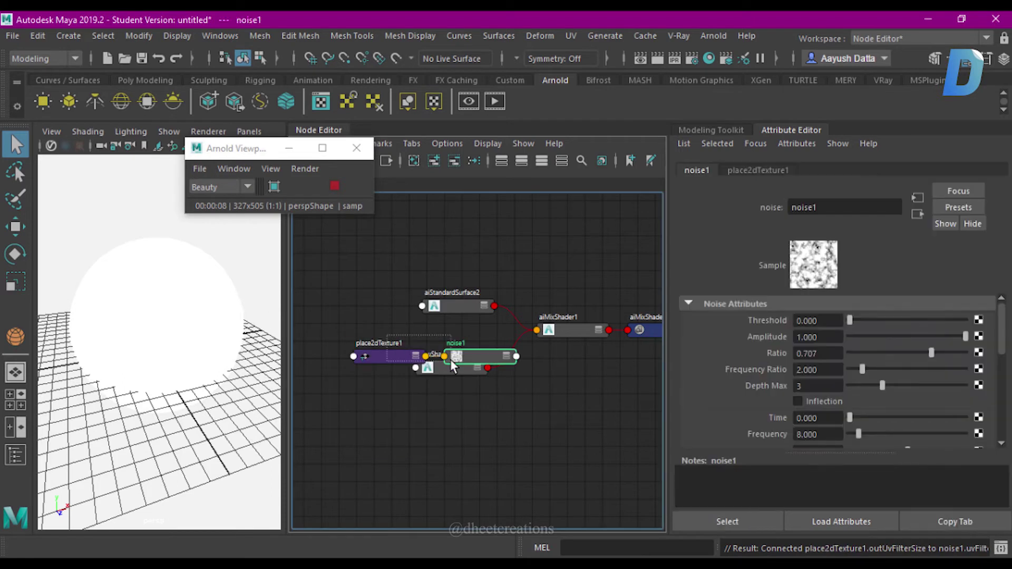
{"action": "left_click", "coordinate": [478, 353]}
{"action": "left_click_drag", "start_coordinate": [479, 356], "coordinate": [341, 332]}
{"action": "left_click", "coordinate": [362, 292]}
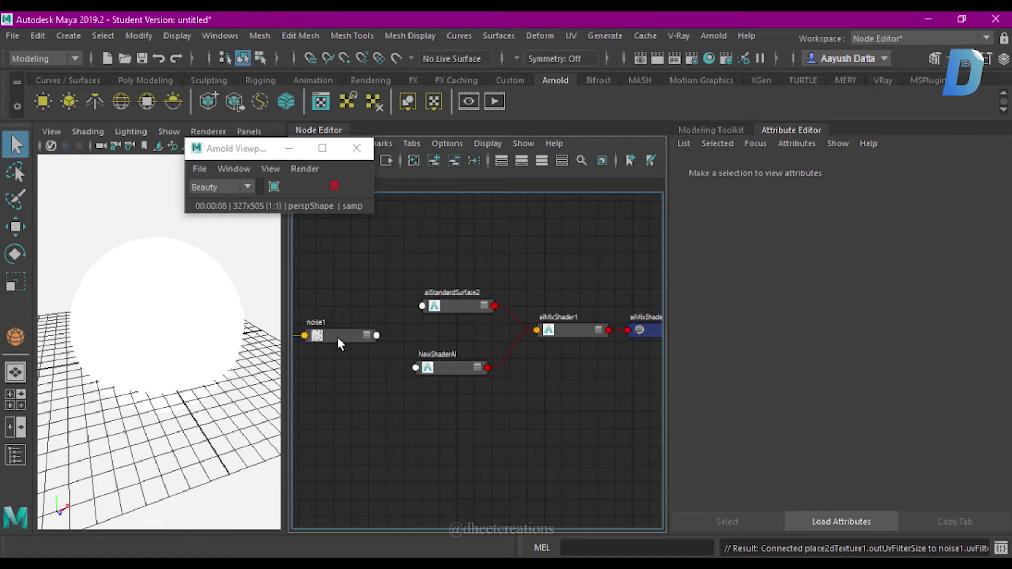
{"action": "left_click", "coordinate": [338, 340]}
Step: Set noise1's Threshold to 0.338, Ratio 0.792, Frequency Ratio 1.877, and Frequency 5.195
{"action": "mouse_move", "coordinate": [851, 321]}
{"action": "left_mouse_down"}
{"action": "mouse_move", "coordinate": [897, 318]}
{"action": "mouse_move", "coordinate": [850, 343]}
{"action": "left_mouse_up"}
{"action": "mouse_move", "coordinate": [932, 353]}
{"action": "left_mouse_down"}
{"action": "mouse_move", "coordinate": [950, 353]}
{"action": "mouse_move", "coordinate": [846, 375]}
{"action": "mouse_move", "coordinate": [879, 370]}
{"action": "mouse_move", "coordinate": [860, 375]}
{"action": "left_mouse_up"}
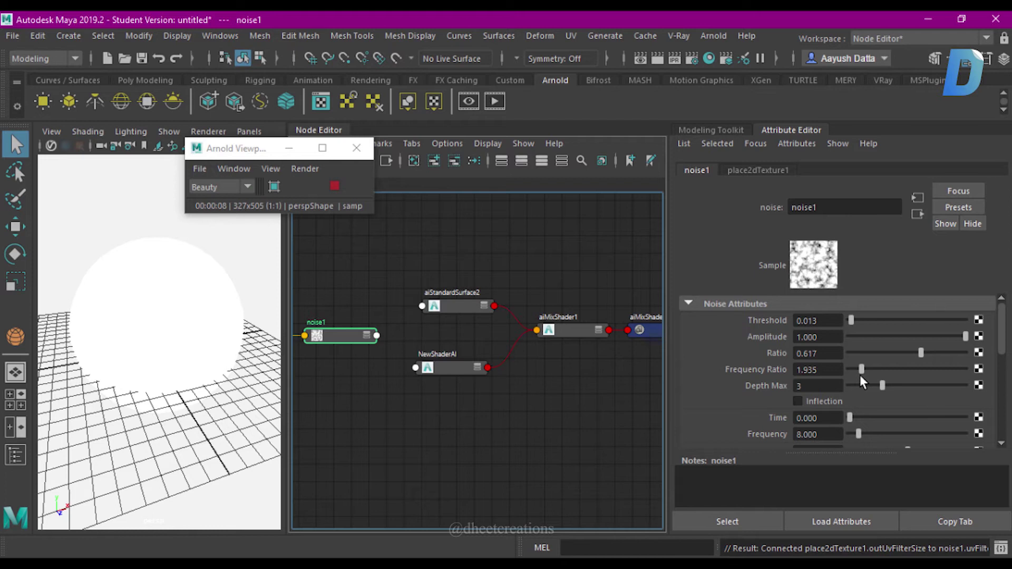
{"action": "left_click", "coordinate": [859, 375]}
{"action": "scroll", "coordinate": [875, 399], "scroll_direction": "down", "scroll_amount": 2}
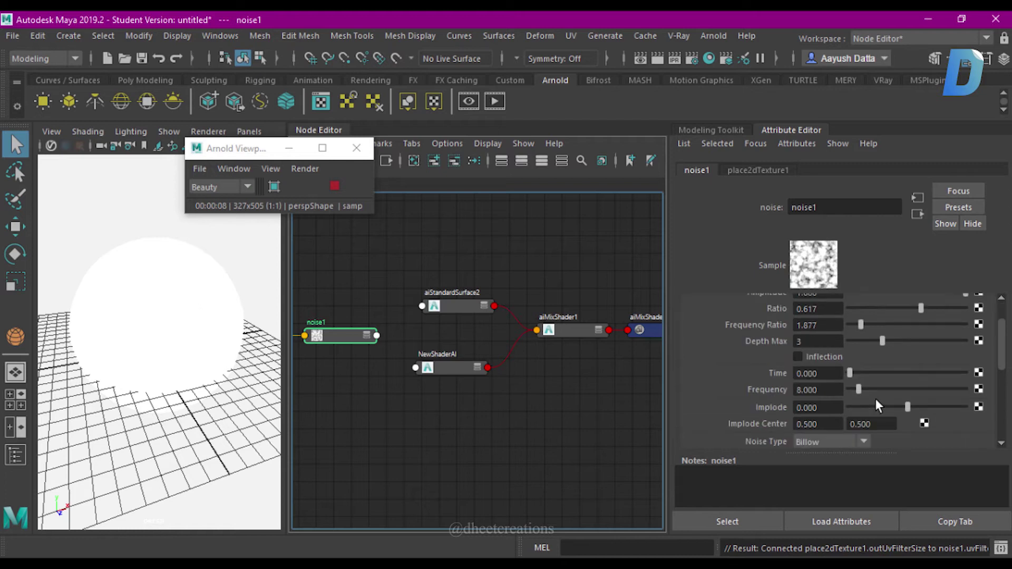
{"action": "left_click_drag", "start_coordinate": [864, 388], "coordinate": [852, 391]}
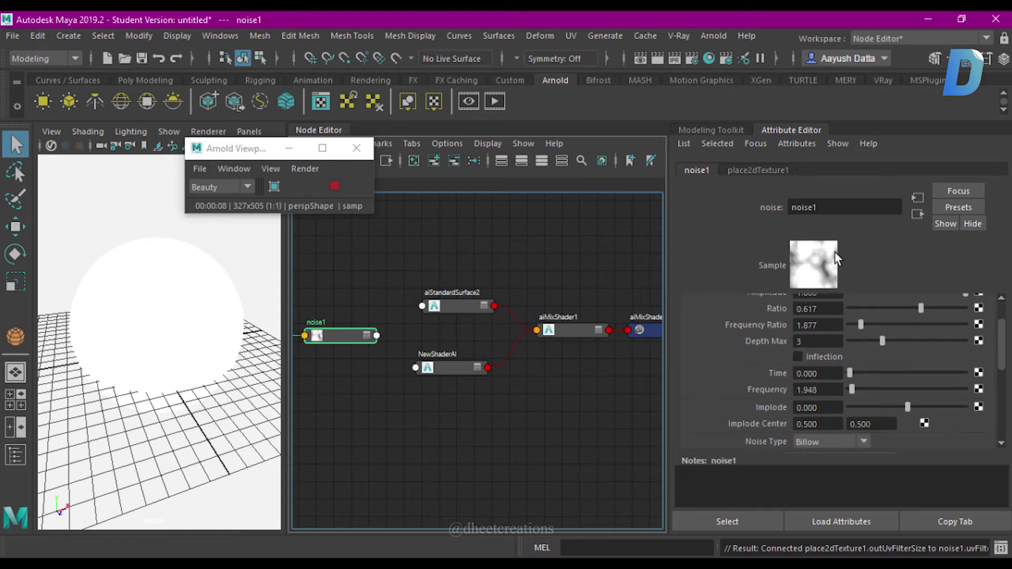
{"action": "left_click", "coordinate": [857, 389]}
{"action": "scroll", "coordinate": [740, 364], "scroll_direction": "down", "scroll_amount": 2}
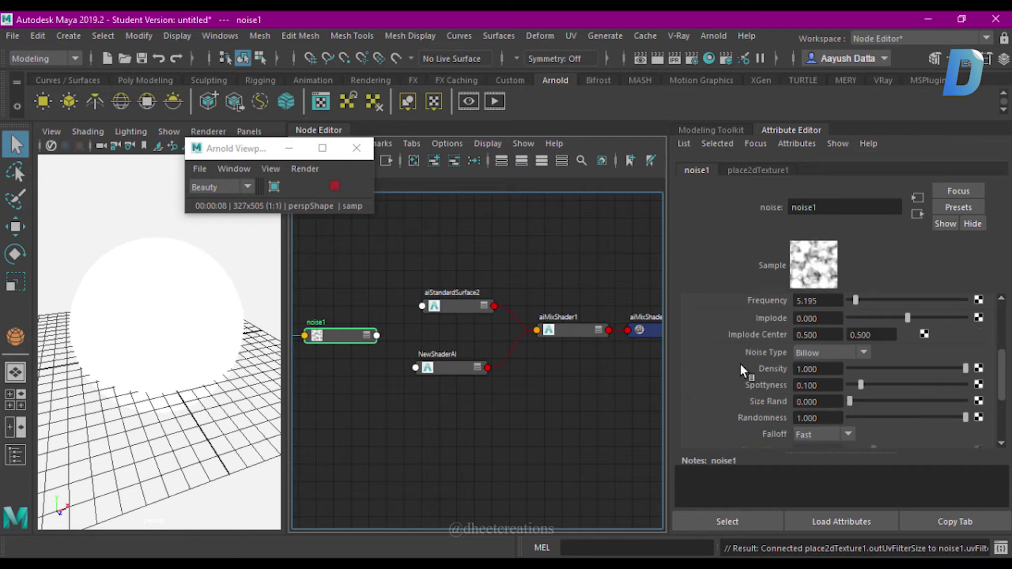
Step: Make noise1 a Wave noise with Ratio 0.532 and Frequency lowered to 5.844
{"action": "left_click", "coordinate": [836, 354]}
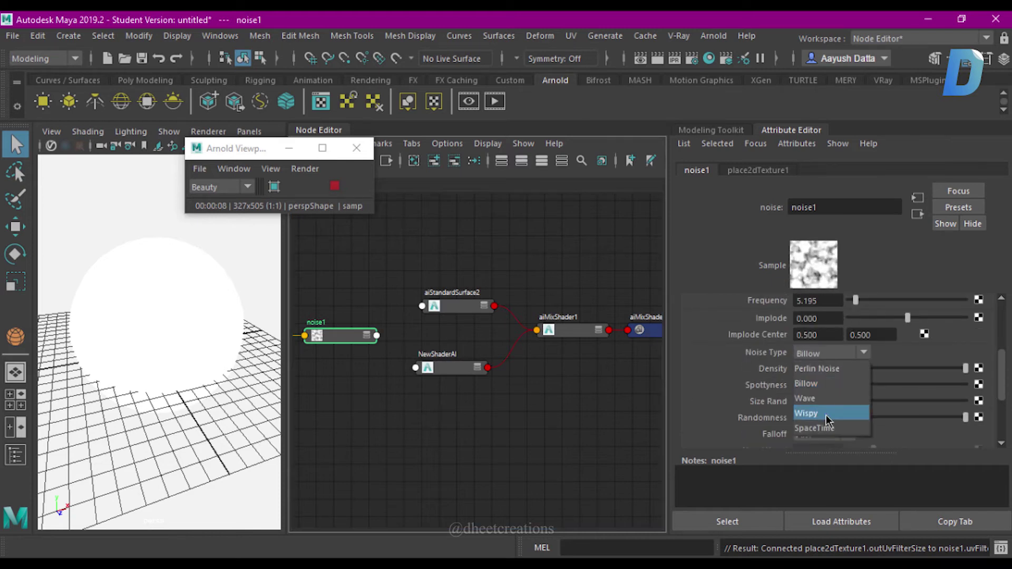
{"action": "left_click", "coordinate": [814, 400]}
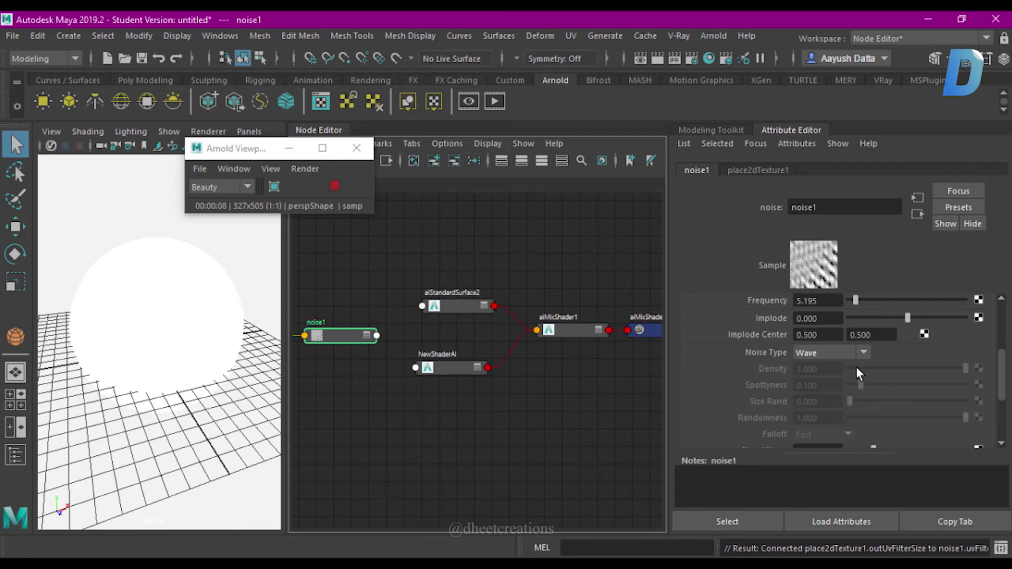
{"action": "scroll", "coordinate": [856, 367], "scroll_direction": "down", "scroll_amount": 1}
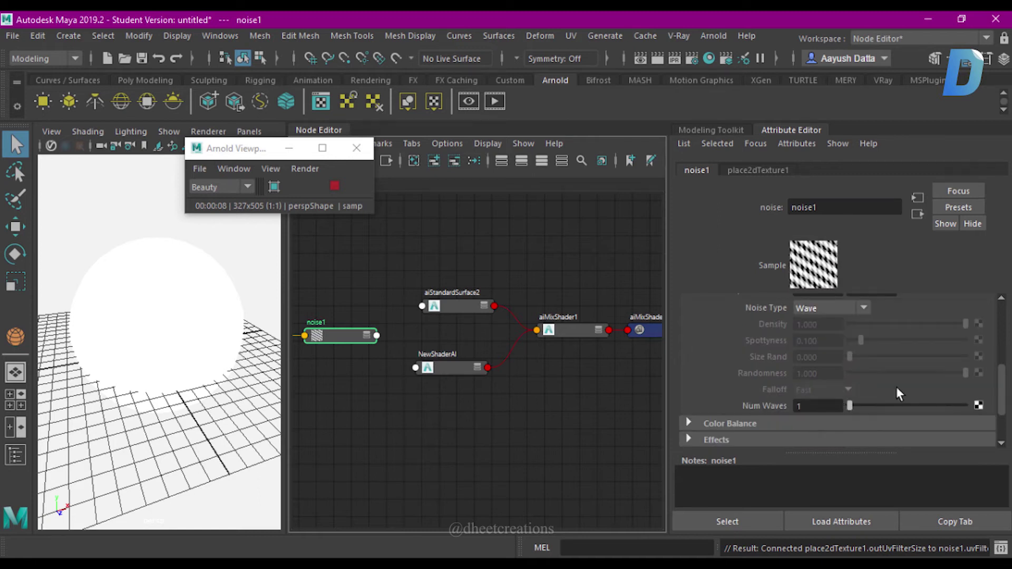
{"action": "scroll", "coordinate": [844, 409], "scroll_direction": "up", "scroll_amount": 3}
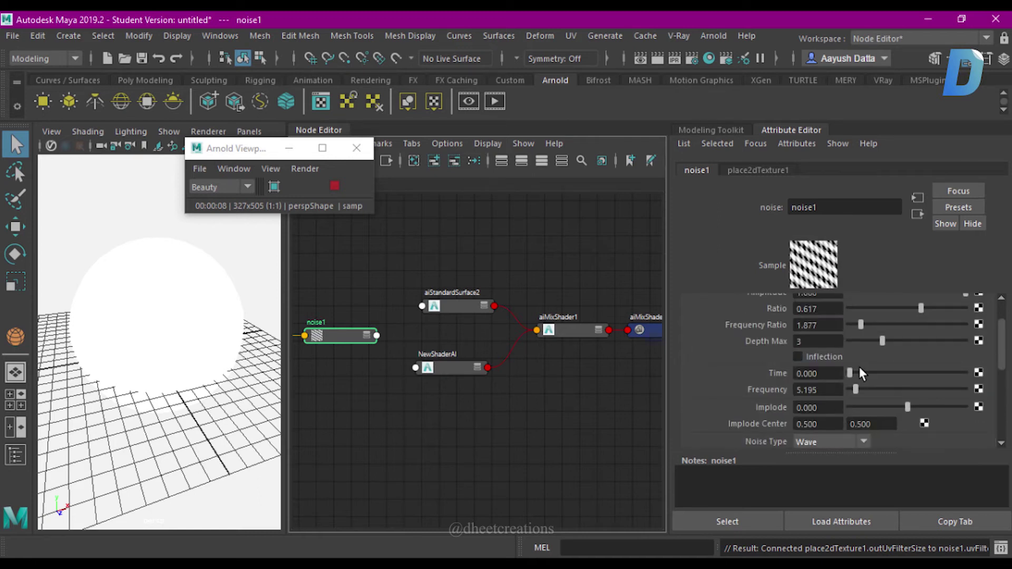
{"action": "left_click_drag", "start_coordinate": [850, 388], "coordinate": [860, 389]}
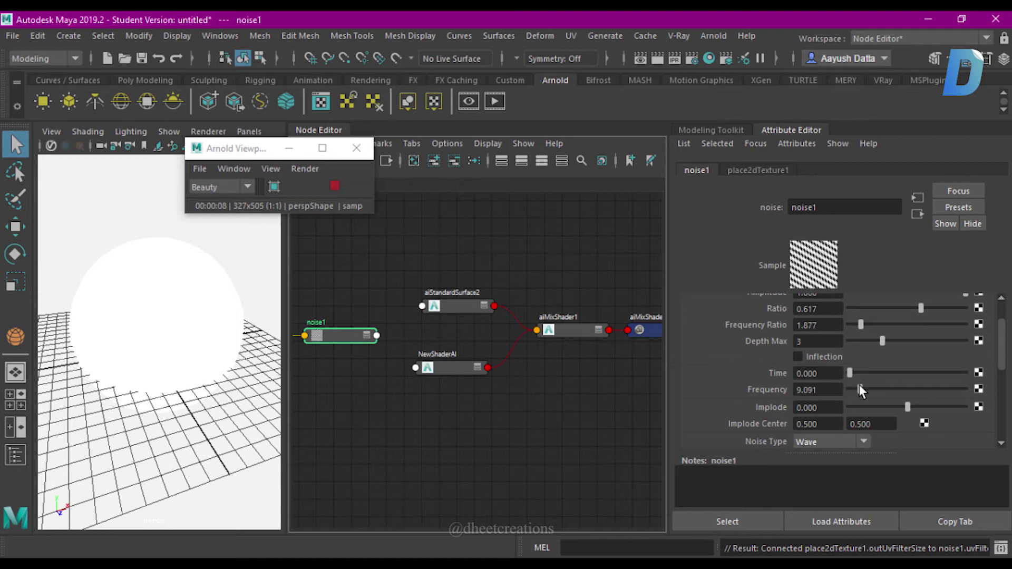
{"action": "mouse_move", "coordinate": [868, 342]}
{"action": "left_mouse_down"}
{"action": "mouse_move", "coordinate": [885, 341]}
{"action": "mouse_move", "coordinate": [819, 359]}
{"action": "left_mouse_up"}
{"action": "scroll", "coordinate": [884, 351], "scroll_direction": "up", "scroll_amount": 1}
{"action": "left_click_drag", "start_coordinate": [920, 353], "coordinate": [911, 353]}
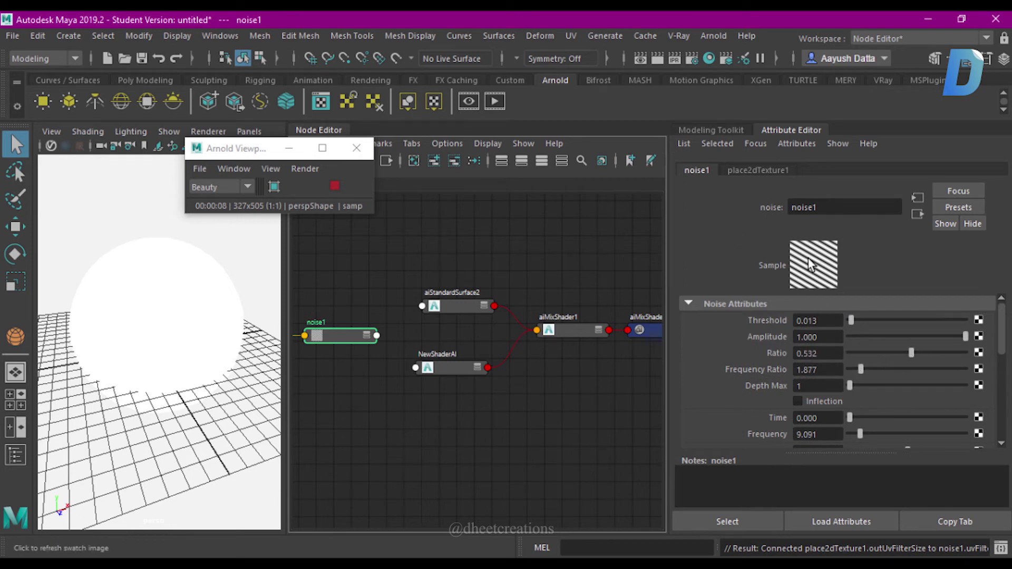
{"action": "scroll", "coordinate": [856, 406], "scroll_direction": "down", "scroll_amount": 1}
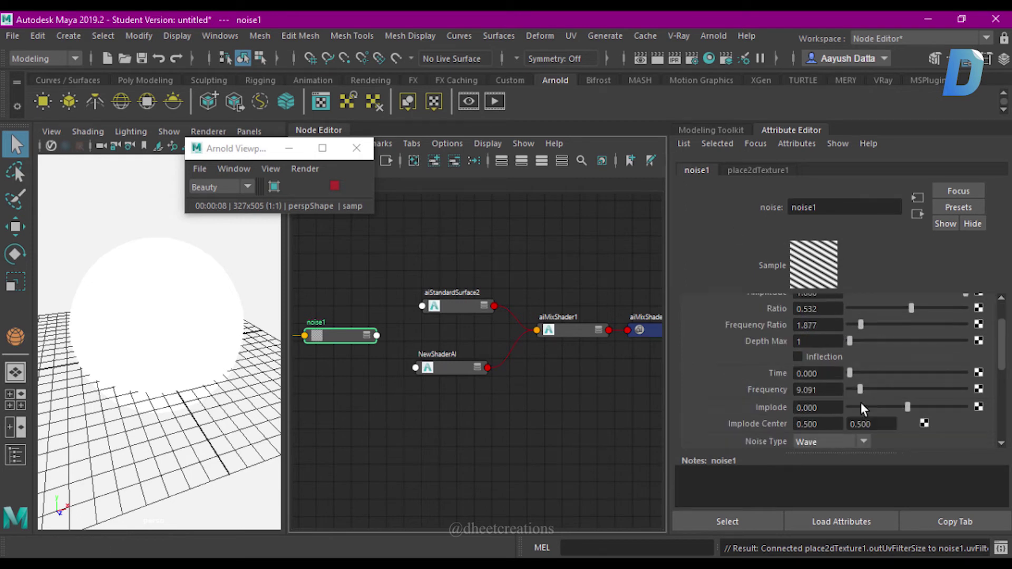
{"action": "left_click_drag", "start_coordinate": [860, 389], "coordinate": [856, 390]}
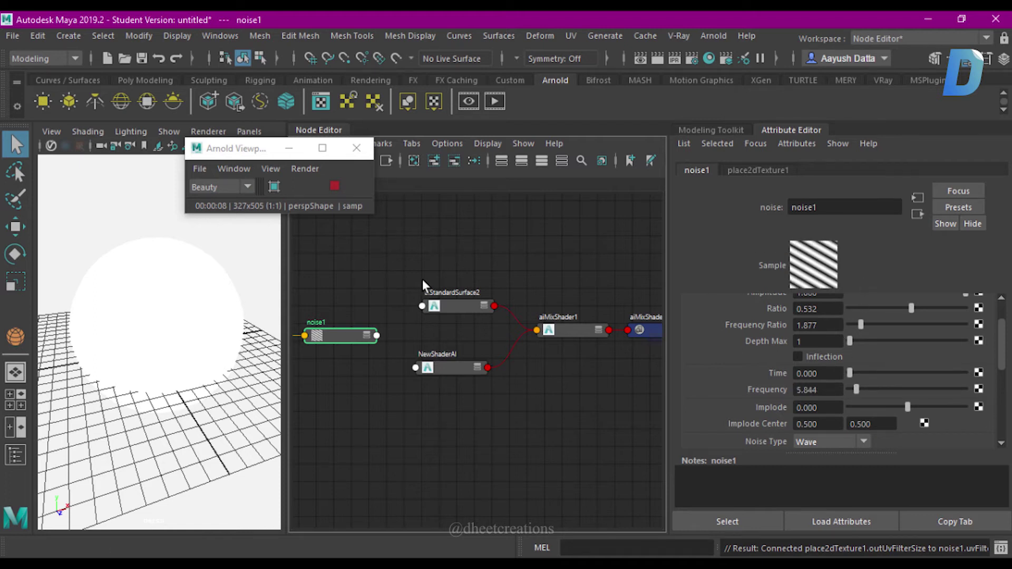
Step: Connect noise1 to aiMixShader1's Mix Weight, restart the Arnold render, and set mix mode to blend
{"action": "left_click", "coordinate": [391, 264]}
{"action": "left_click", "coordinate": [352, 335]}
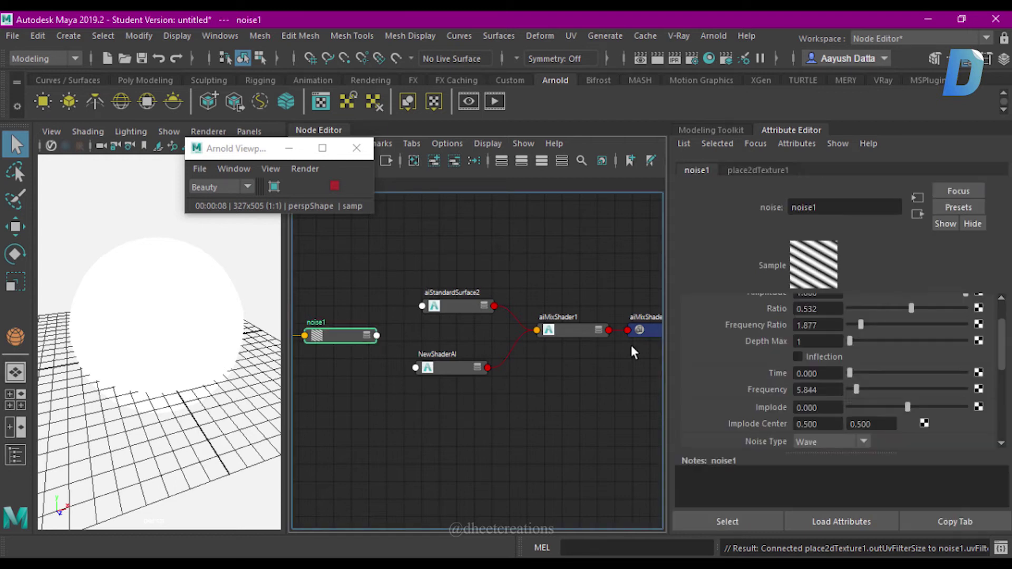
{"action": "left_click", "coordinate": [574, 336]}
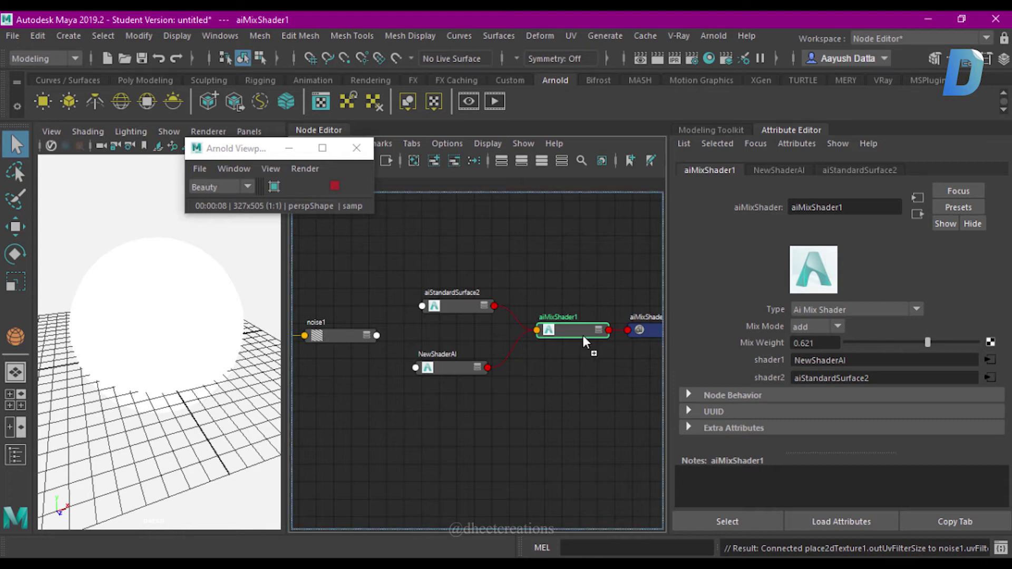
{"action": "middle_click_drag", "start_coordinate": [583, 337], "coordinate": [748, 342]}
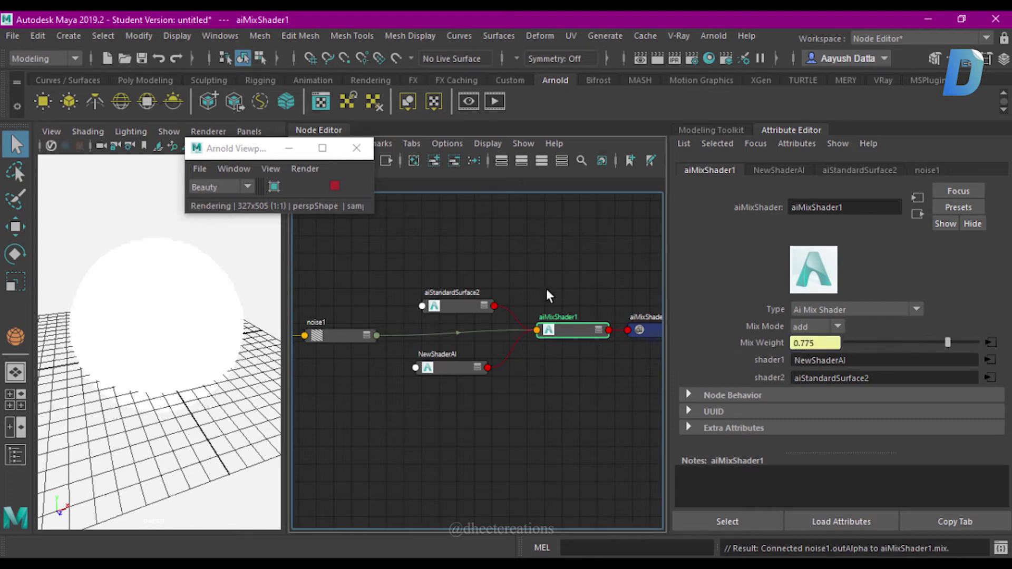
{"action": "left_click", "coordinate": [334, 186]}
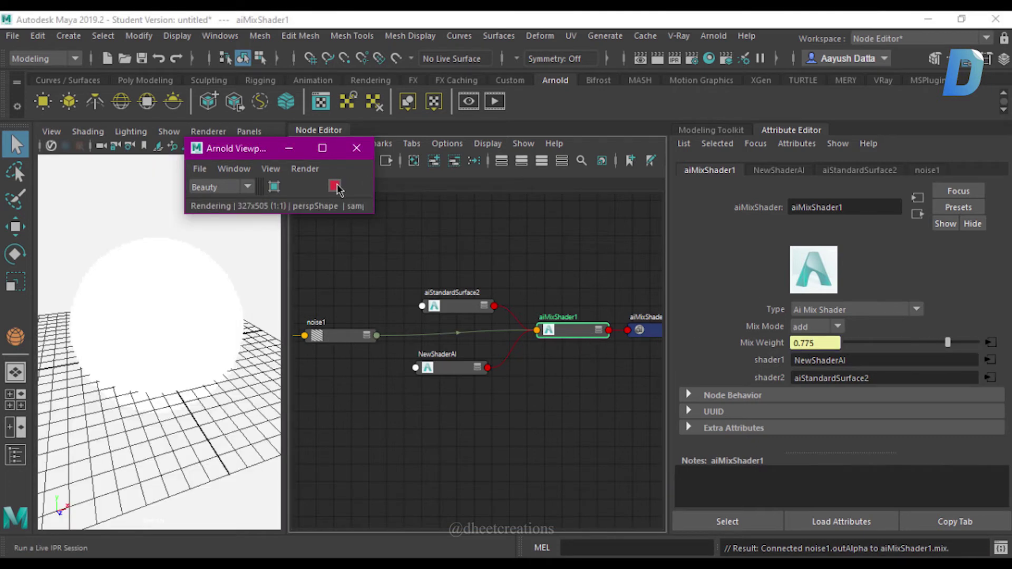
{"action": "left_click", "coordinate": [822, 327]}
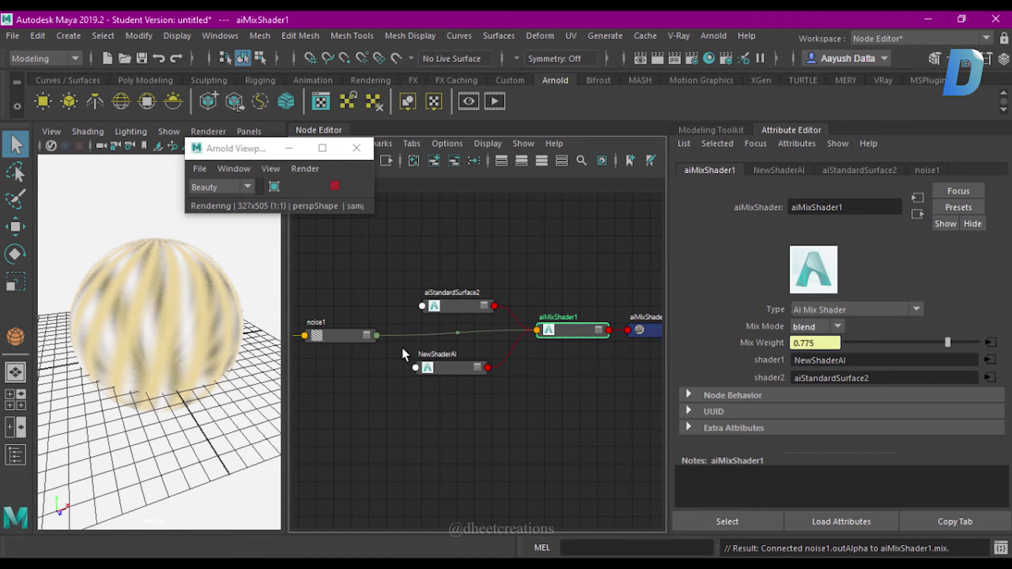
Step: Replace aiStandardSurface2's settings with the Car_Paint preset
{"action": "left_click", "coordinate": [448, 305]}
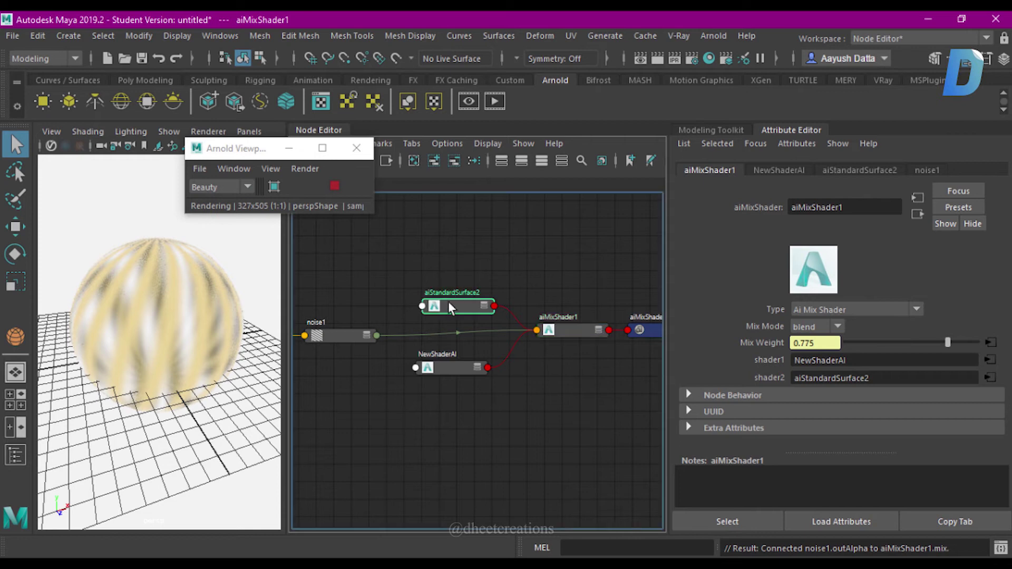
{"action": "left_click", "coordinate": [941, 204]}
{"action": "mouse_move", "coordinate": [864, 113]}
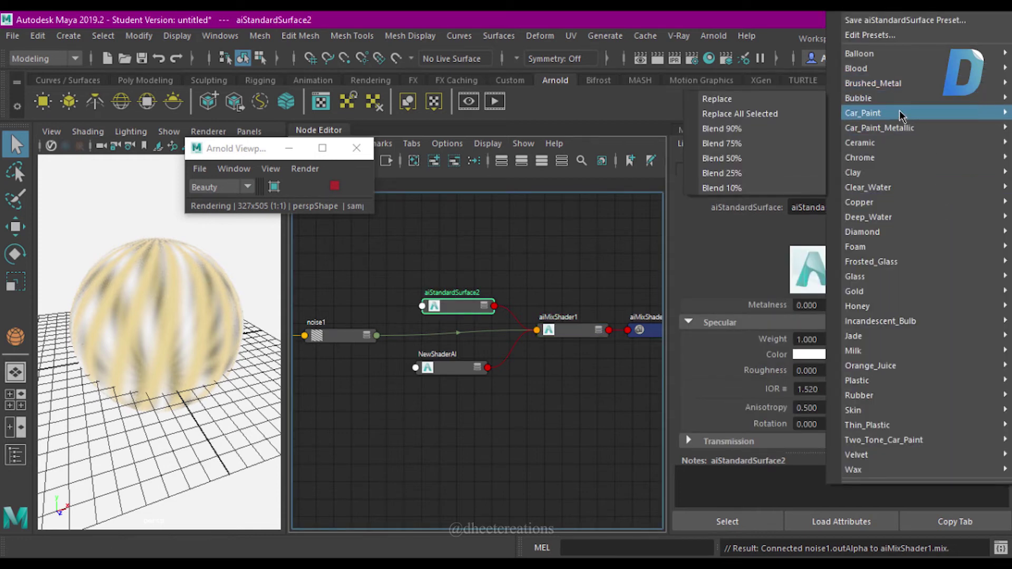
{"action": "left_click", "coordinate": [716, 108]}
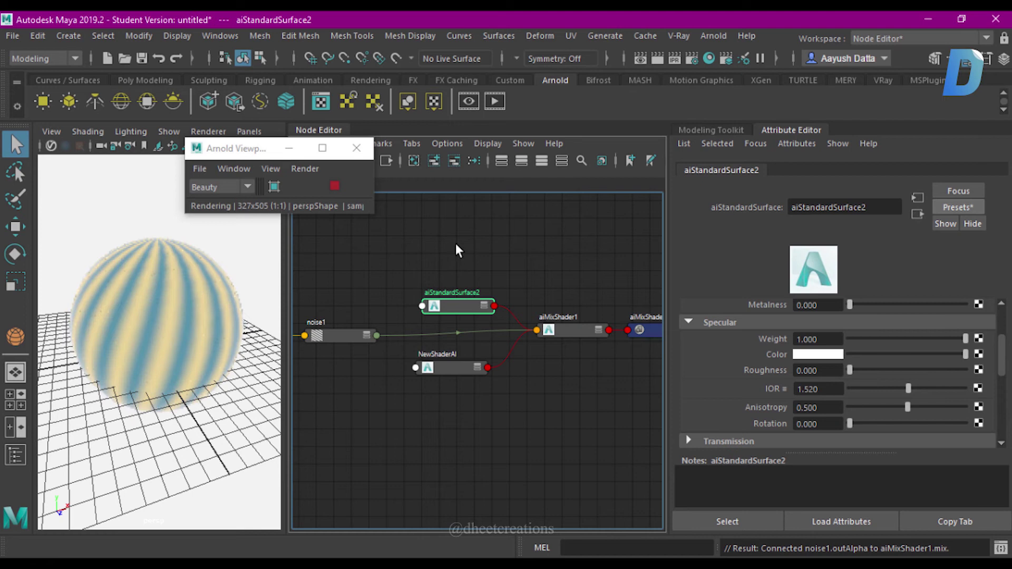
Step: Clear the node selection and pan the graph to reveal the shading group nodes
{"action": "left_click", "coordinate": [456, 244]}
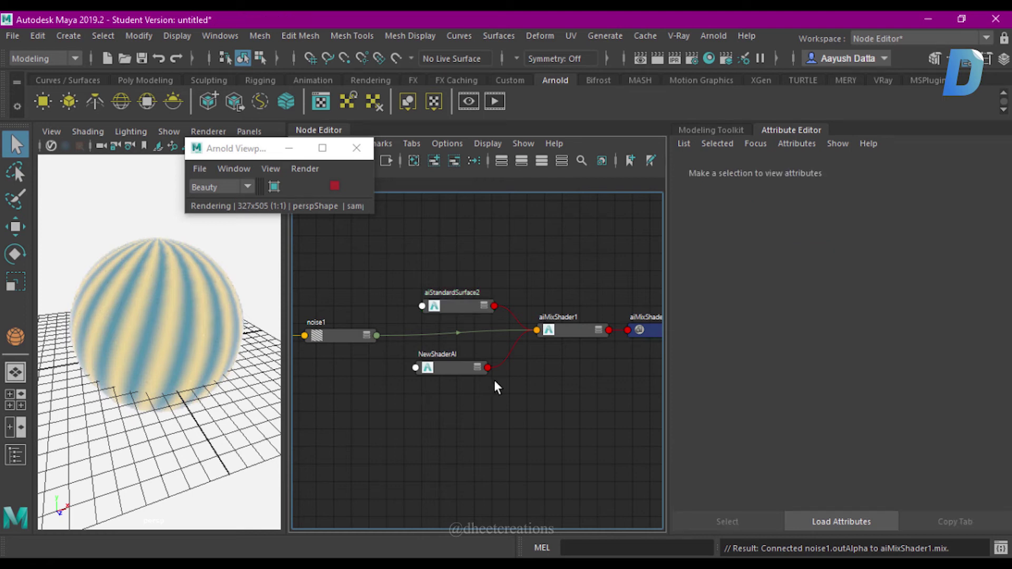
{"action": "left_click_drag", "start_coordinate": [426, 446], "coordinate": [485, 211]}
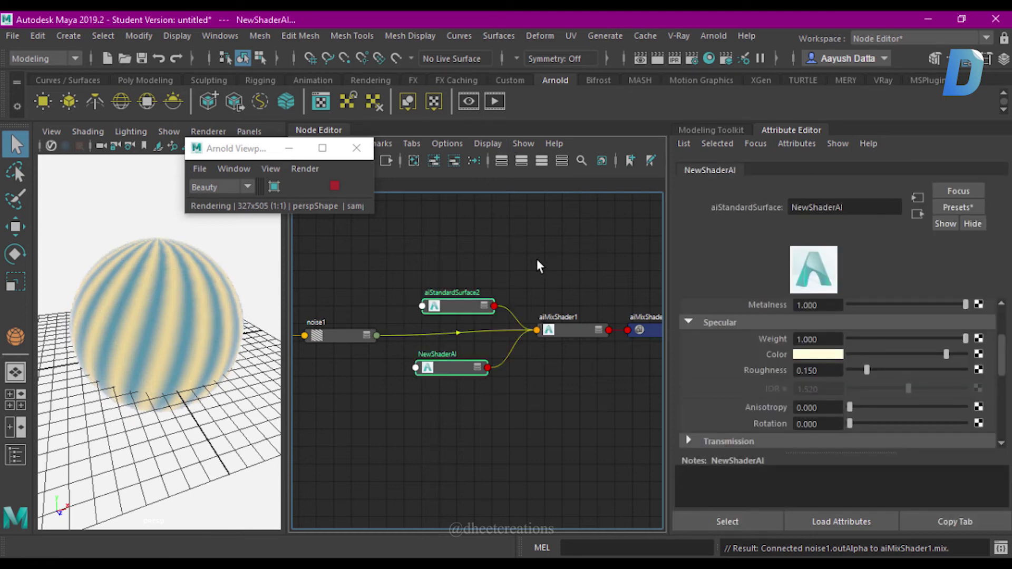
{"action": "left_click", "coordinate": [536, 259]}
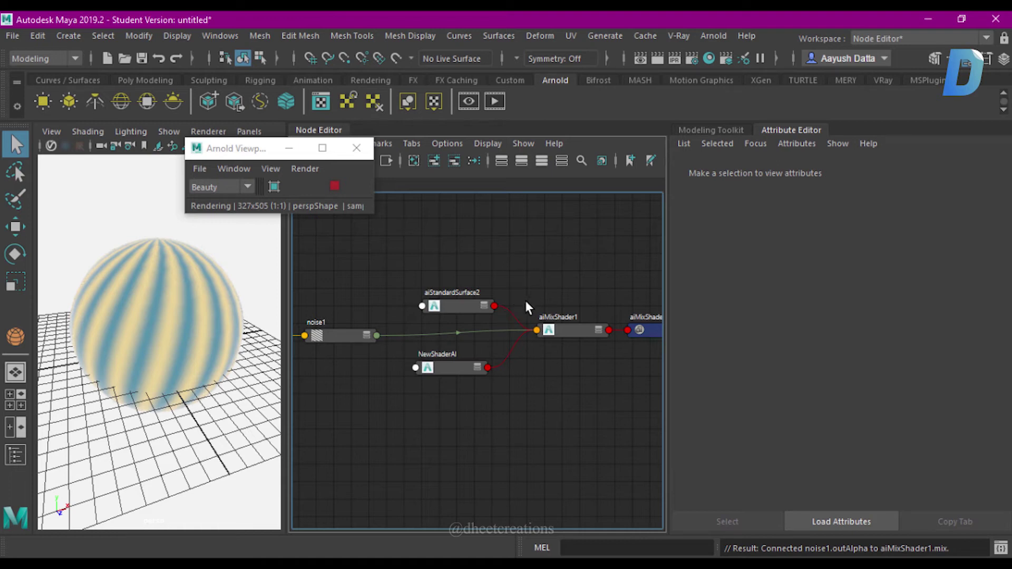
{"action": "middle_click_drag", "start_coordinate": [515, 312], "coordinate": [466, 319], "text": "alt"}
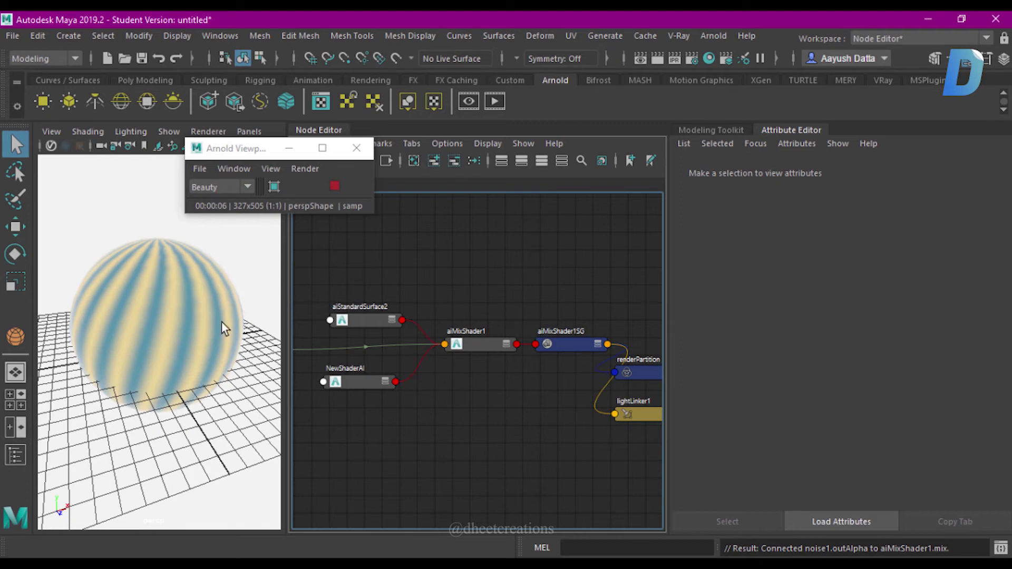
Step: Create a new aiMixShader2 node and assign it to the sphere
{"action": "left_click", "coordinate": [574, 346]}
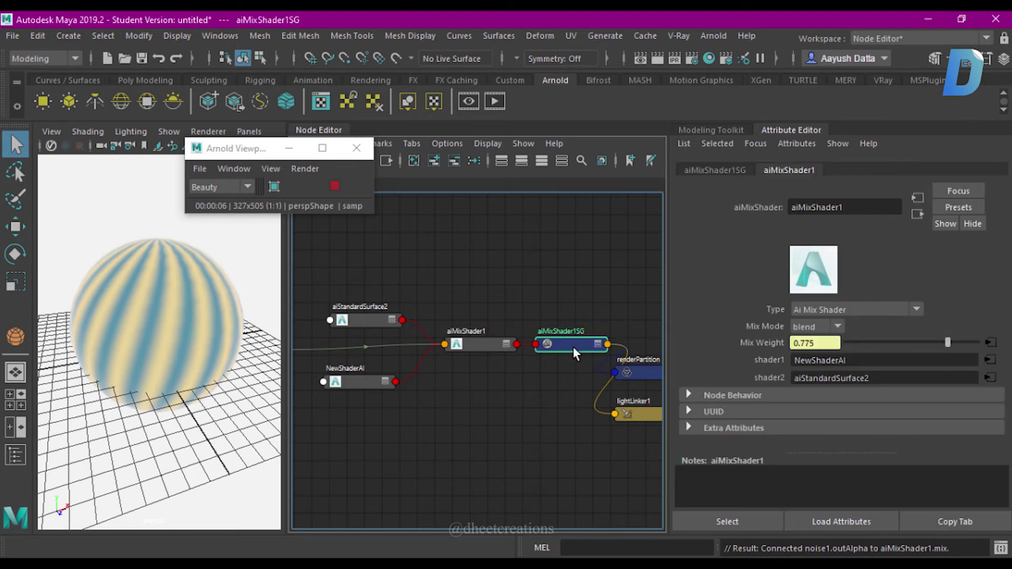
{"action": "left_click", "coordinate": [511, 278]}
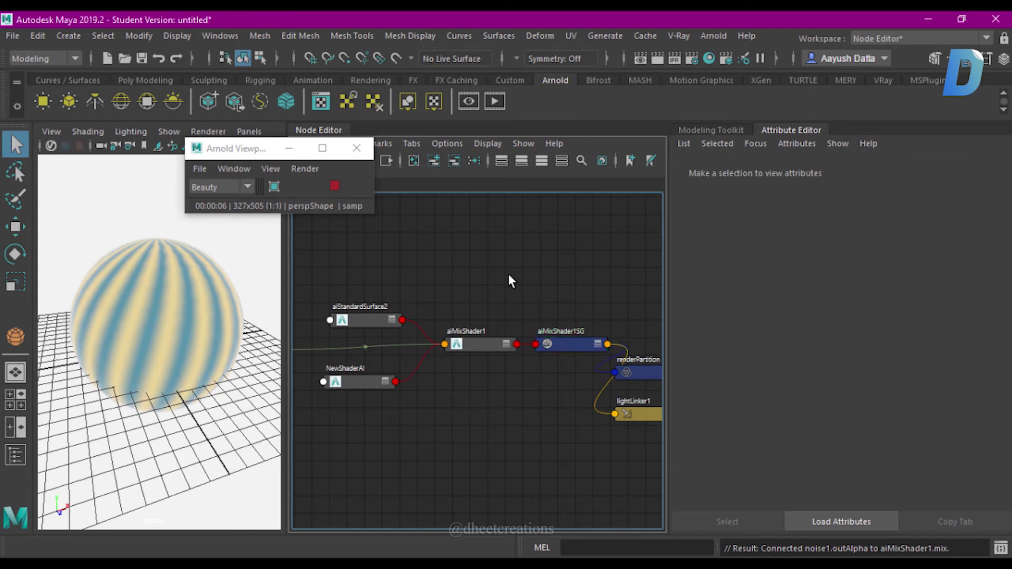
{"action": "key", "text": "Tab"}
{"action": "type", "text": "aimi"}
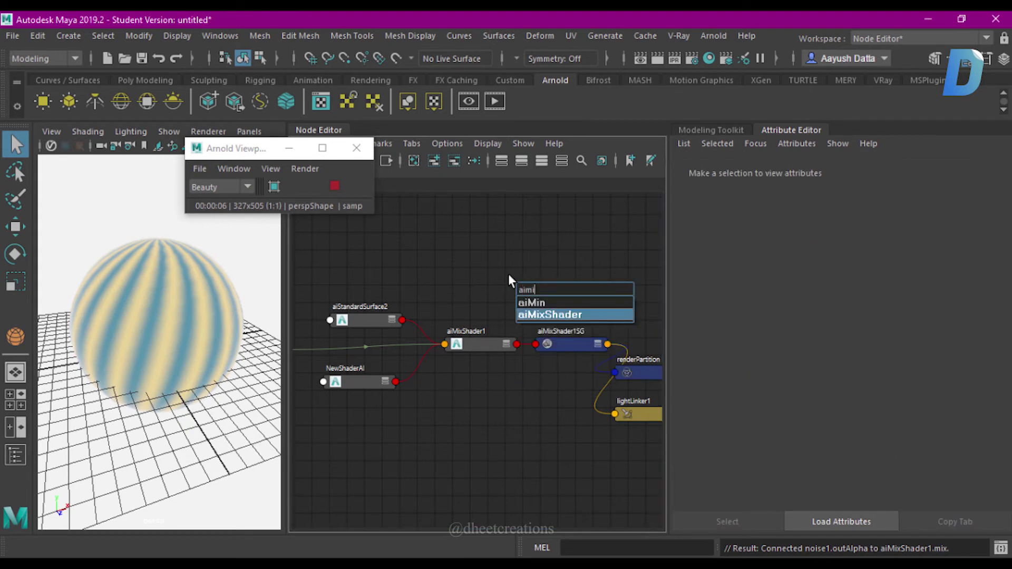
{"action": "key", "text": "Return"}
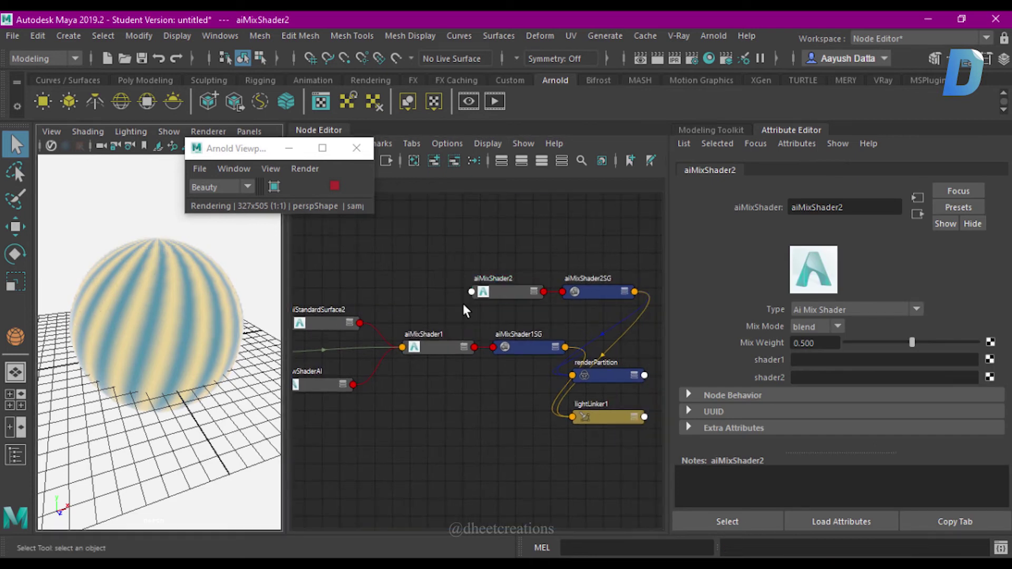
{"action": "right_click_drag", "start_coordinate": [479, 289], "coordinate": [509, 245]}
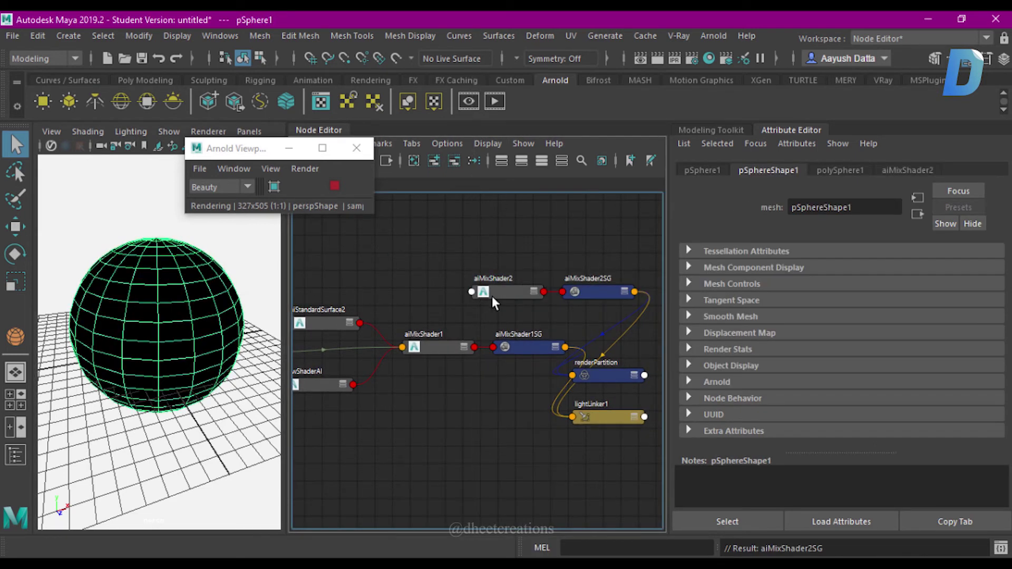
Step: Delete aiMixShader1SG and plug aiMixShader1 into aiMixShader2's shader1 input
{"action": "left_click", "coordinate": [511, 346]}
{"action": "key", "text": "Delete"}
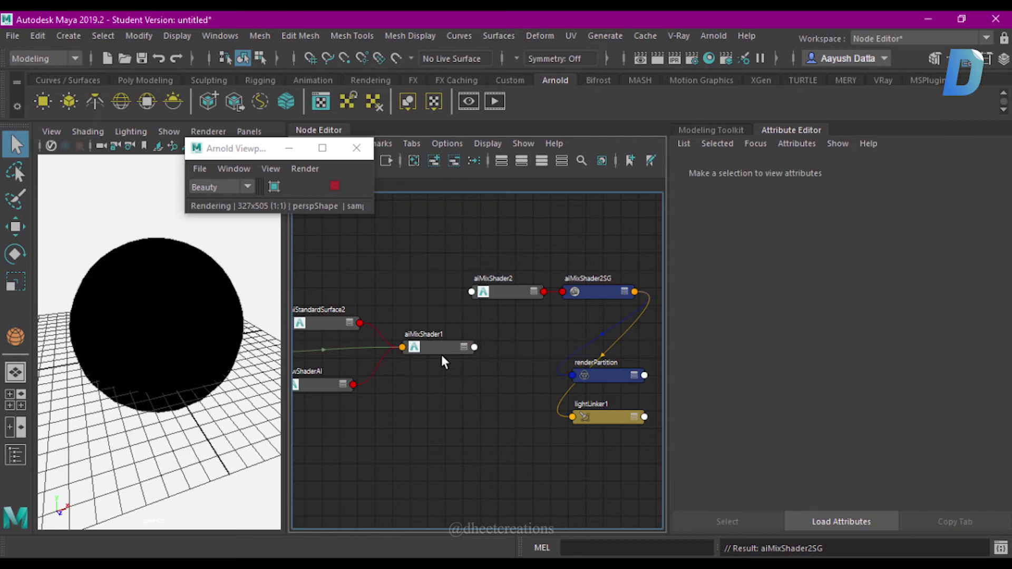
{"action": "left_click", "coordinate": [500, 291]}
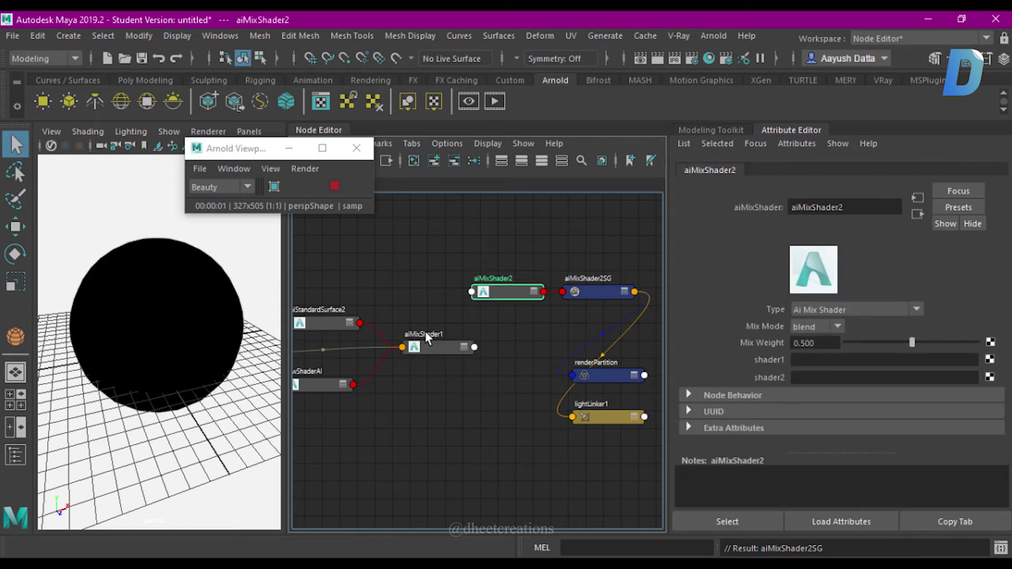
{"action": "middle_click_drag", "start_coordinate": [803, 318], "coordinate": [764, 359]}
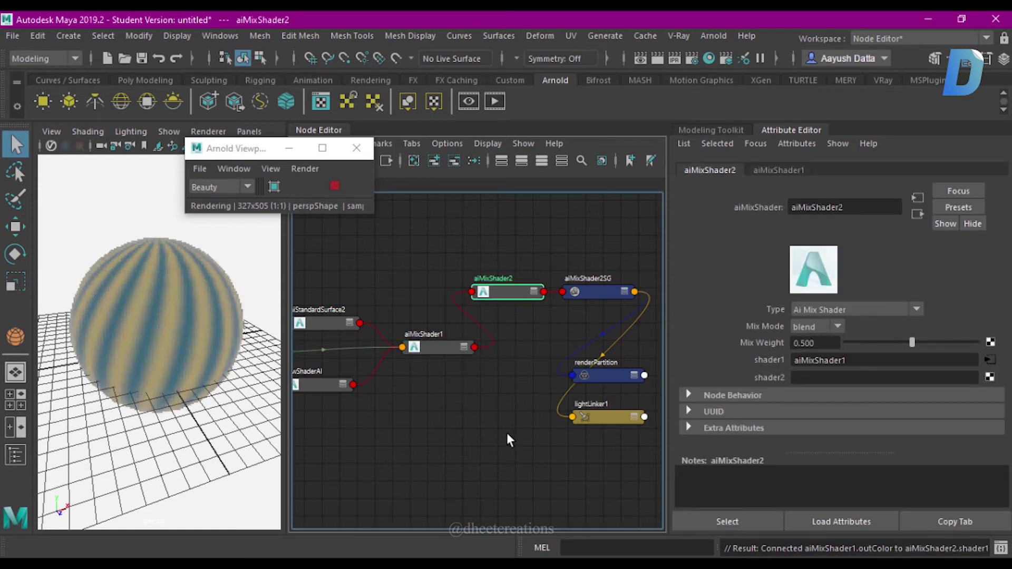
{"action": "left_click", "coordinate": [470, 405]}
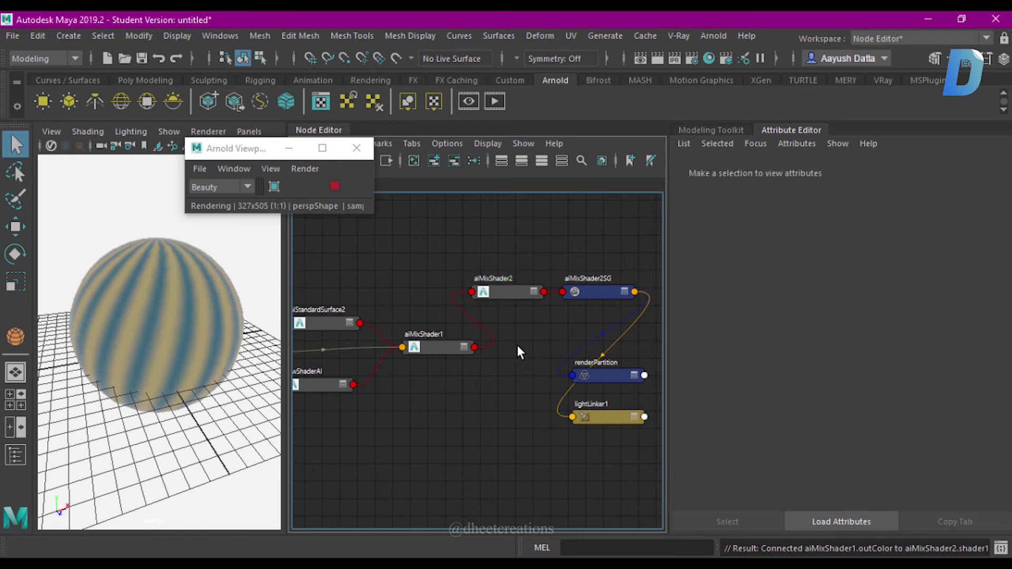
{"action": "left_click_drag", "start_coordinate": [423, 347], "coordinate": [407, 341]}
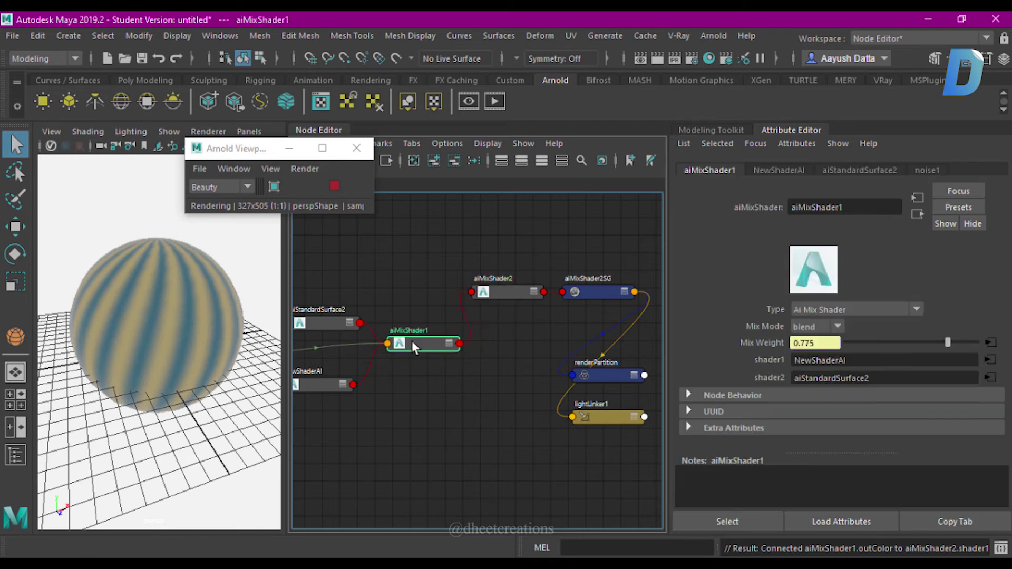
{"action": "left_click", "coordinate": [504, 289]}
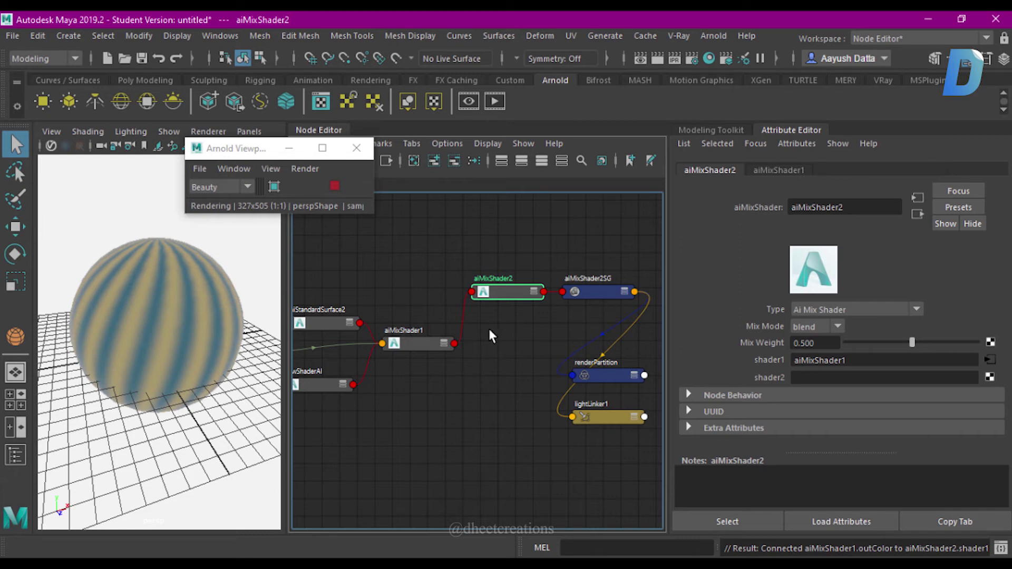
Step: Create a File texture node feeding aiMixShader2's shader2 input
{"action": "left_click", "coordinate": [990, 377]}
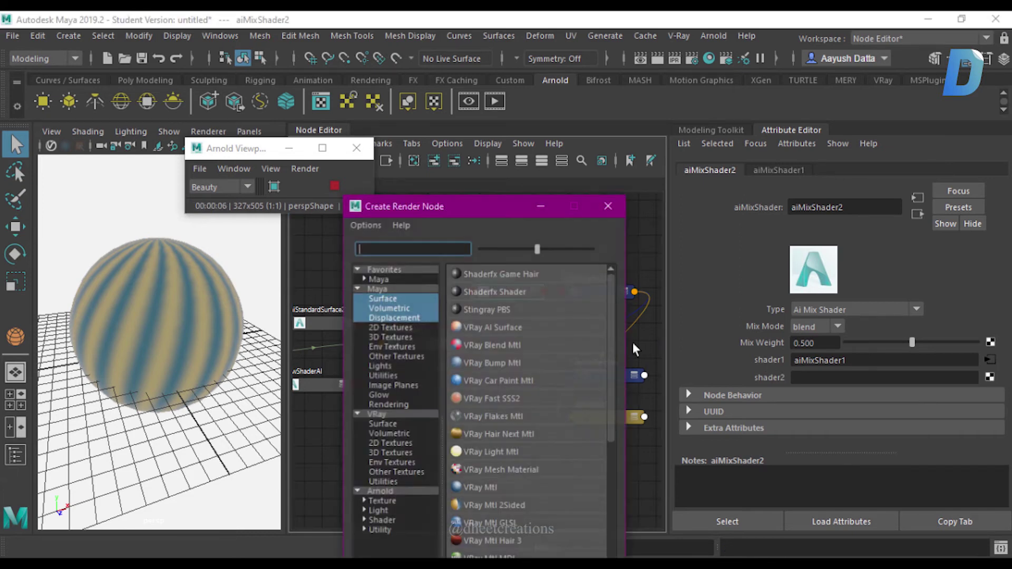
{"action": "type", "text": "f"}
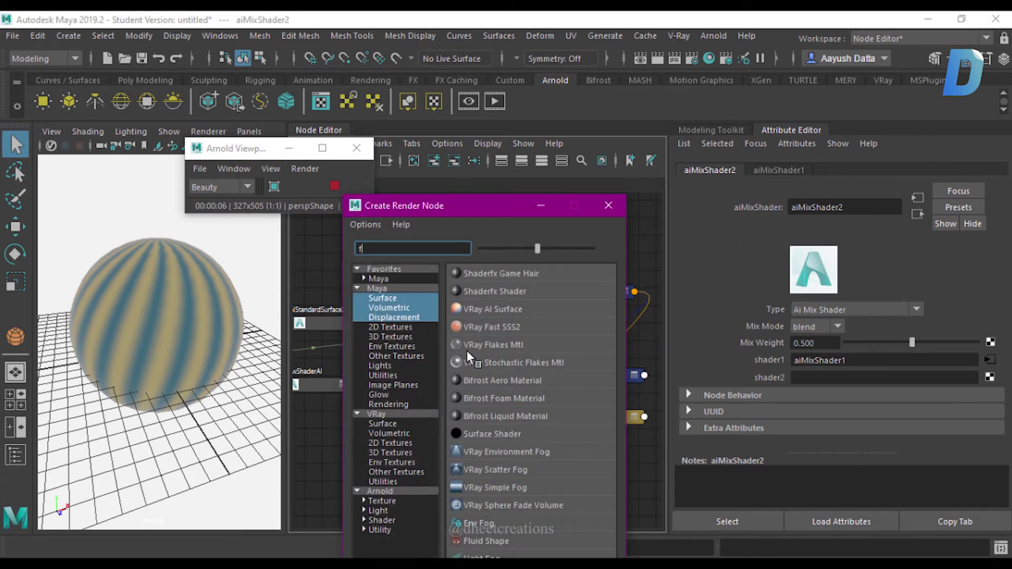
{"action": "type", "text": "i"}
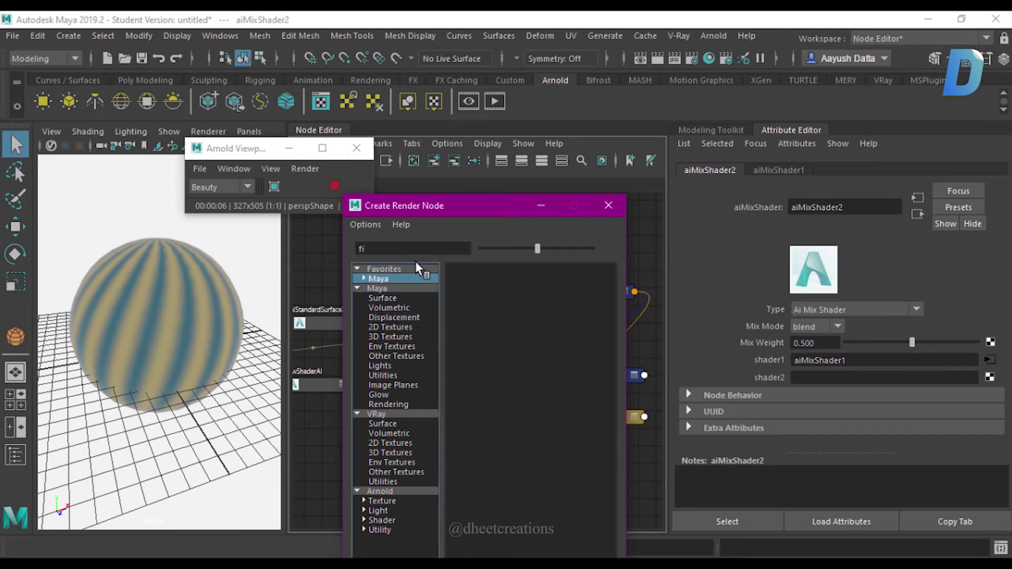
{"action": "left_click", "coordinate": [397, 287]}
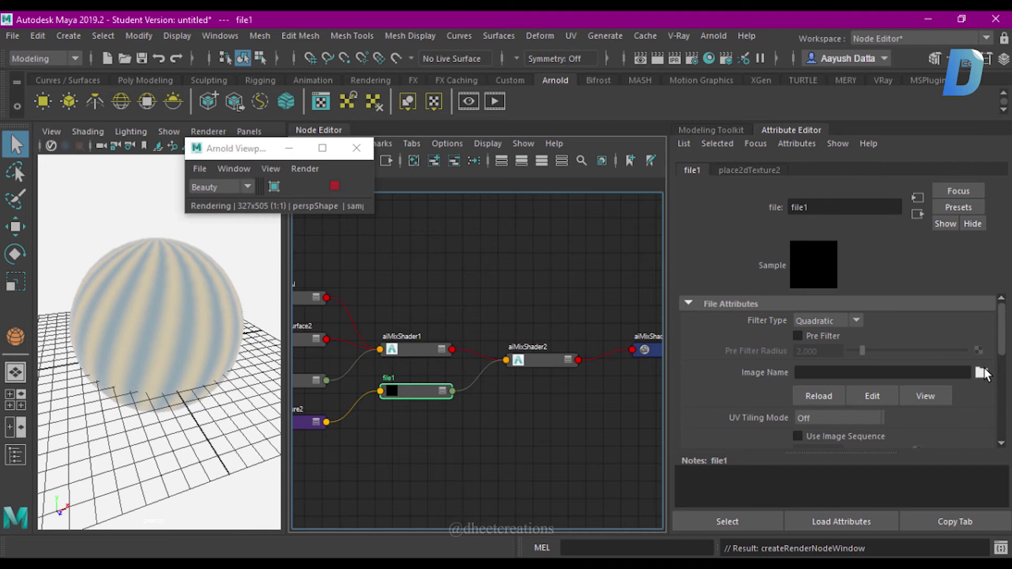
Step: Browse for file1's image, going up to the green tea project folder, then Desktop
{"action": "left_click", "coordinate": [984, 367]}
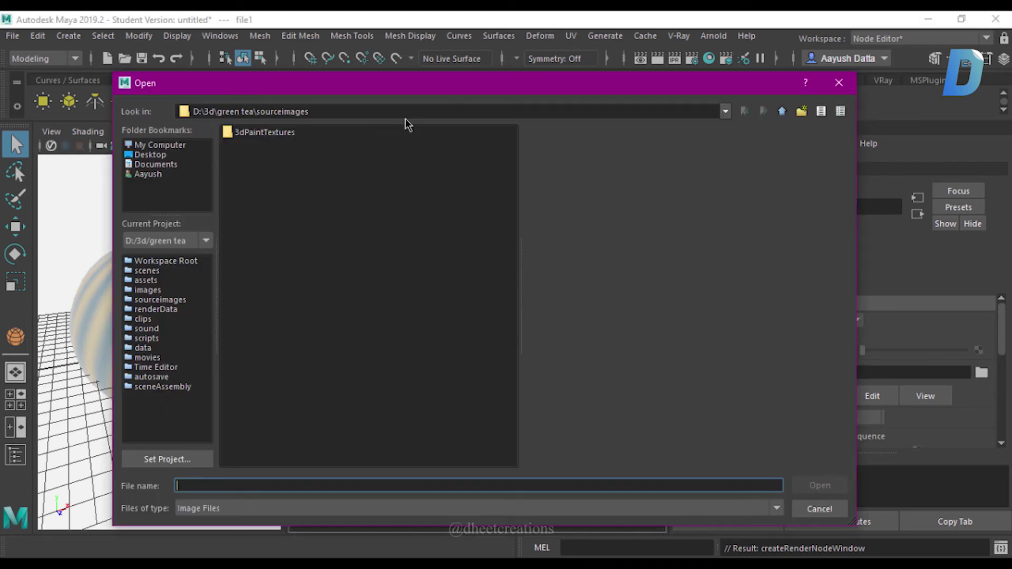
{"action": "left_click", "coordinate": [780, 111]}
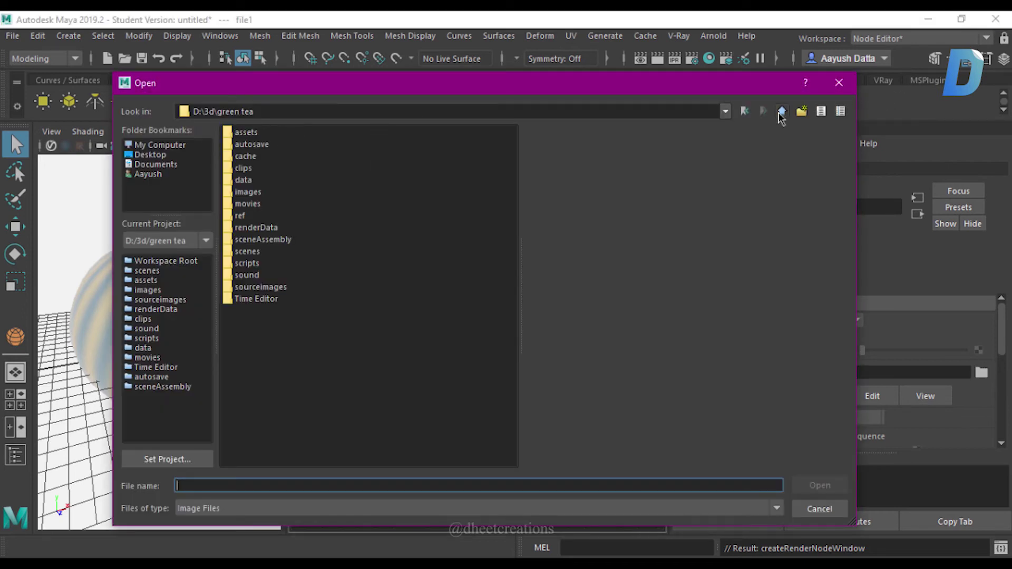
{"action": "left_click", "coordinate": [150, 155]}
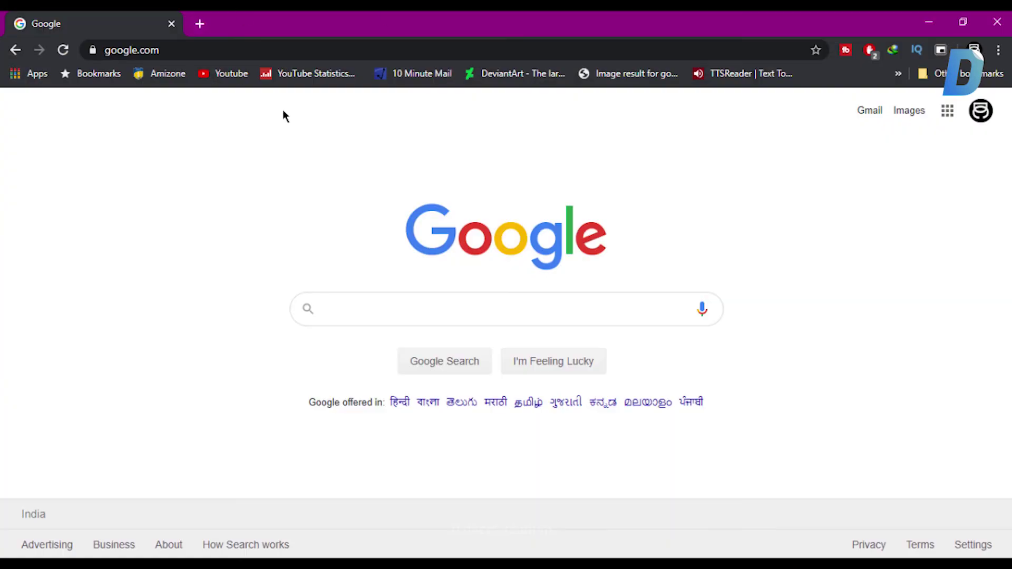
Step: Search Google Images for 'smudges texture alpha'
{"action": "type", "text": "t"}
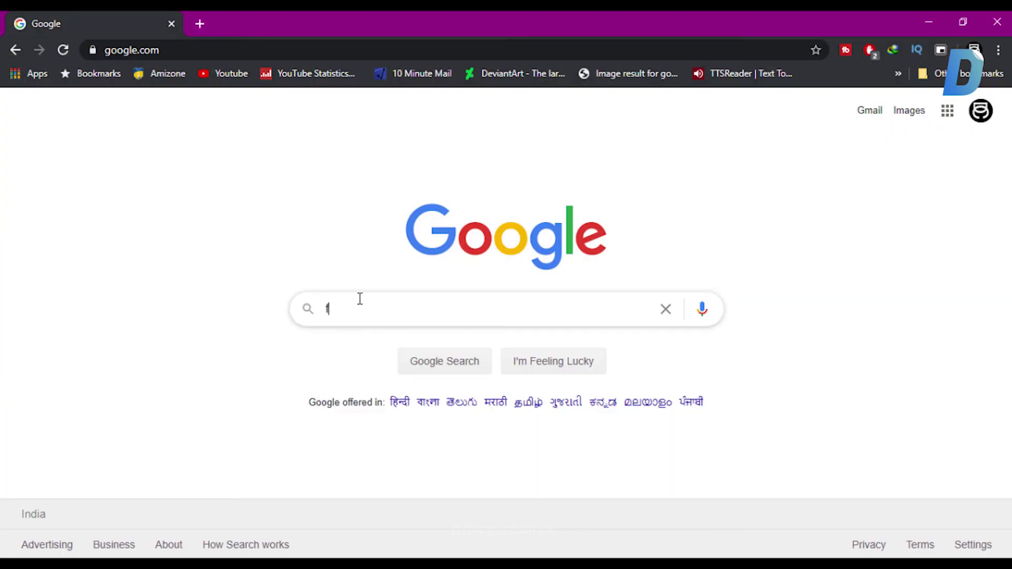
{"action": "key", "text": "BackSpace"}
{"action": "type", "text": "smudges texture "}
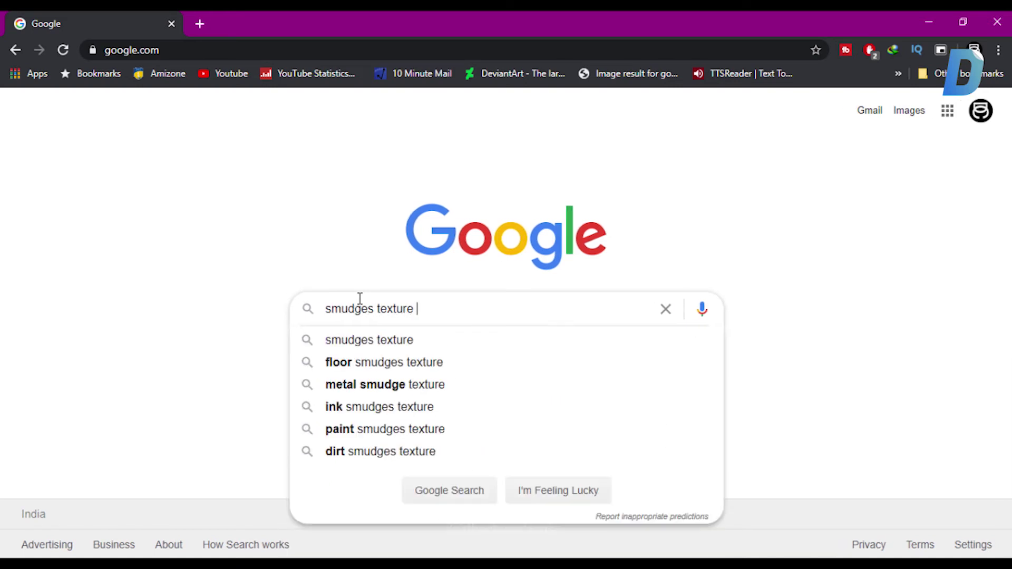
{"action": "type", "text": "alpha"}
{"action": "key", "text": "Return"}
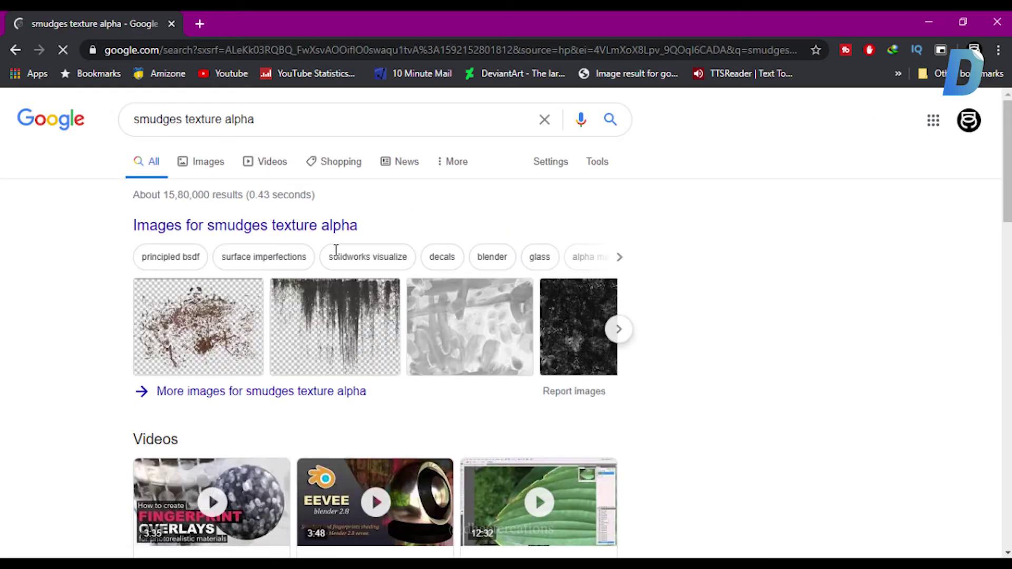
{"action": "left_click", "coordinate": [199, 168]}
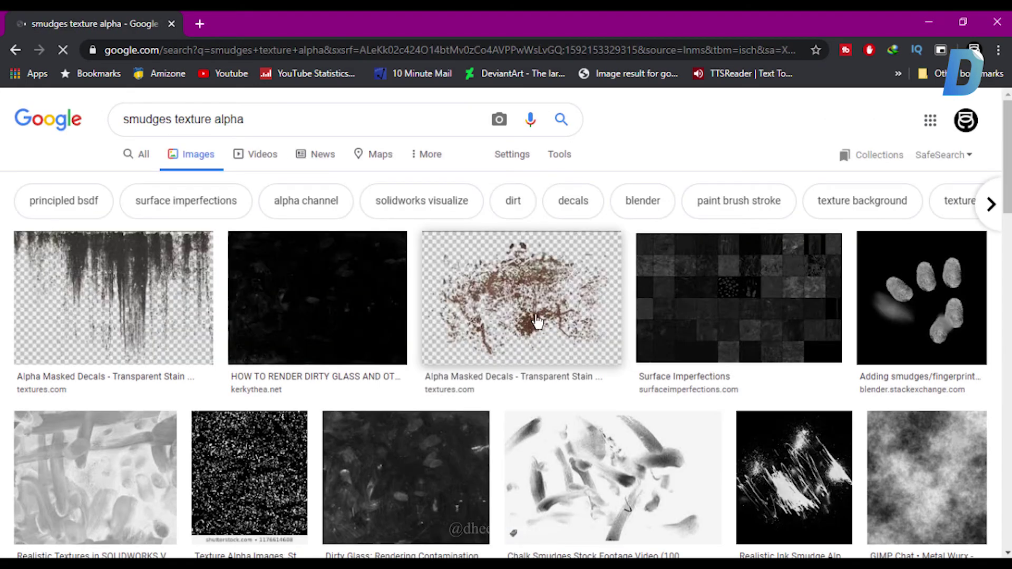
{"action": "scroll", "coordinate": [657, 428], "scroll_direction": "down", "scroll_amount": 5}
Step: Preview several smudge images, ending on the Fingerspoo smudge image
{"action": "left_click", "coordinate": [397, 284]}
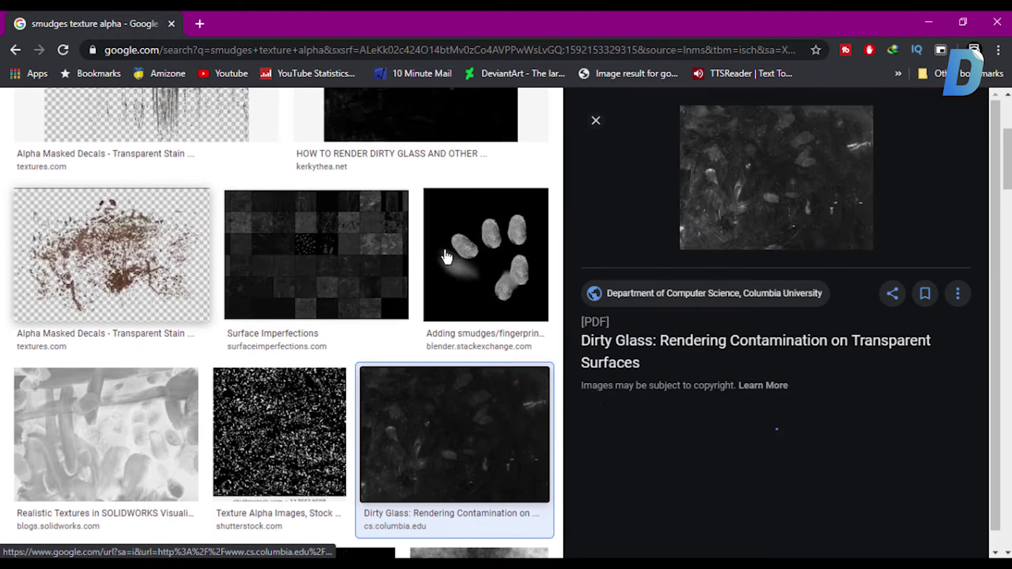
{"action": "scroll", "coordinate": [788, 219], "scroll_direction": "down", "scroll_amount": 5}
{"action": "left_click", "coordinate": [779, 274]}
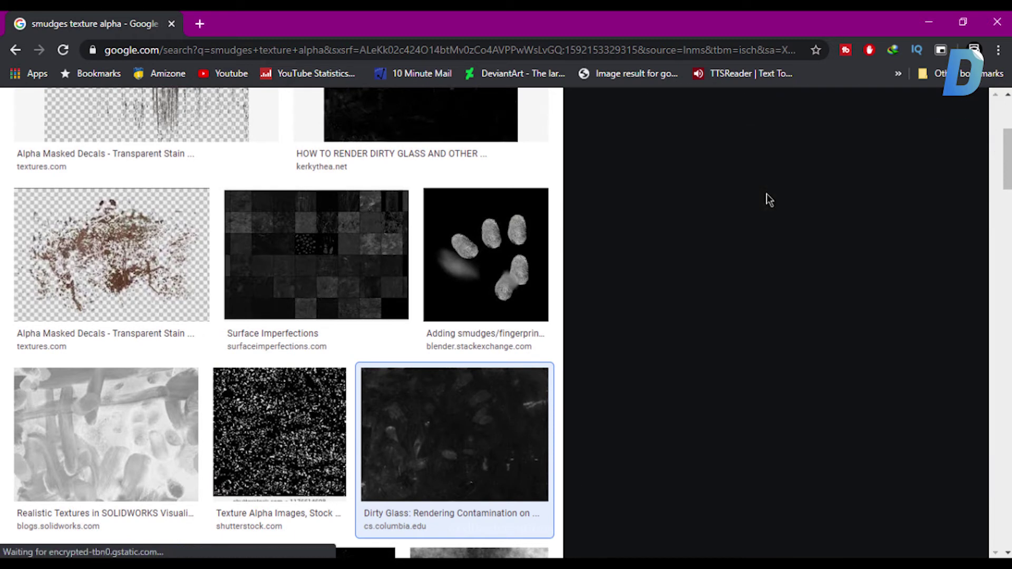
{"action": "scroll", "coordinate": [764, 369], "scroll_direction": "down", "scroll_amount": 3}
{"action": "left_click", "coordinate": [785, 330]}
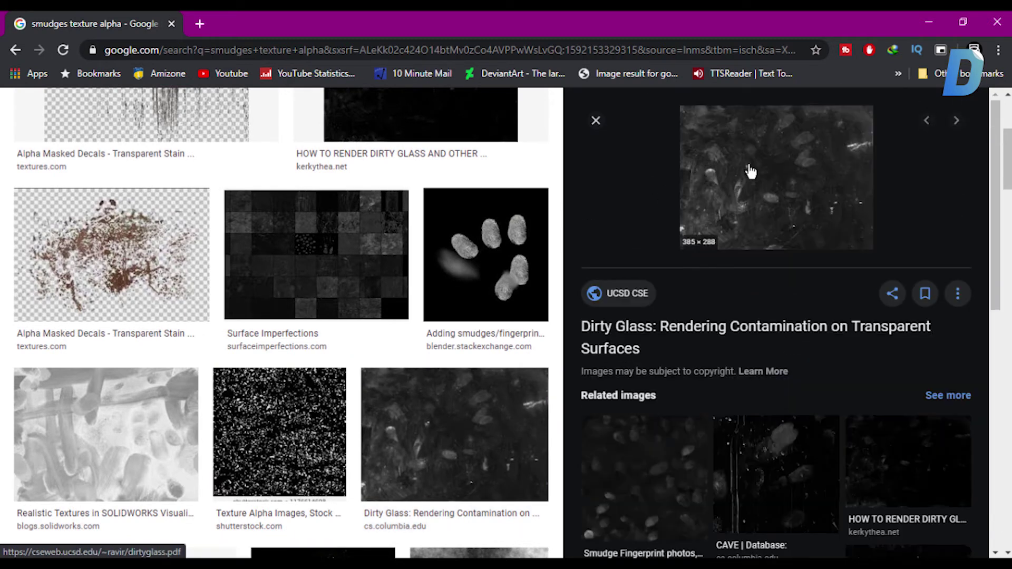
{"action": "left_click", "coordinate": [674, 469]}
{"action": "left_click", "coordinate": [884, 499]}
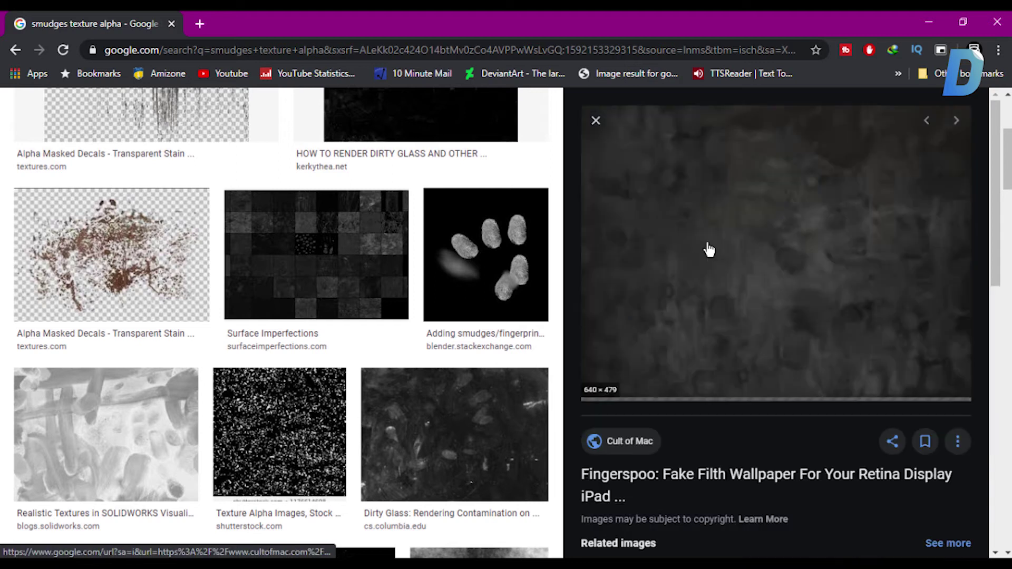
Step: Save the Fingerspoo image to the Desktop as fingerspoo.jpeg
{"action": "right_click", "coordinate": [785, 356]}
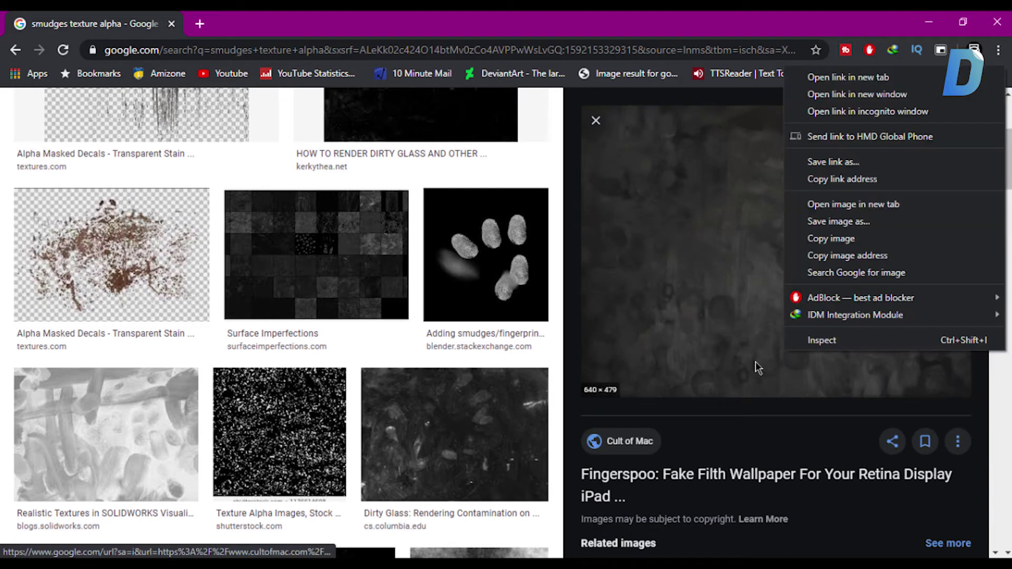
{"action": "left_click", "coordinate": [831, 238]}
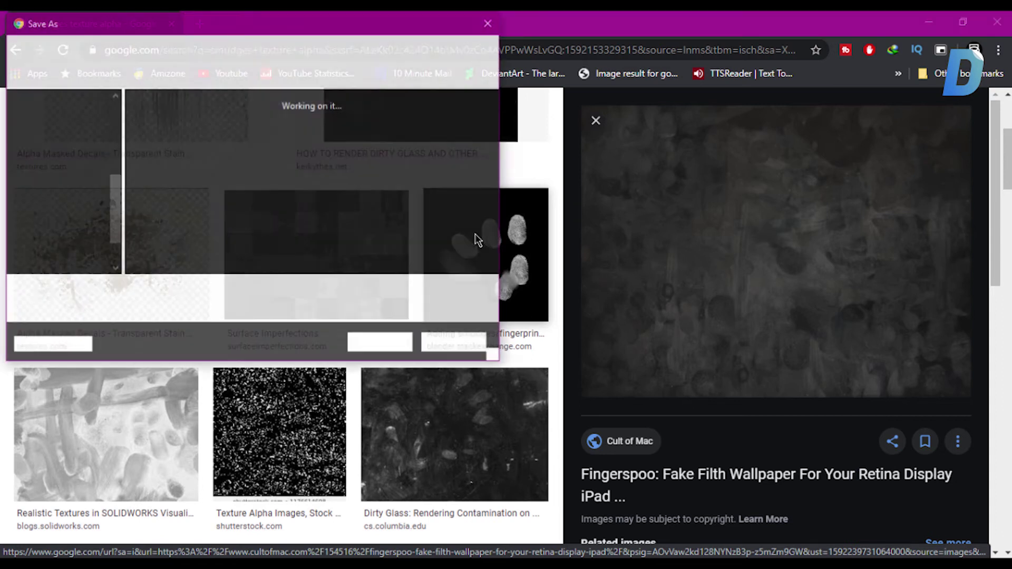
{"action": "left_click", "coordinate": [100, 141]}
{"action": "left_click", "coordinate": [380, 342]}
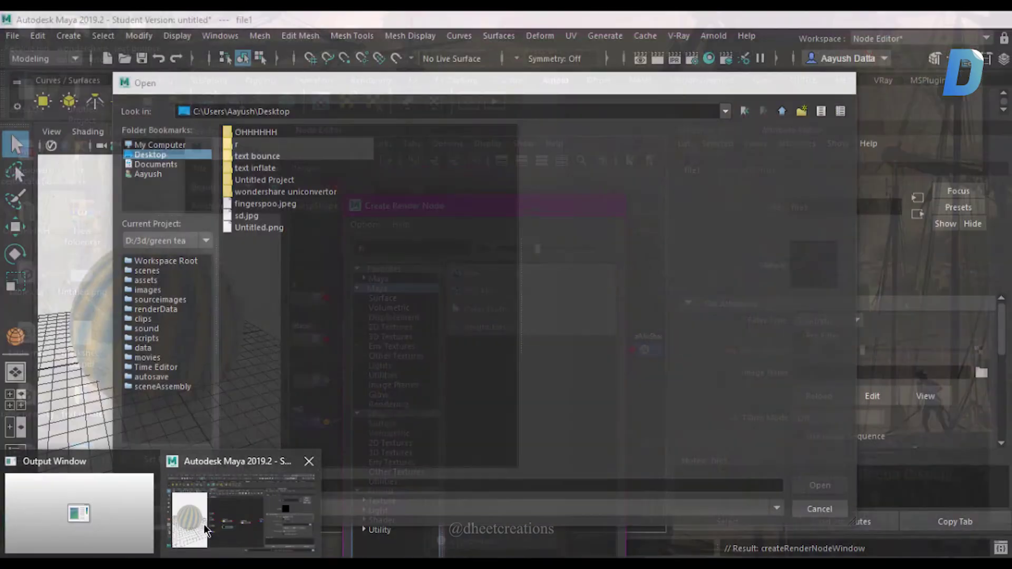
Step: Load fingerspoo.jpeg from the Desktop into the file1 node
{"action": "left_click", "coordinate": [206, 530]}
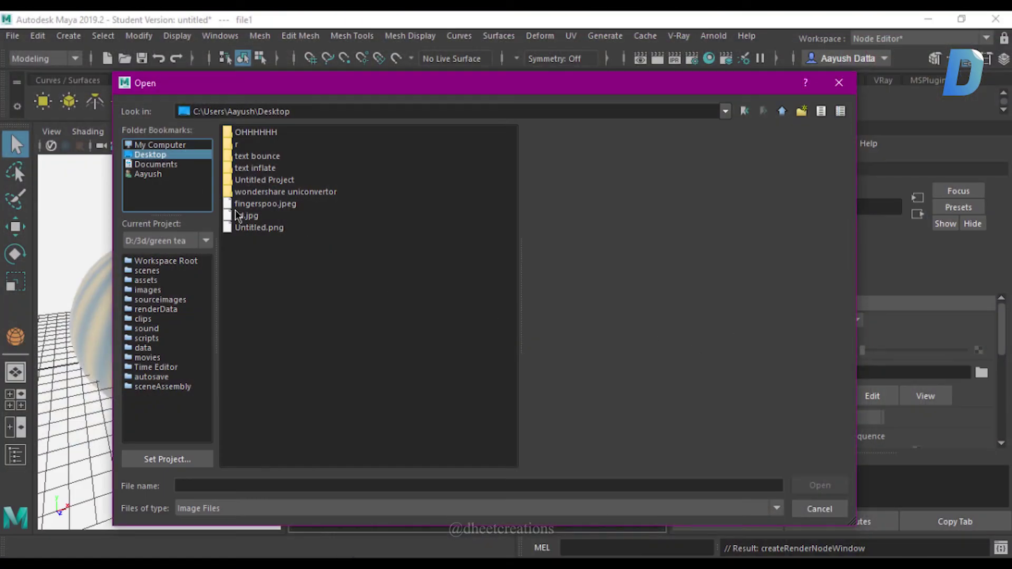
{"action": "left_click", "coordinate": [255, 227]}
{"action": "left_click", "coordinate": [282, 206]}
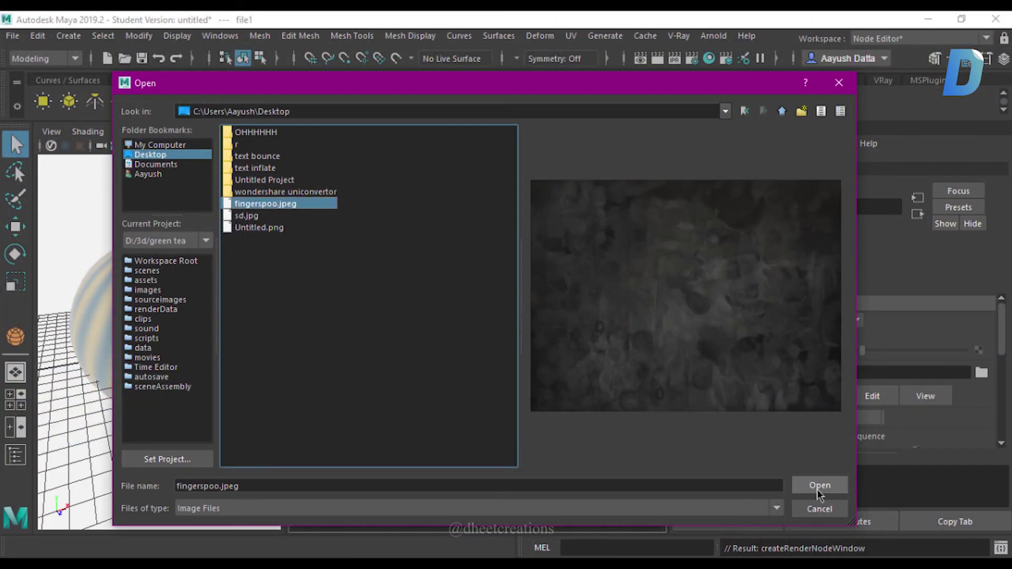
{"action": "left_click", "coordinate": [818, 487]}
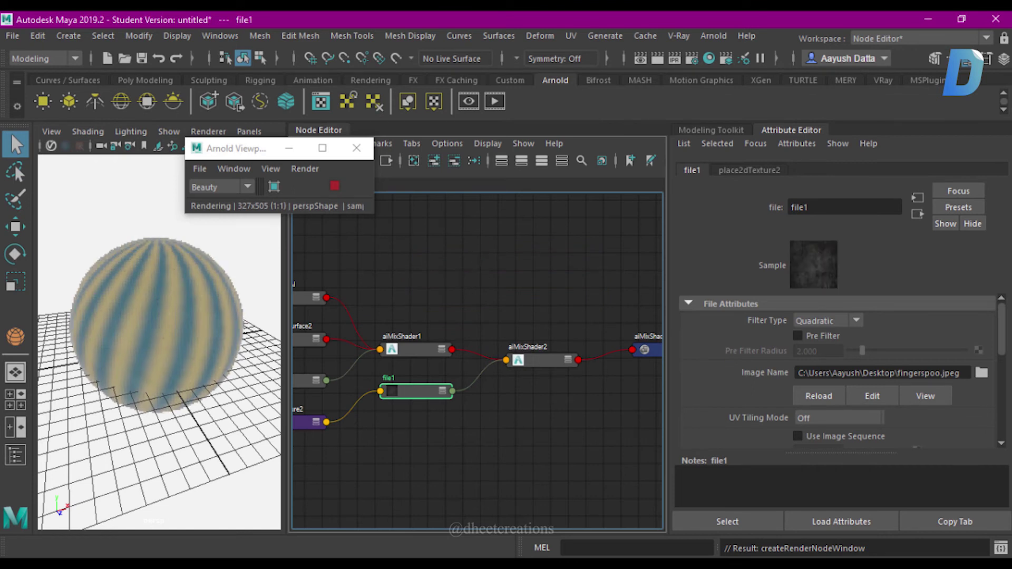
Step: Set file1's Color Space to Raw and deselect the node
{"action": "scroll", "coordinate": [865, 408], "scroll_direction": "down", "scroll_amount": 3}
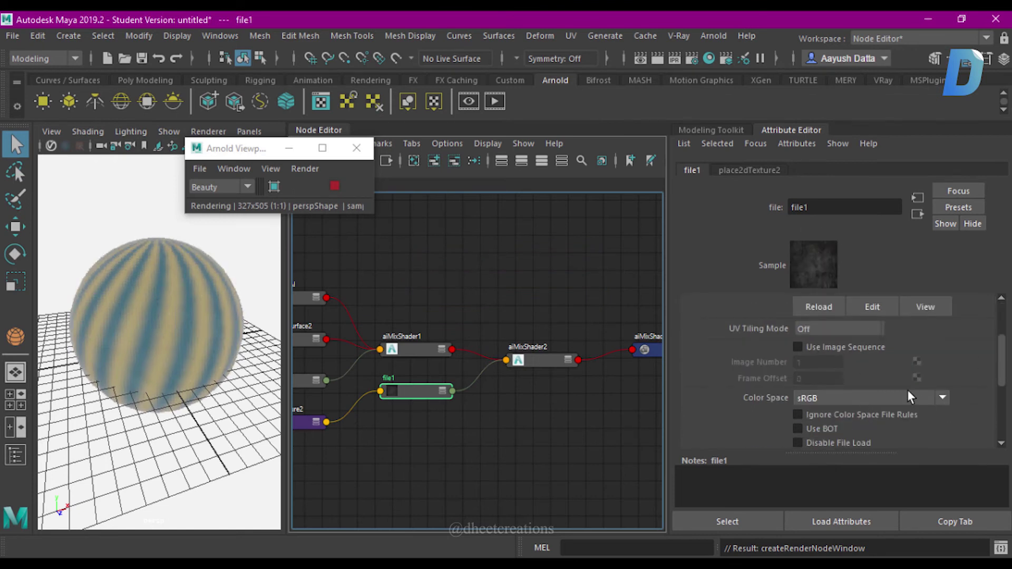
{"action": "left_click", "coordinate": [870, 399]}
{"action": "left_click", "coordinate": [836, 412]}
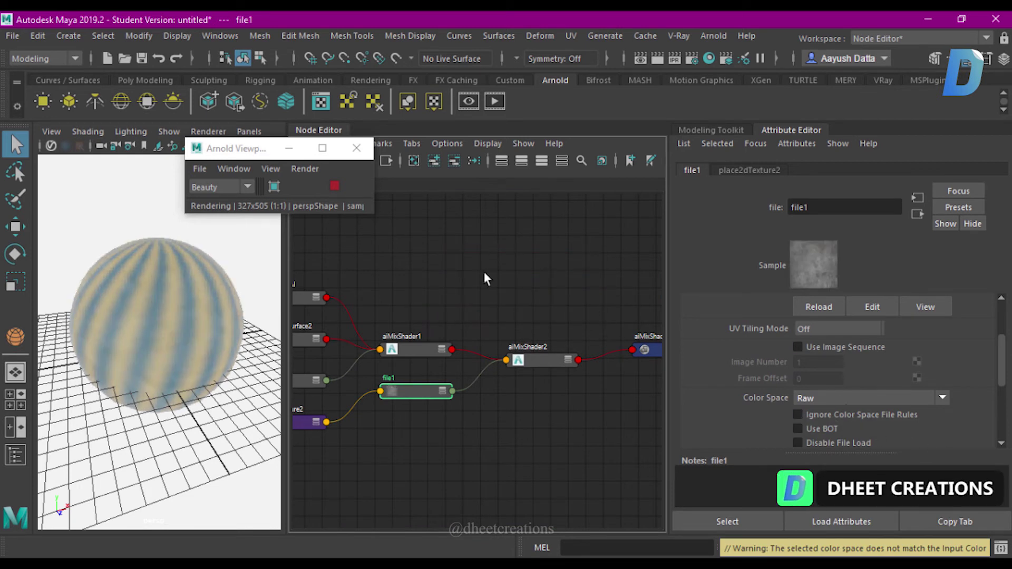
{"action": "left_click", "coordinate": [481, 273]}
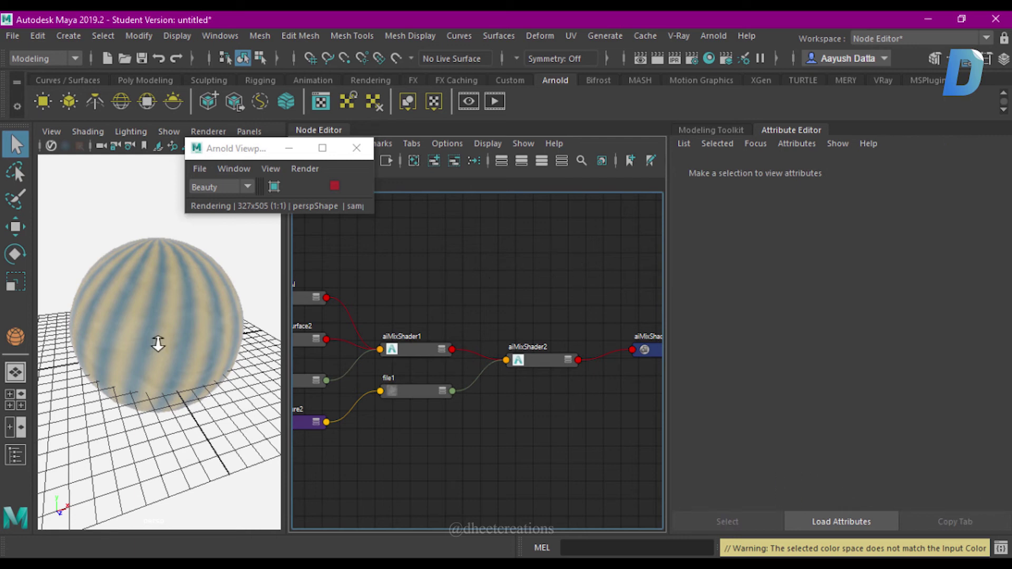
Step: Select the sphere and start the Arnold viewport render
{"action": "scroll", "coordinate": [158, 343], "scroll_direction": "up", "scroll_amount": 5}
{"action": "scroll", "coordinate": [157, 343], "scroll_direction": "down", "scroll_amount": 2}
{"action": "scroll", "coordinate": [159, 324], "scroll_direction": "down", "scroll_amount": 3}
{"action": "scroll", "coordinate": [166, 312], "scroll_direction": "up", "scroll_amount": 5}
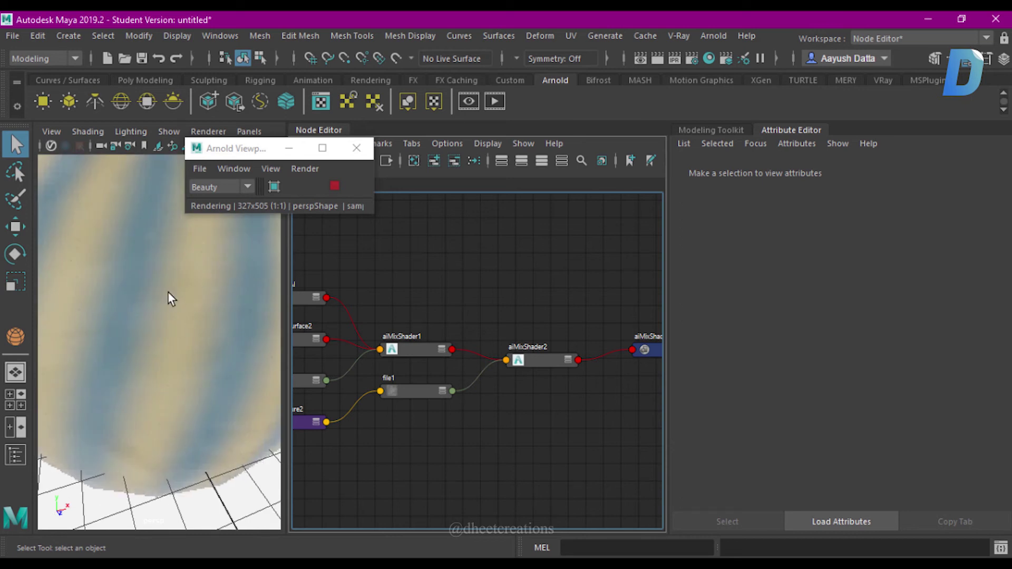
{"action": "scroll", "coordinate": [172, 375], "scroll_direction": "down", "scroll_amount": 5}
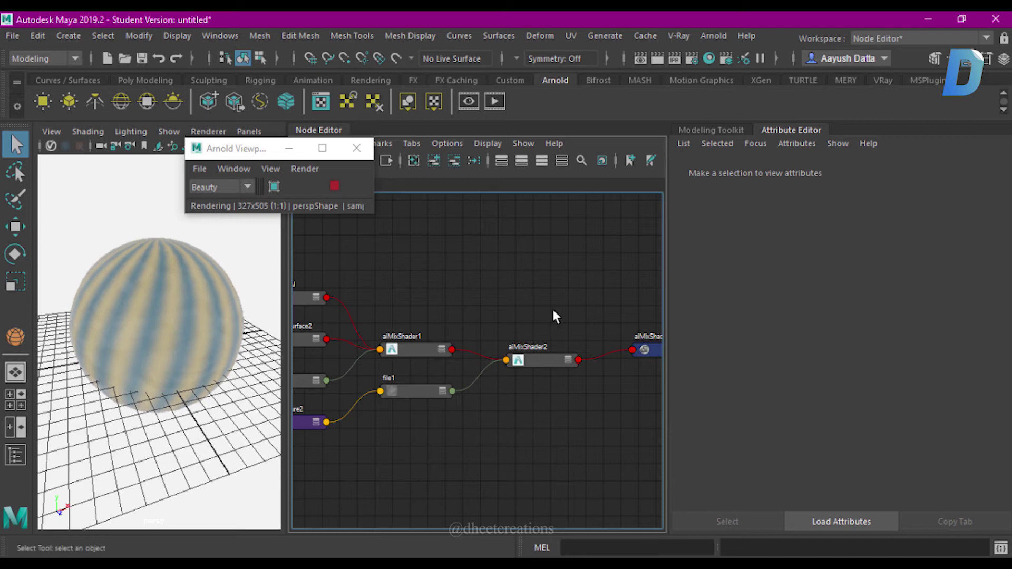
{"action": "middle_click_drag", "start_coordinate": [503, 357], "coordinate": [481, 361]}
{"action": "left_click", "coordinate": [375, 395]}
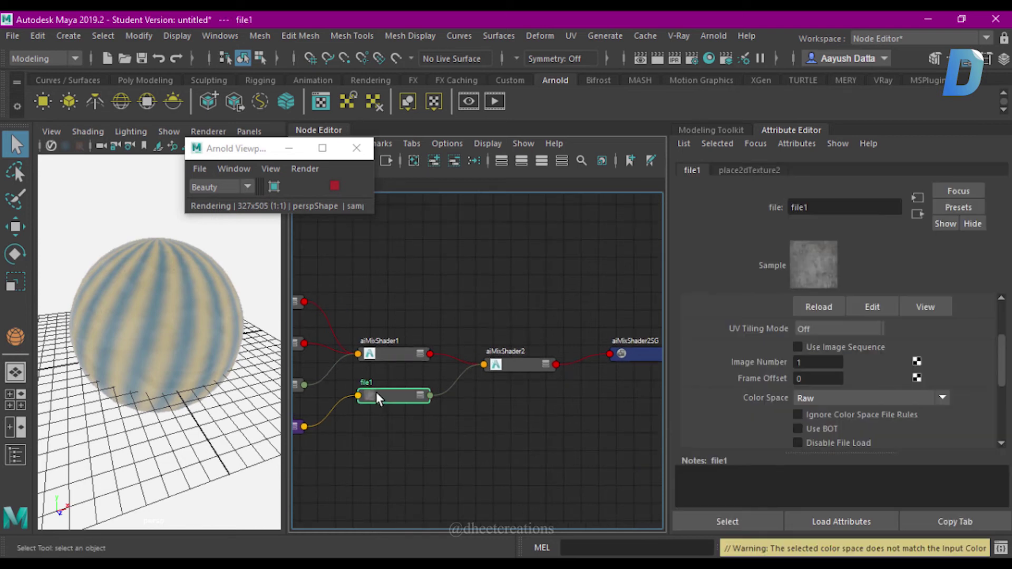
{"action": "left_click", "coordinate": [185, 309]}
{"action": "left_click", "coordinate": [334, 185]}
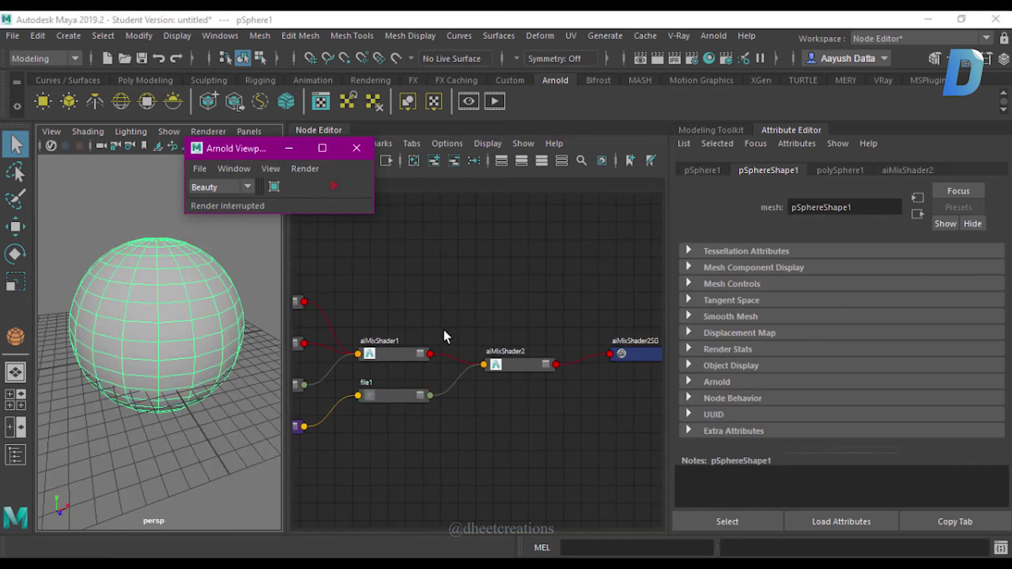
{"action": "left_click", "coordinate": [335, 185]}
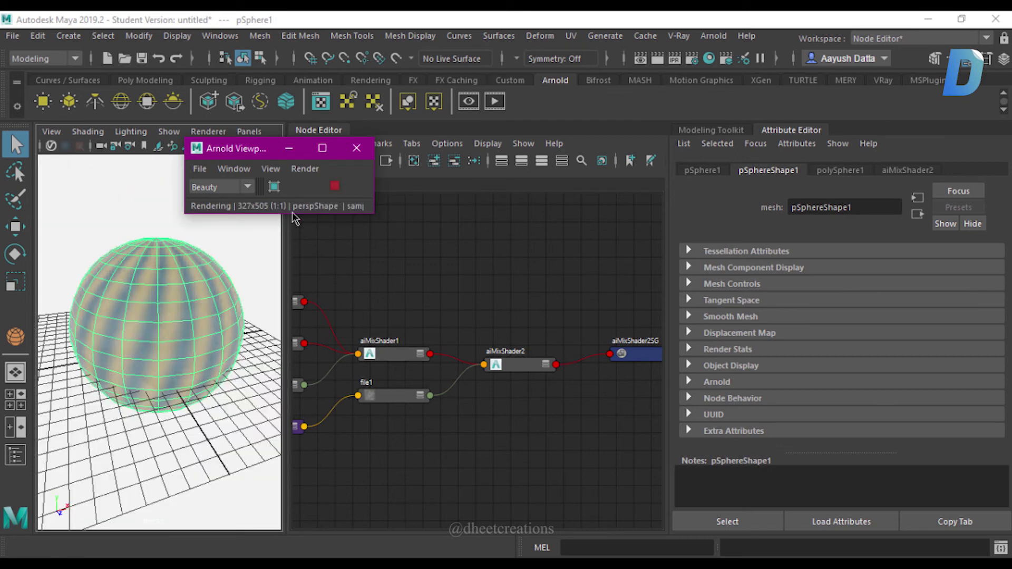
Step: Open the Arnold RenderView and resize it into view beside Maya's panels
{"action": "left_click", "coordinate": [326, 149]}
{"action": "left_click", "coordinate": [962, 19]}
{"action": "left_click", "coordinate": [461, 103]}
{"action": "double_click", "coordinate": [457, 16]}
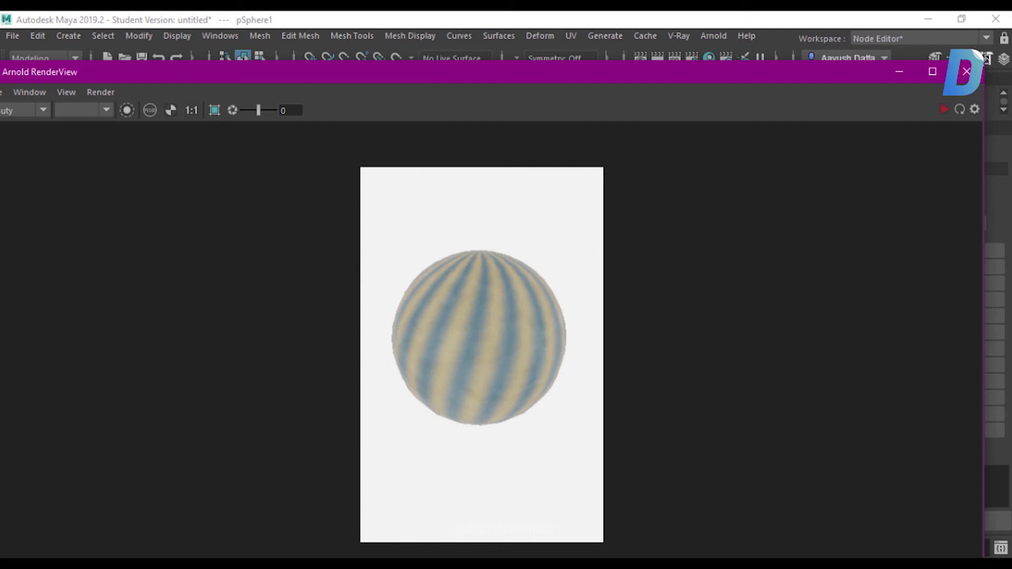
{"action": "left_click_drag", "start_coordinate": [984, 62], "coordinate": [304, 282]}
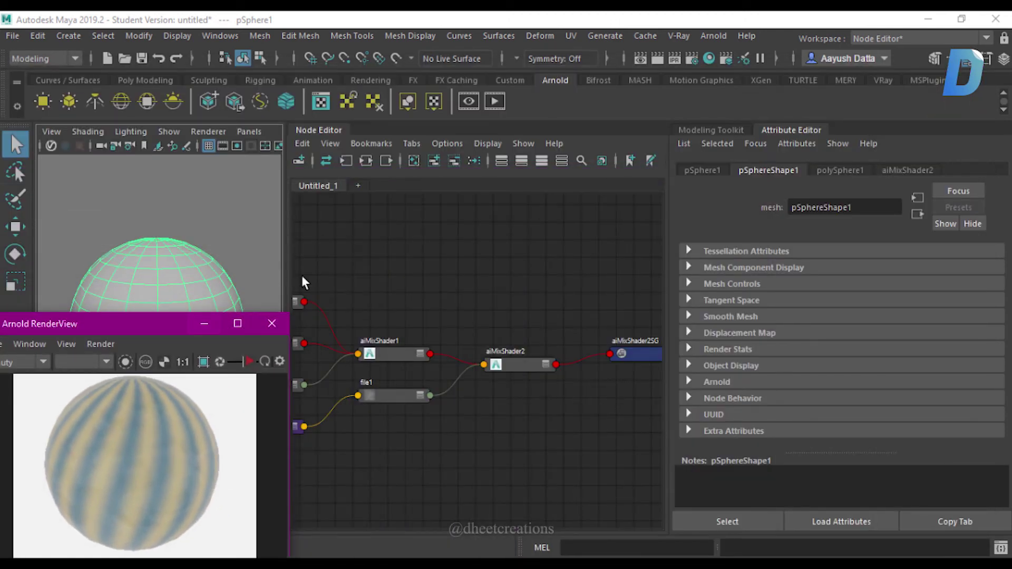
{"action": "left_click_drag", "start_coordinate": [79, 324], "coordinate": [127, 203]}
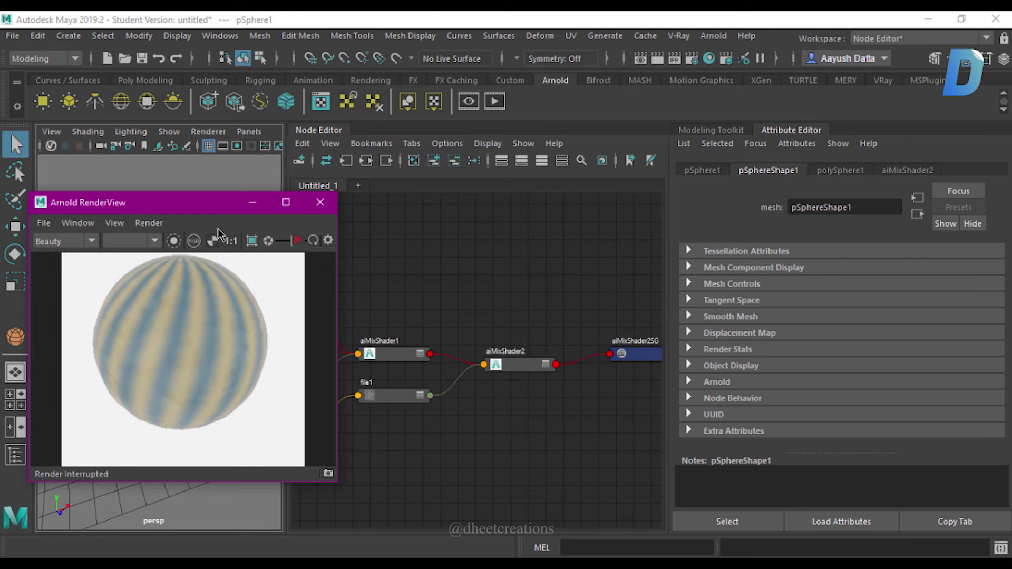
Step: Save the scene, continuing past the Student Version notice
{"action": "left_click", "coordinate": [175, 241]}
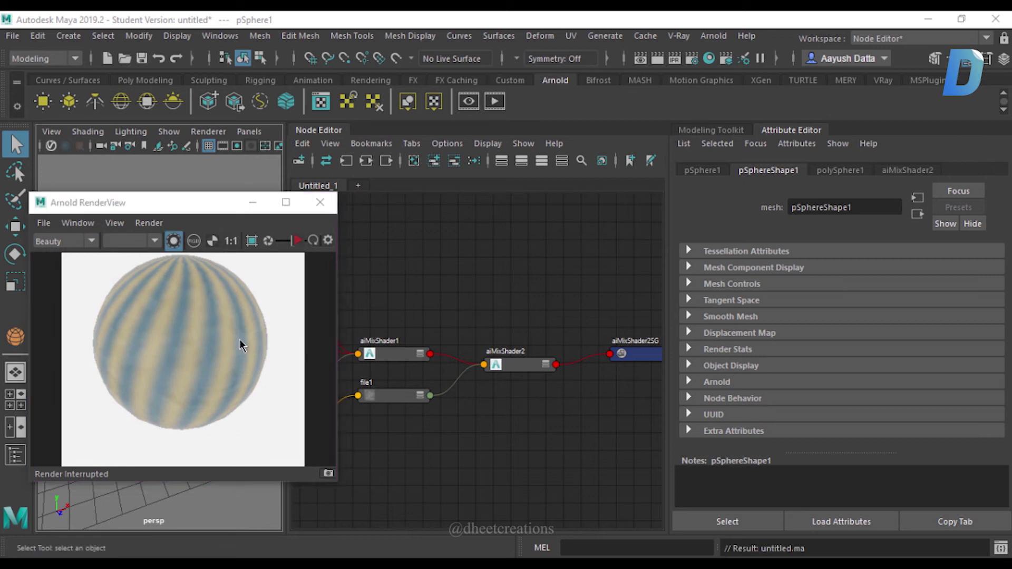
{"action": "left_click", "coordinate": [522, 305]}
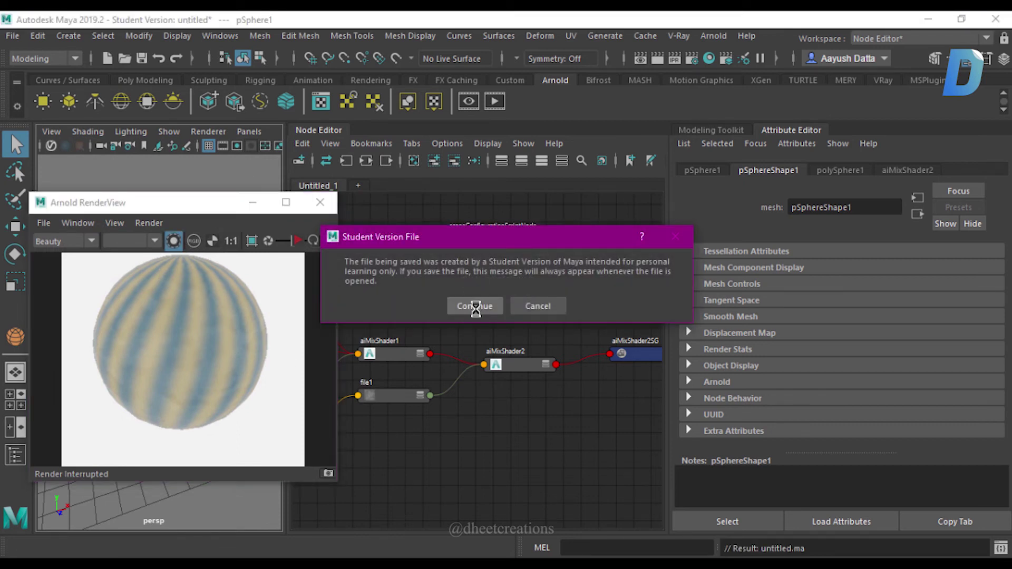
{"action": "left_click", "coordinate": [475, 307]}
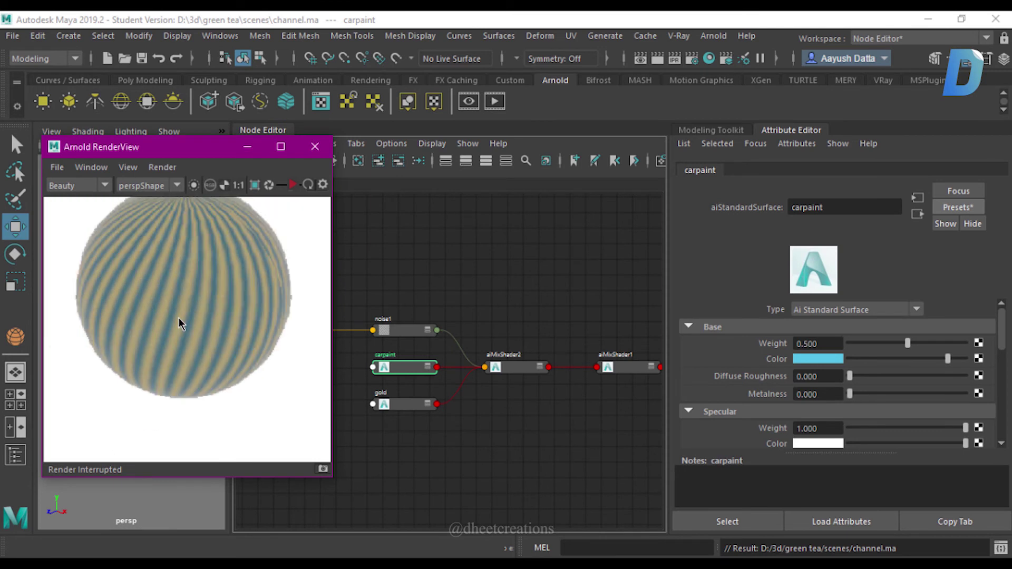
Step: Inspect noise1 and aiMixShader2, then graph aiMixShader2's output connections
{"action": "middle_click_drag", "start_coordinate": [178, 323], "coordinate": [167, 350]}
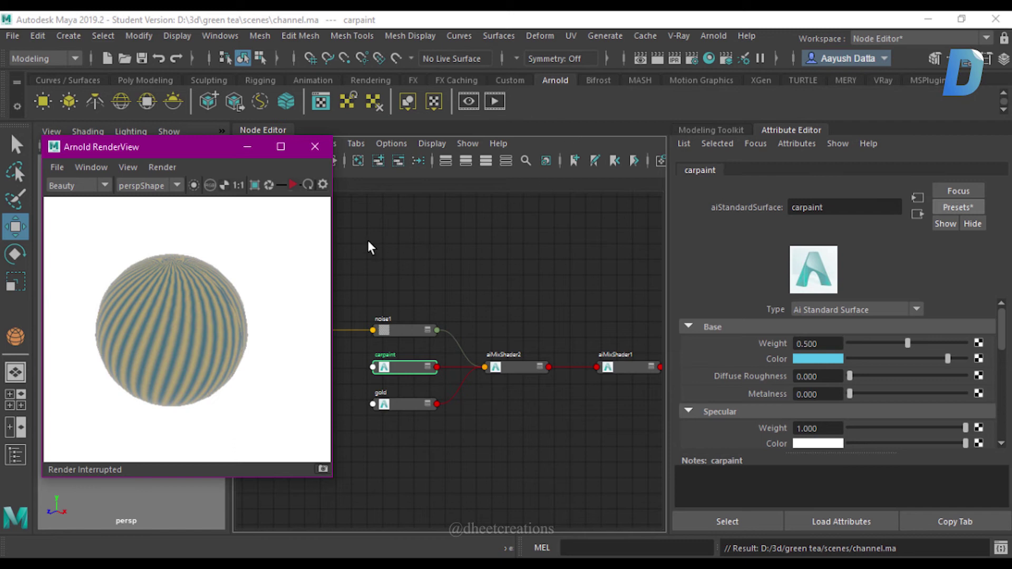
{"action": "scroll", "coordinate": [517, 330], "scroll_direction": "up", "scroll_amount": 2}
{"action": "left_click", "coordinate": [501, 379]}
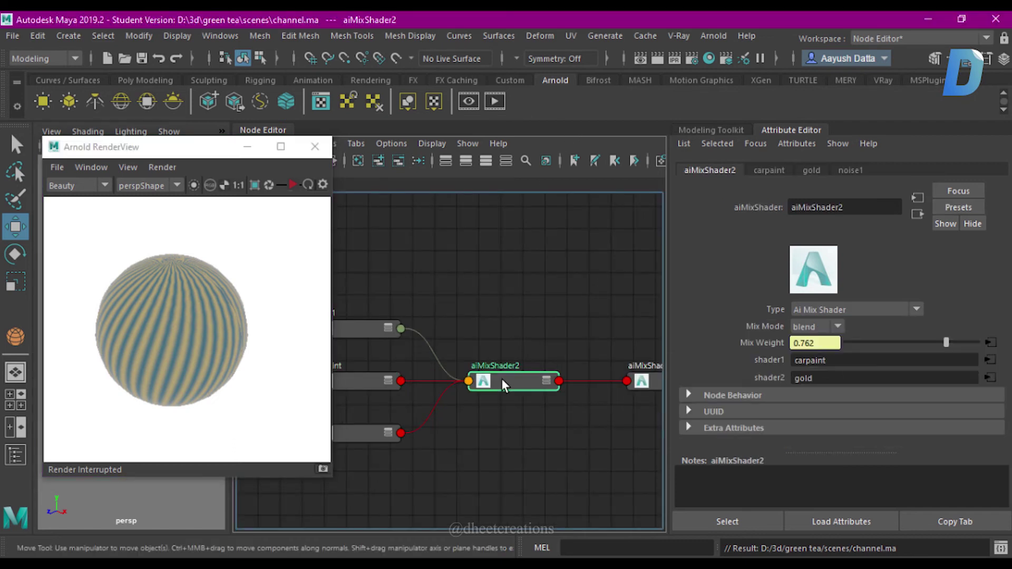
{"action": "middle_click_drag", "start_coordinate": [517, 327], "coordinate": [594, 287], "text": "alt"}
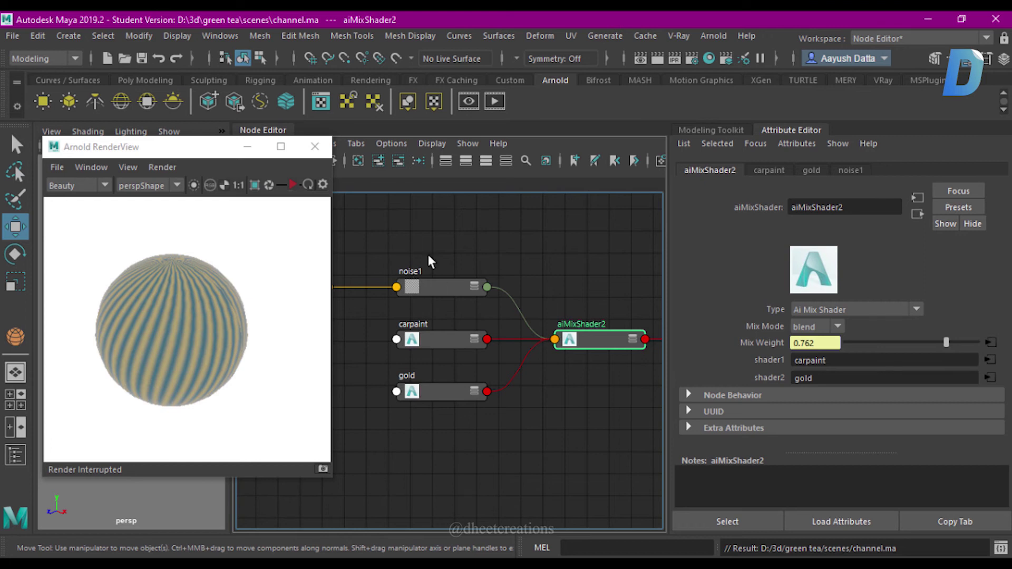
{"action": "left_click", "coordinate": [416, 285]}
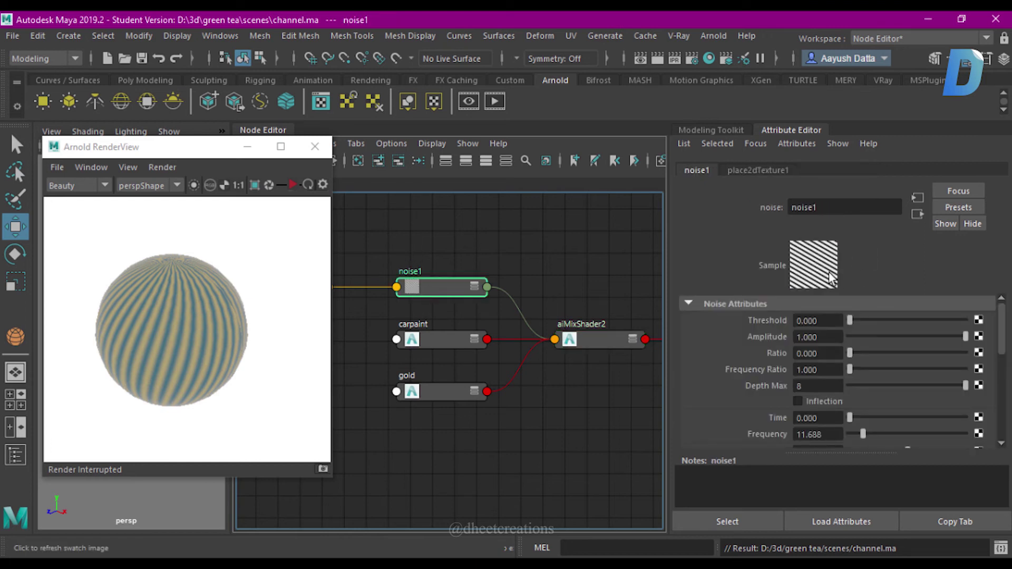
{"action": "left_click", "coordinate": [595, 340]}
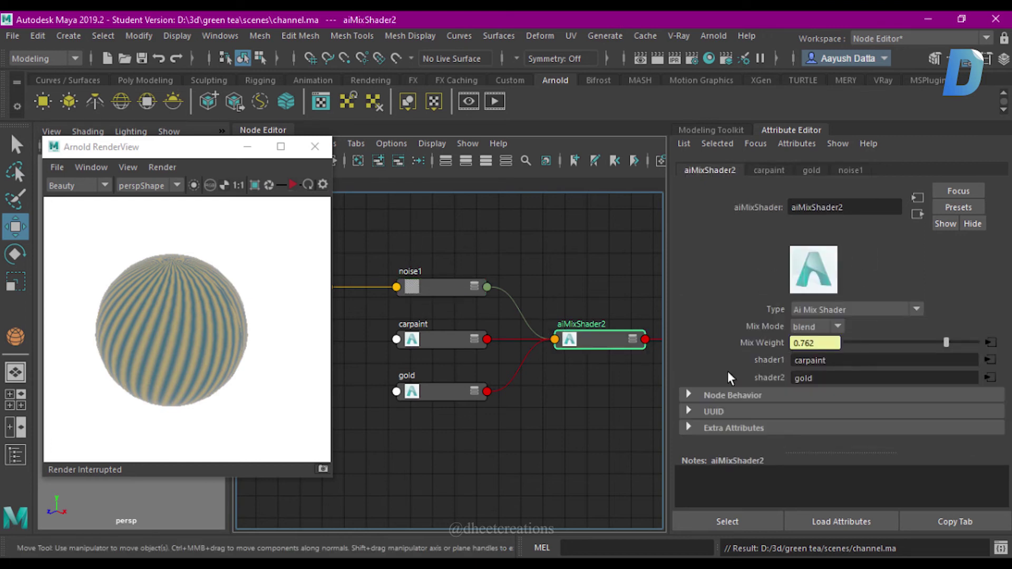
{"action": "key", "text": "3"}
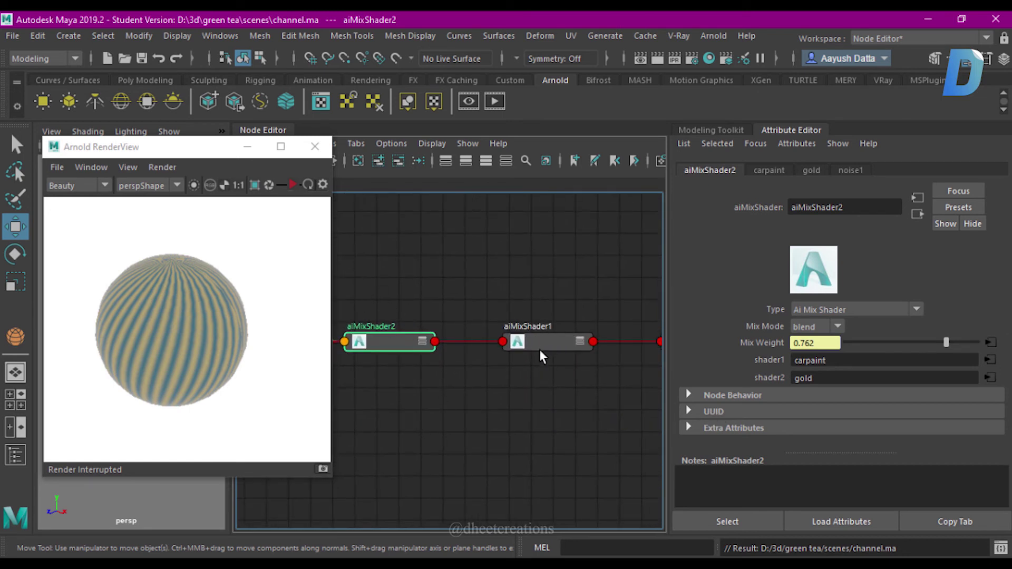
Step: Create a File texture node feeding aiMixShader1's second shader input
{"action": "key", "text": "a"}
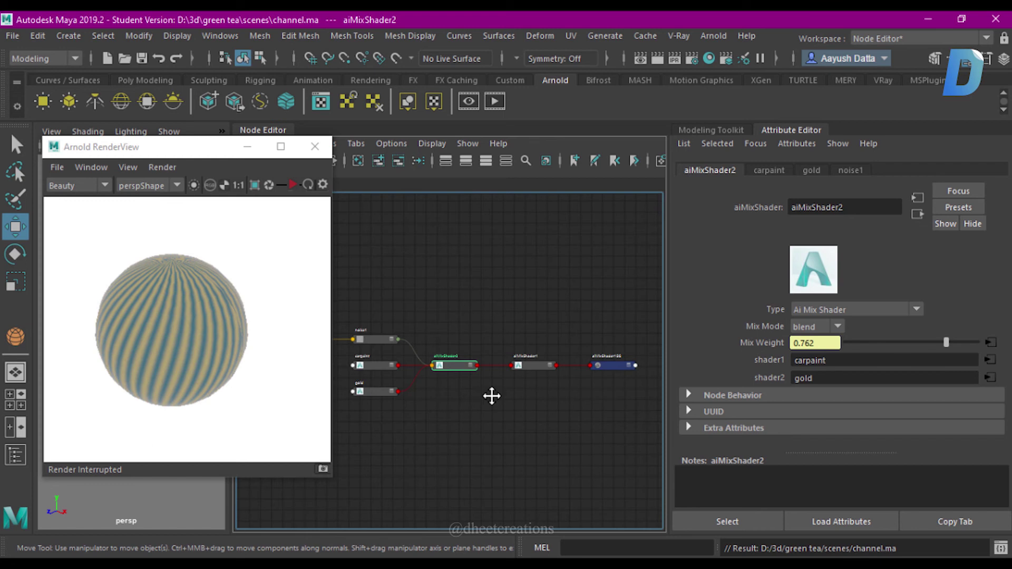
{"action": "left_click", "coordinate": [539, 403]}
{"action": "key", "text": "Tab"}
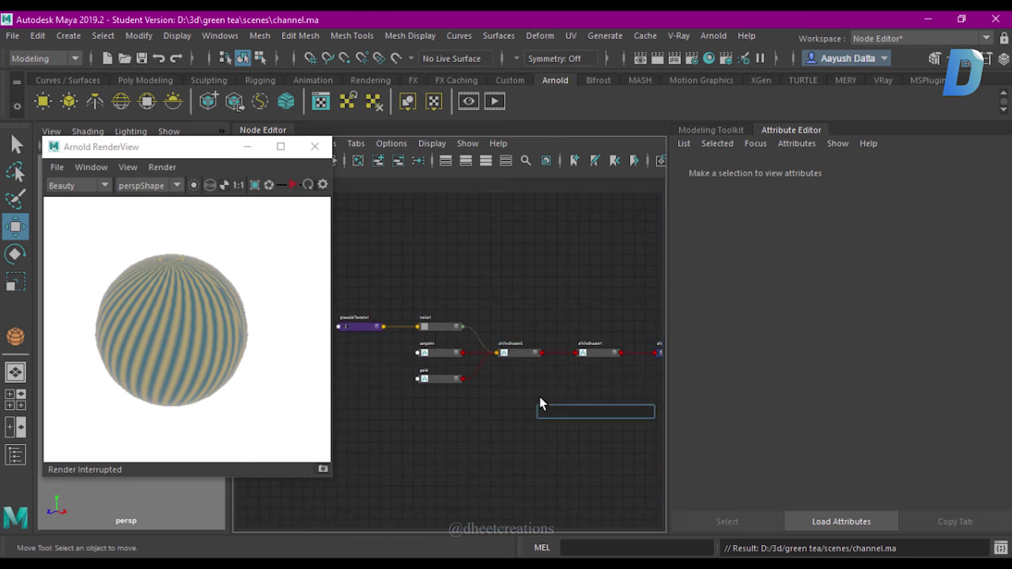
{"action": "left_click", "coordinate": [587, 353]}
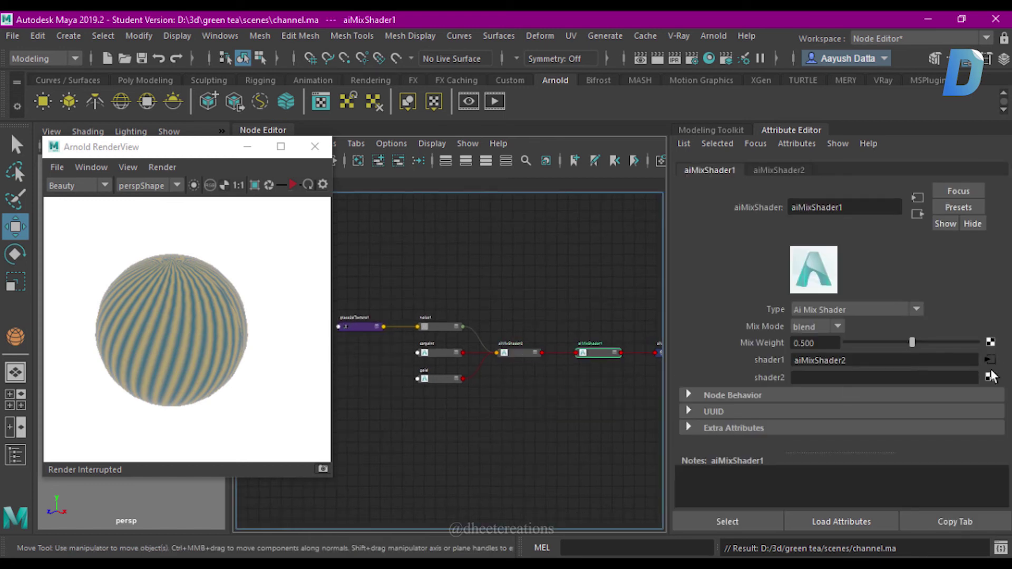
{"action": "left_click", "coordinate": [990, 378]}
{"action": "type", "text": "f"}
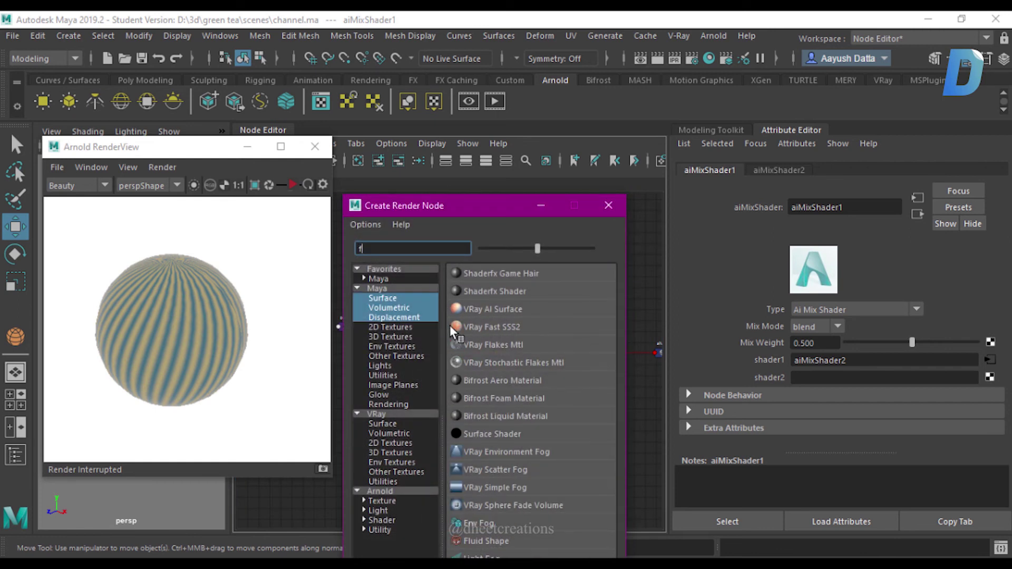
{"action": "left_click", "coordinate": [377, 288]}
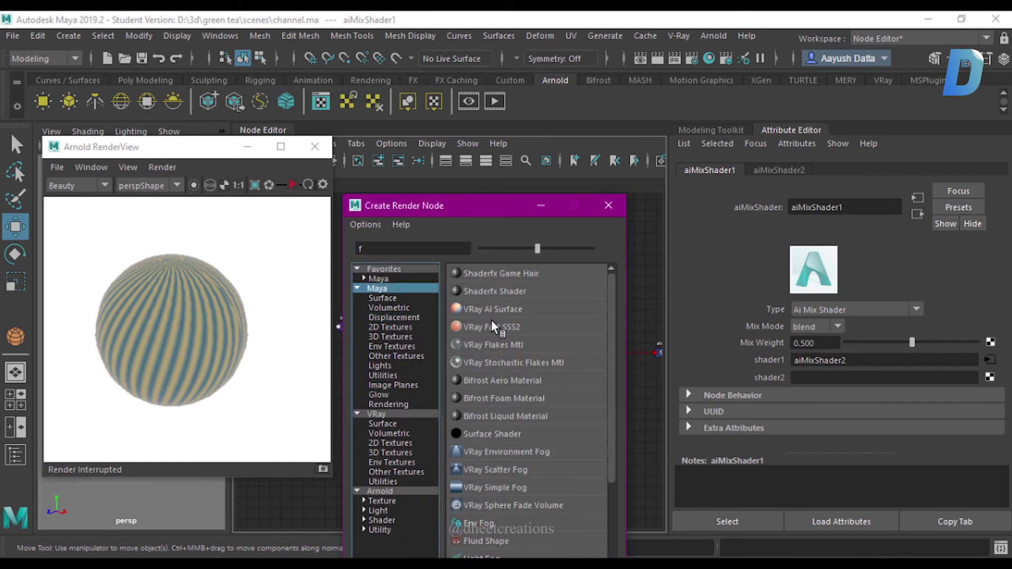
{"action": "left_click", "coordinate": [383, 249]}
{"action": "type", "text": "il"}
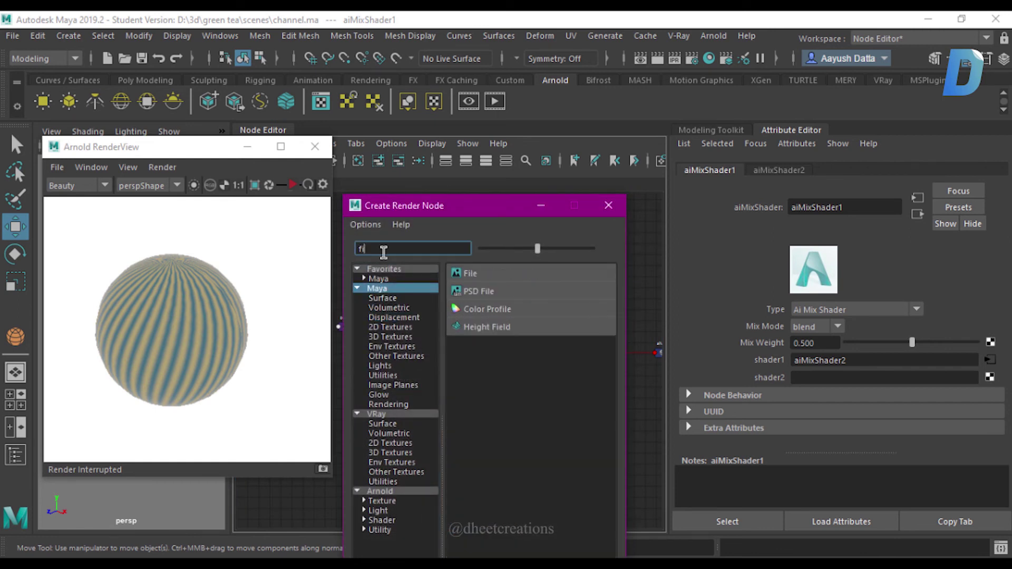
{"action": "left_click", "coordinate": [505, 276]}
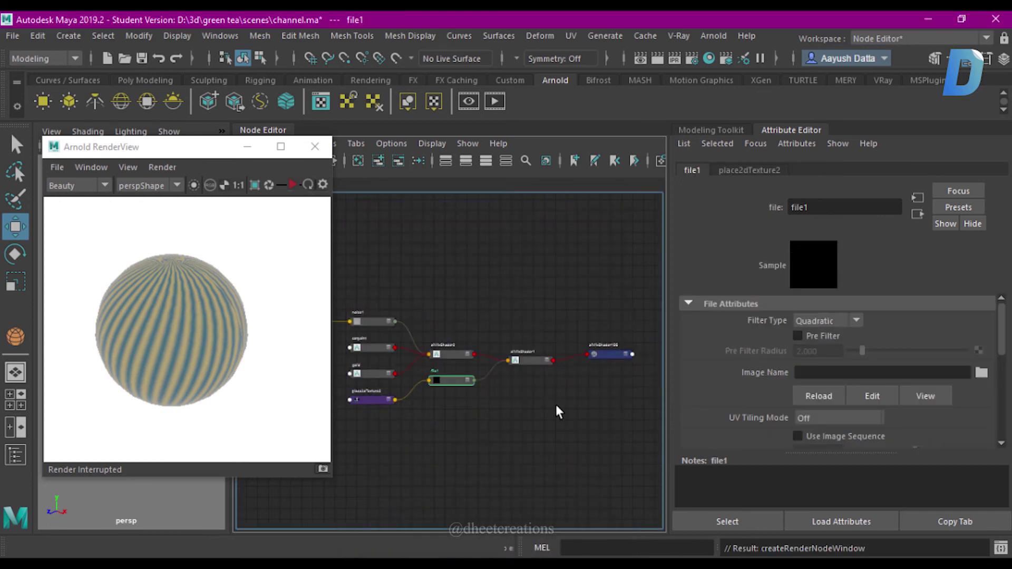
Step: Load fingerspoo.tx from the Desktop into file1, keeping Raw colour space
{"action": "left_click", "coordinate": [982, 373]}
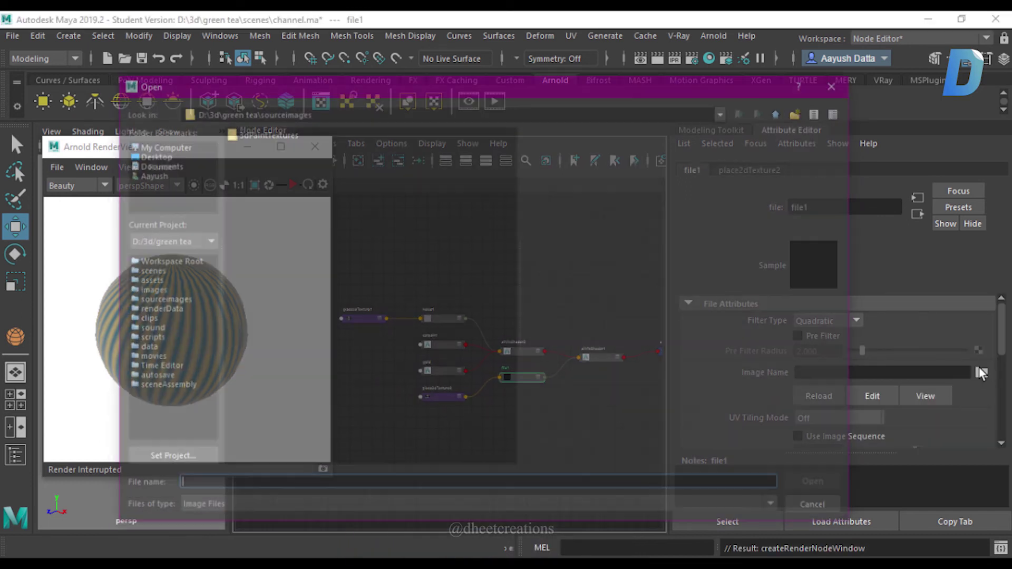
{"action": "left_click", "coordinate": [150, 155]}
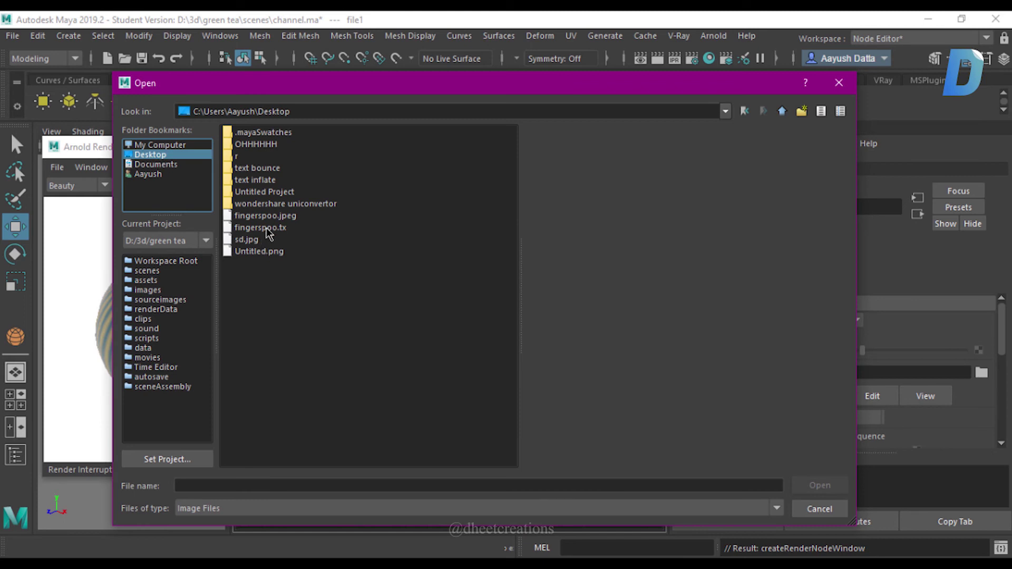
{"action": "left_click", "coordinate": [266, 228]}
{"action": "left_click", "coordinate": [820, 485]}
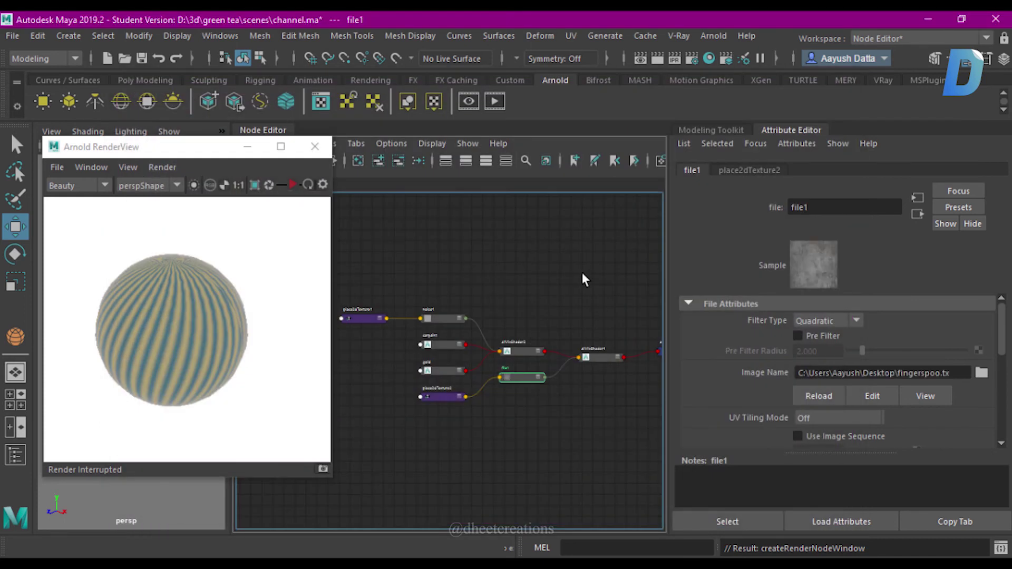
{"action": "scroll", "coordinate": [840, 388], "scroll_direction": "down", "scroll_amount": 2}
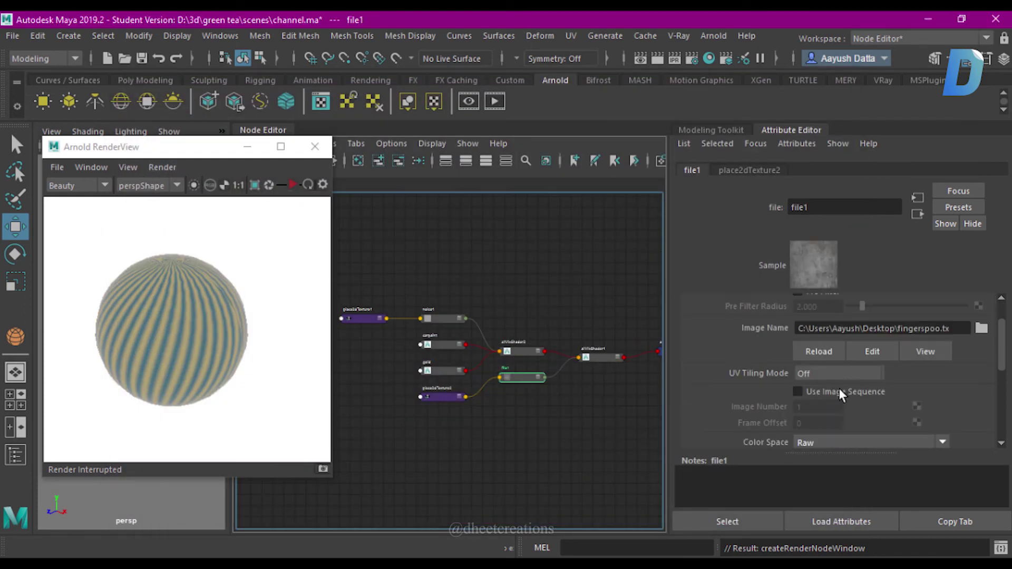
{"action": "scroll", "coordinate": [825, 390], "scroll_direction": "down", "scroll_amount": 2}
{"action": "left_click", "coordinate": [826, 399]}
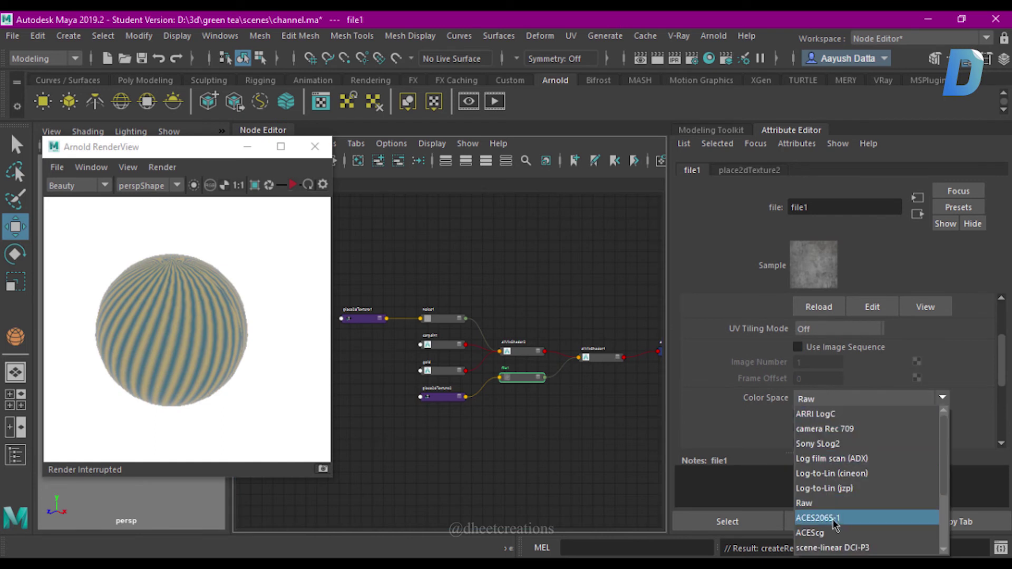
{"action": "left_click", "coordinate": [822, 503]}
Step: Save Channel.ma and restart the interactive Arnold render
{"action": "left_click", "coordinate": [536, 341]}
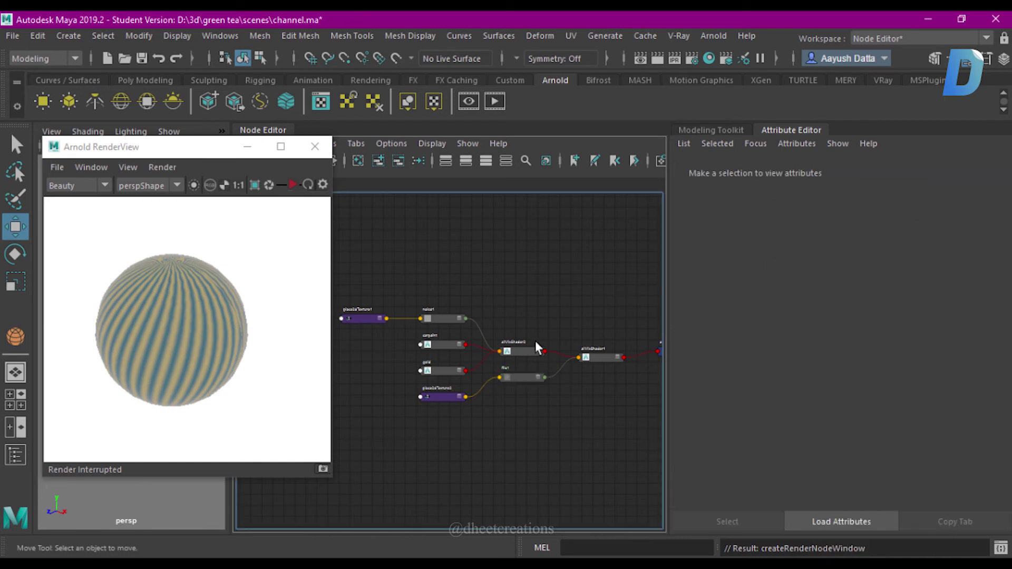
{"action": "scroll", "coordinate": [536, 340], "scroll_direction": "up", "scroll_amount": 3}
{"action": "scroll", "coordinate": [556, 346], "scroll_direction": "up", "scroll_amount": 2}
{"action": "middle_click_drag", "start_coordinate": [569, 315], "coordinate": [481, 287]}
{"action": "left_click", "coordinate": [527, 324]}
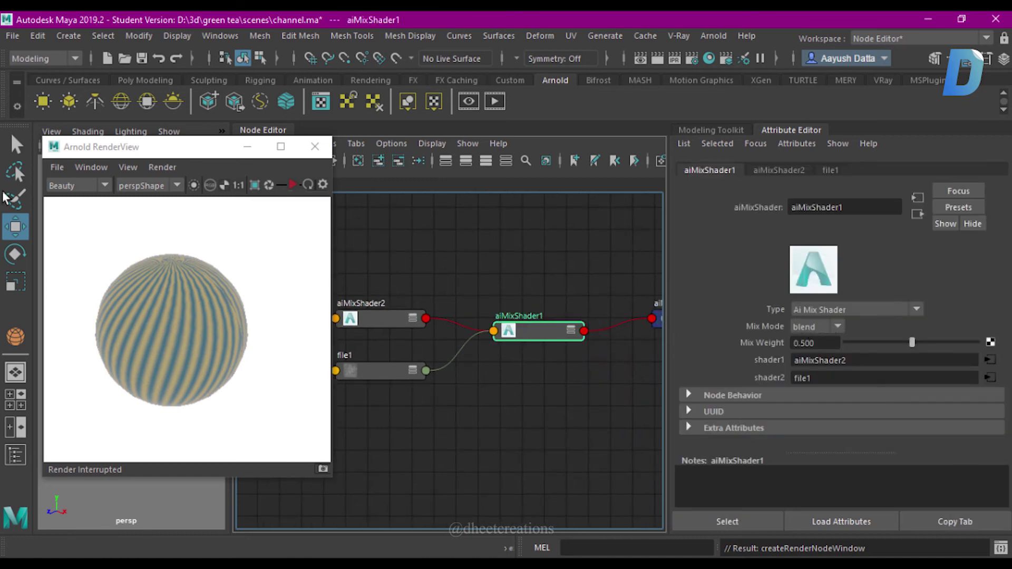
{"action": "key", "text": "ctrl+s"}
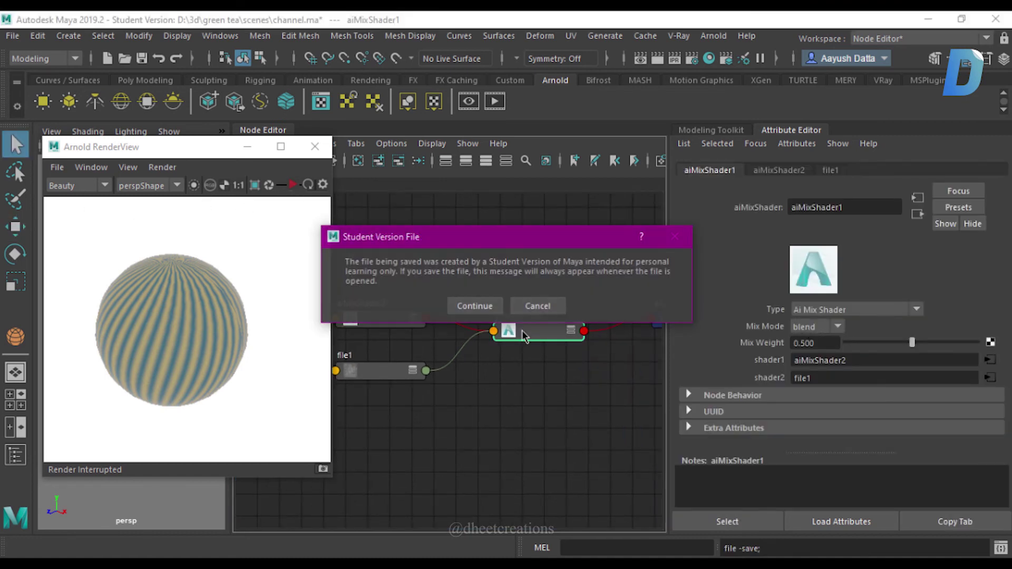
{"action": "left_click", "coordinate": [478, 314]}
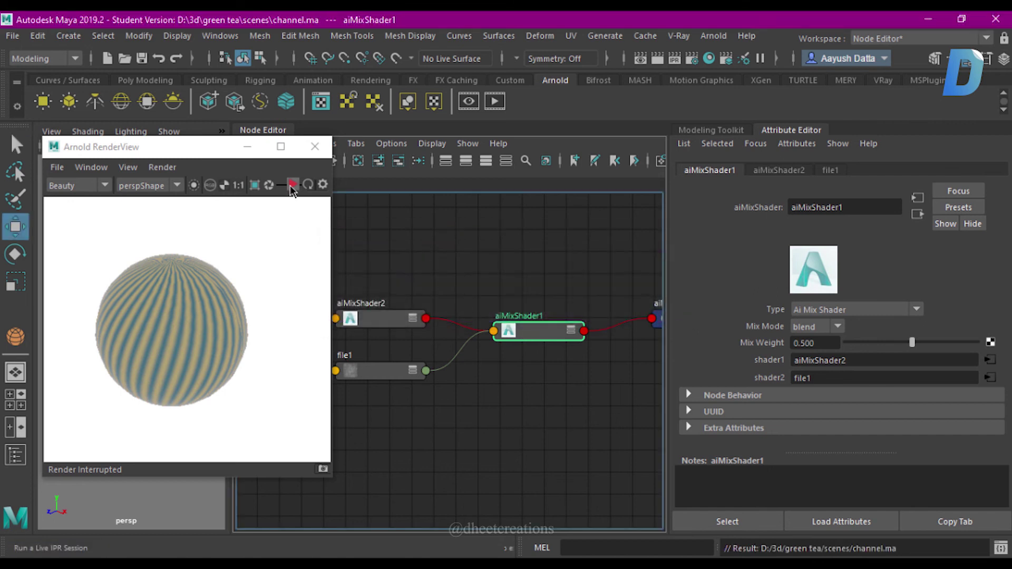
{"action": "left_click", "coordinate": [293, 184]}
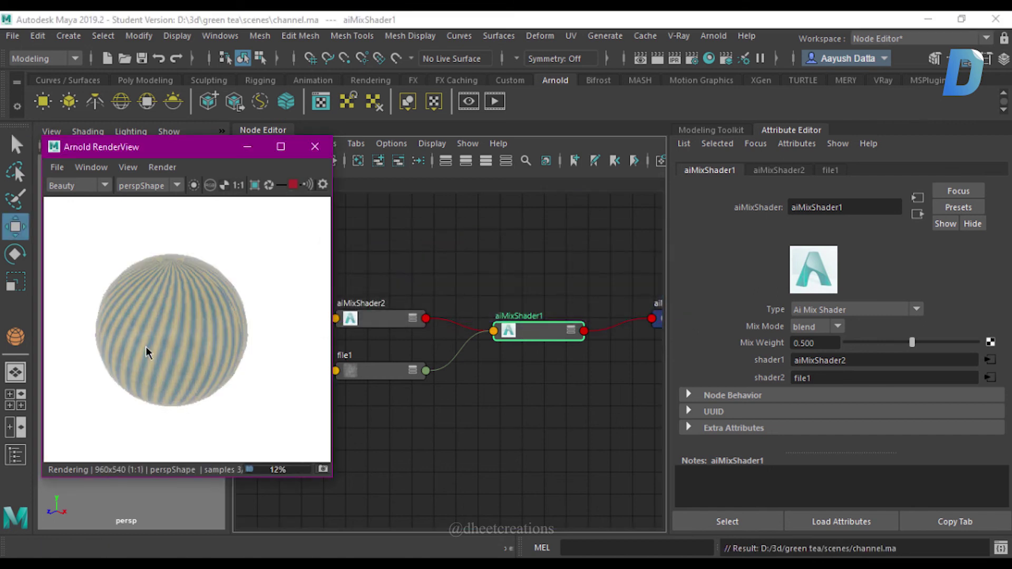
{"action": "scroll", "coordinate": [157, 350], "scroll_direction": "up", "scroll_amount": 1}
{"action": "scroll", "coordinate": [157, 351], "scroll_direction": "up", "scroll_amount": 3}
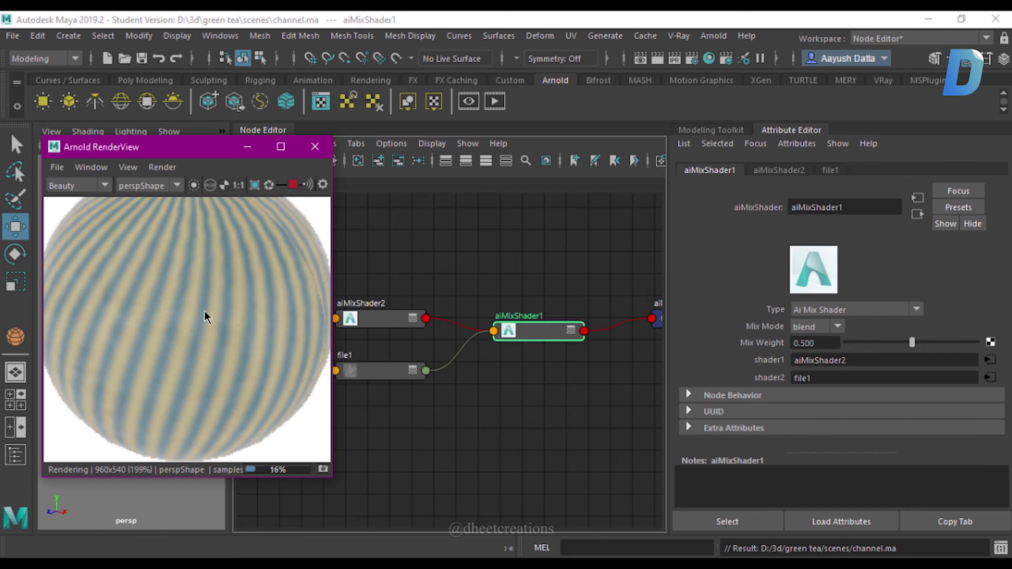
Step: Move the Arnold render window aside to uncover the viewport and node graph
{"action": "scroll", "coordinate": [223, 311], "scroll_direction": "down", "scroll_amount": 2}
{"action": "scroll", "coordinate": [222, 311], "scroll_direction": "up", "scroll_amount": 1}
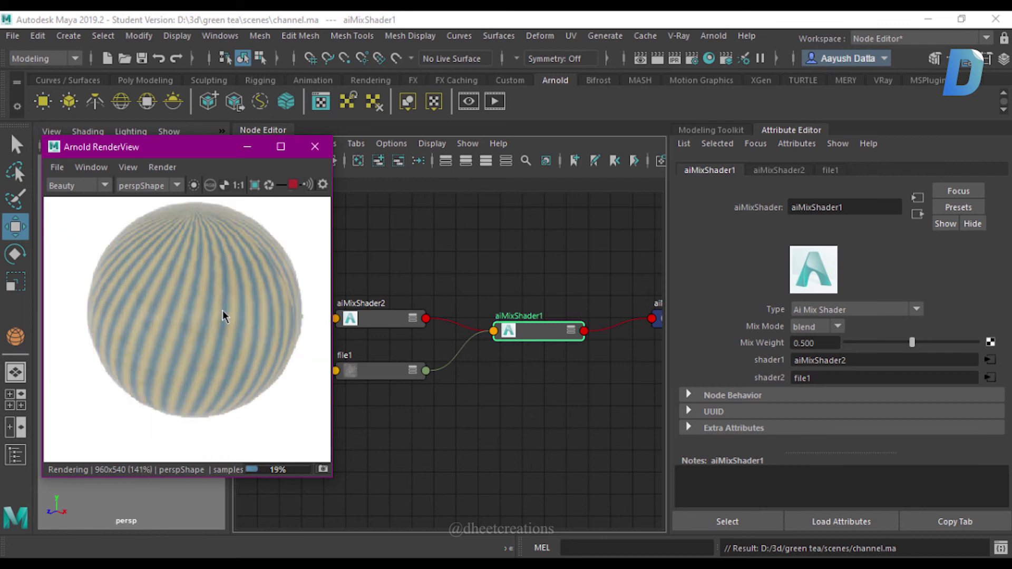
{"action": "left_click_drag", "start_coordinate": [132, 147], "coordinate": [299, 181]}
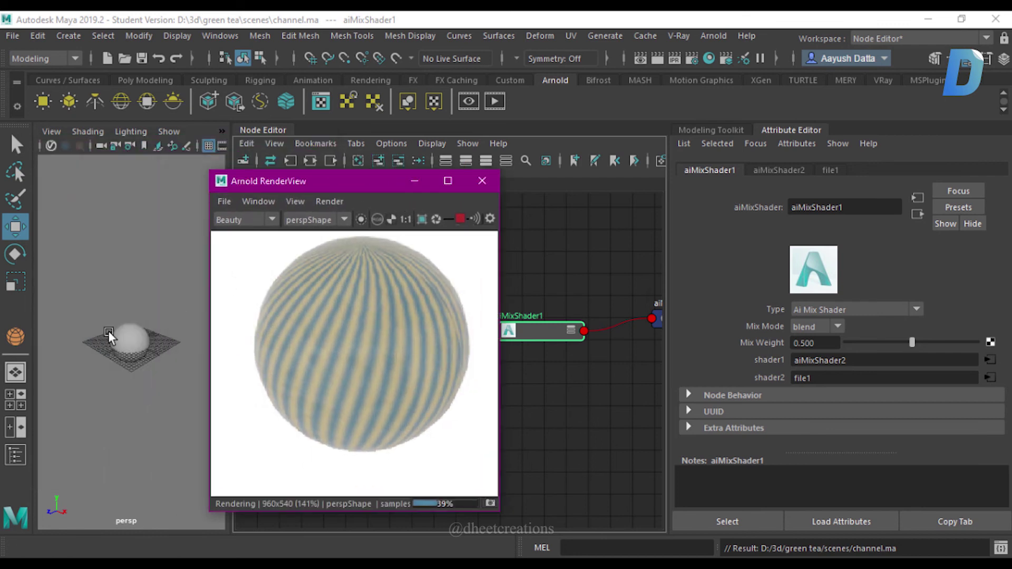
{"action": "scroll", "coordinate": [395, 255], "scroll_direction": "up", "scroll_amount": 3}
{"action": "scroll", "coordinate": [369, 350], "scroll_direction": "down", "scroll_amount": 2}
{"action": "scroll", "coordinate": [368, 351], "scroll_direction": "down", "scroll_amount": 1}
{"action": "scroll", "coordinate": [369, 351], "scroll_direction": "up", "scroll_amount": 1}
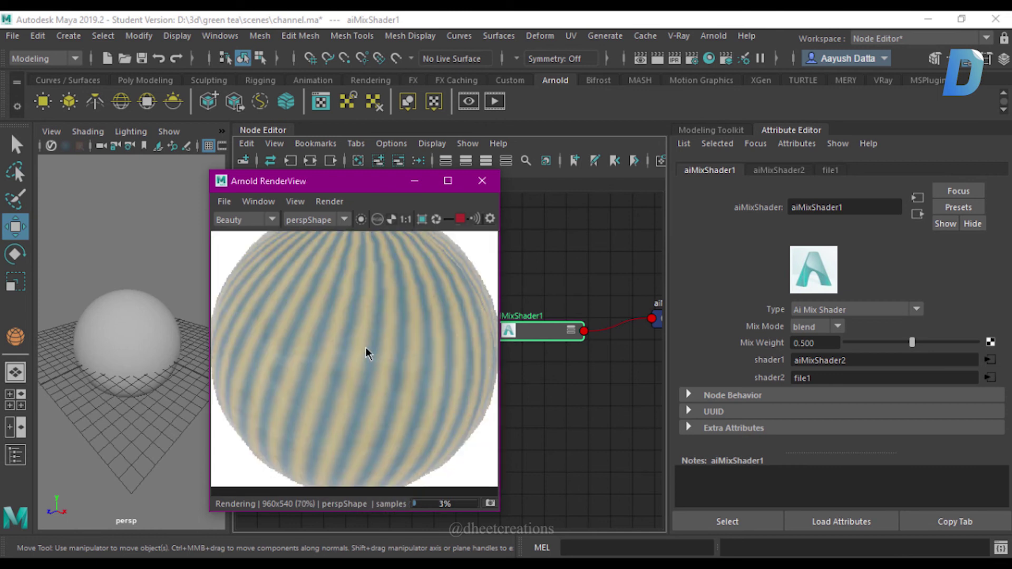
{"action": "left_click_drag", "start_coordinate": [328, 186], "coordinate": [170, 177]}
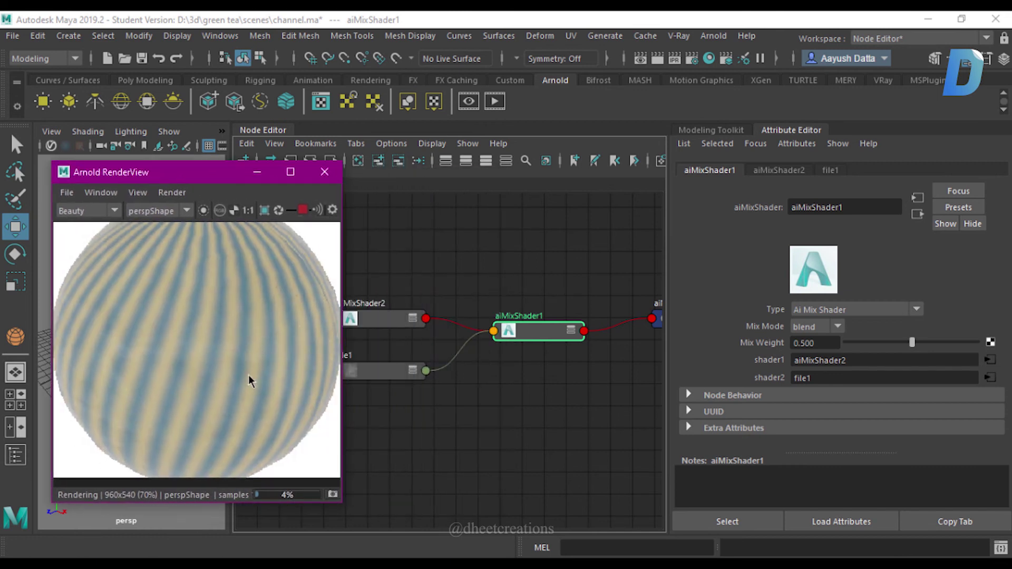
Step: Test aiMixShader1's Mix Weight at 0 and 1, settle on 0.385, and stop the render
{"action": "mouse_move", "coordinate": [858, 341]}
{"action": "left_mouse_down"}
{"action": "mouse_move", "coordinate": [815, 339]}
{"action": "mouse_move", "coordinate": [978, 342]}
{"action": "left_mouse_up"}
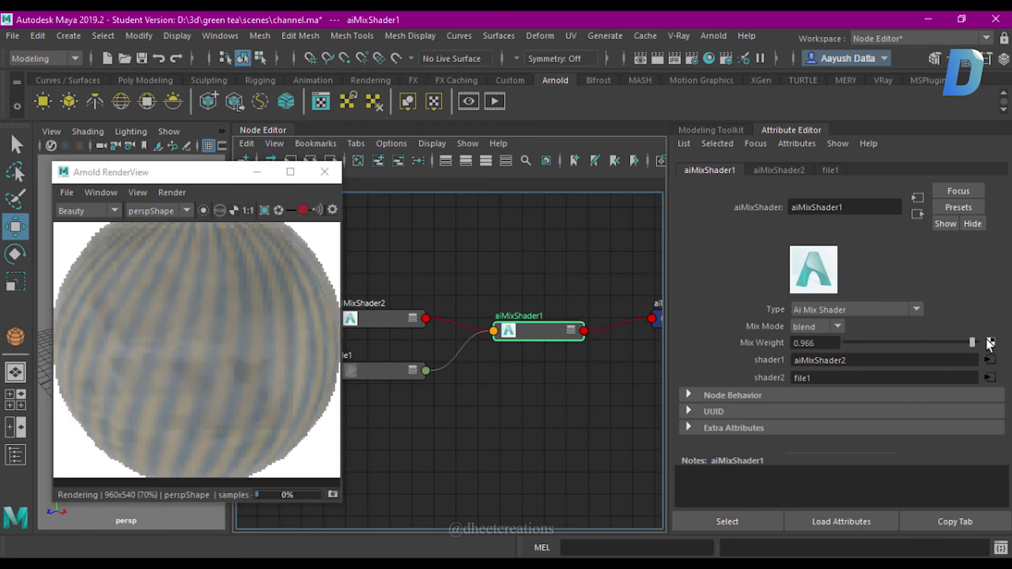
{"action": "scroll", "coordinate": [210, 334], "scroll_direction": "up", "scroll_amount": 2}
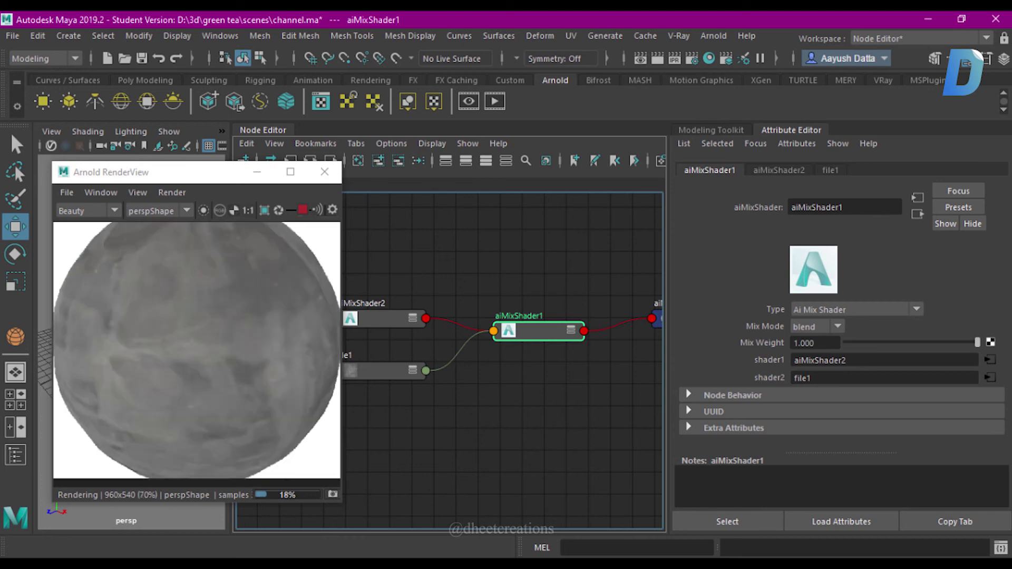
{"action": "left_click", "coordinate": [902, 343]}
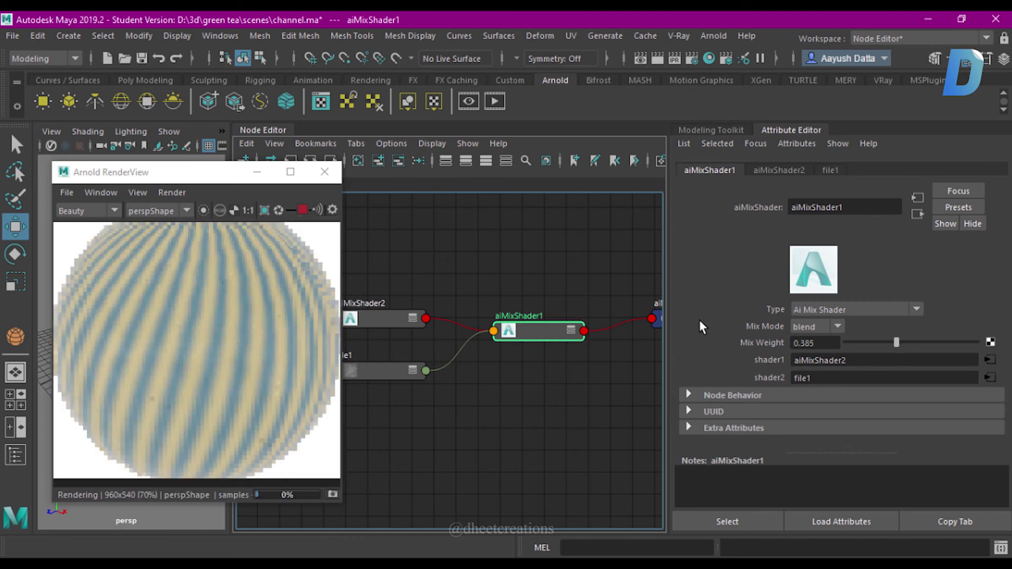
{"action": "left_click", "coordinate": [508, 278]}
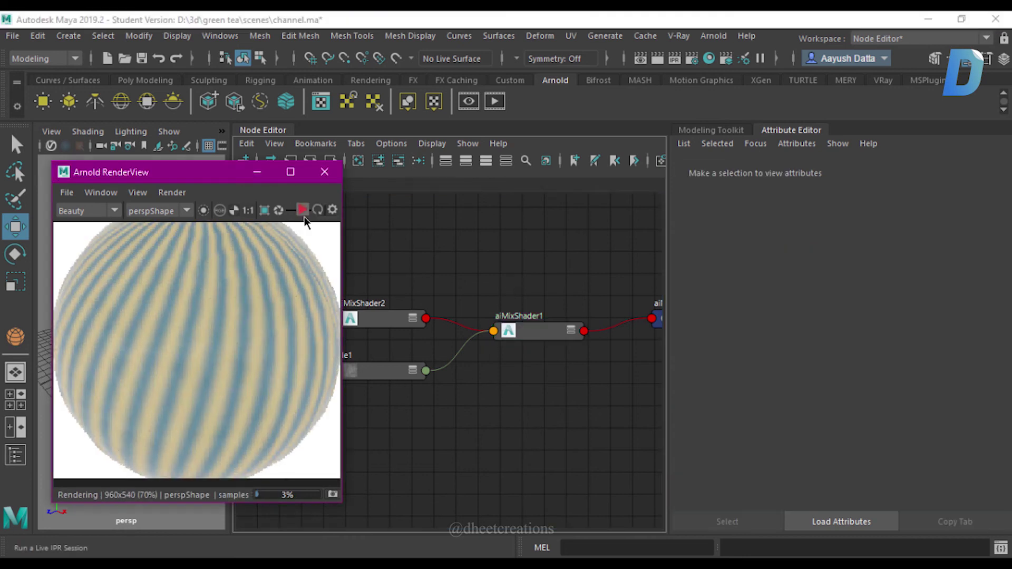
{"action": "left_click", "coordinate": [302, 210]}
{"action": "middle_click_drag", "start_coordinate": [515, 264], "coordinate": [591, 264], "text": "alt"}
{"action": "scroll", "coordinate": [488, 361], "scroll_direction": "down", "scroll_amount": 2}
{"action": "middle_click_drag", "start_coordinate": [448, 389], "coordinate": [449, 433], "text": "alt"}
Step: Preview file1, aiMixShader2, carpaint and gold individually in the Arnold render
{"action": "left_click", "coordinate": [379, 424]}
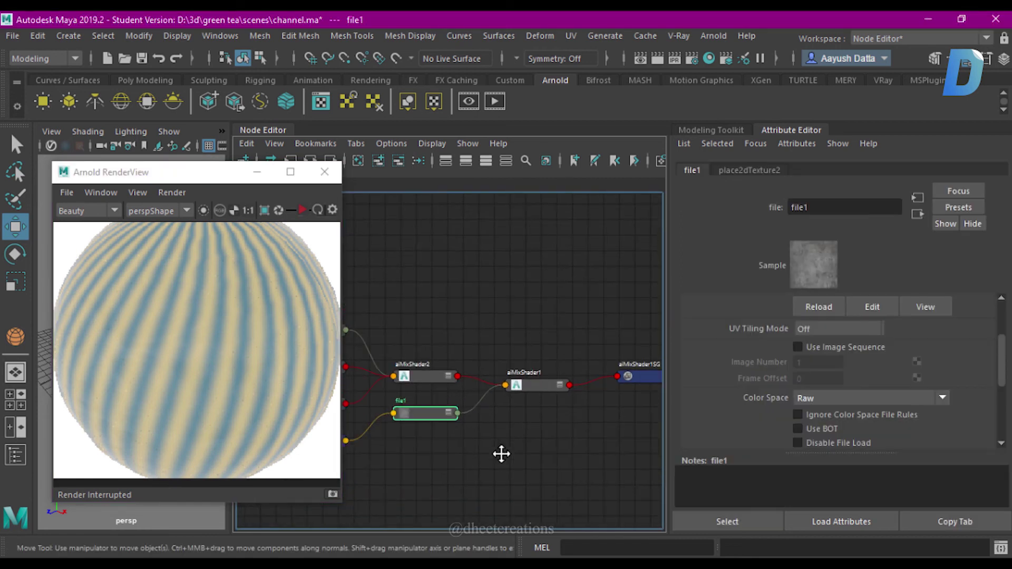
{"action": "left_click", "coordinate": [304, 212]}
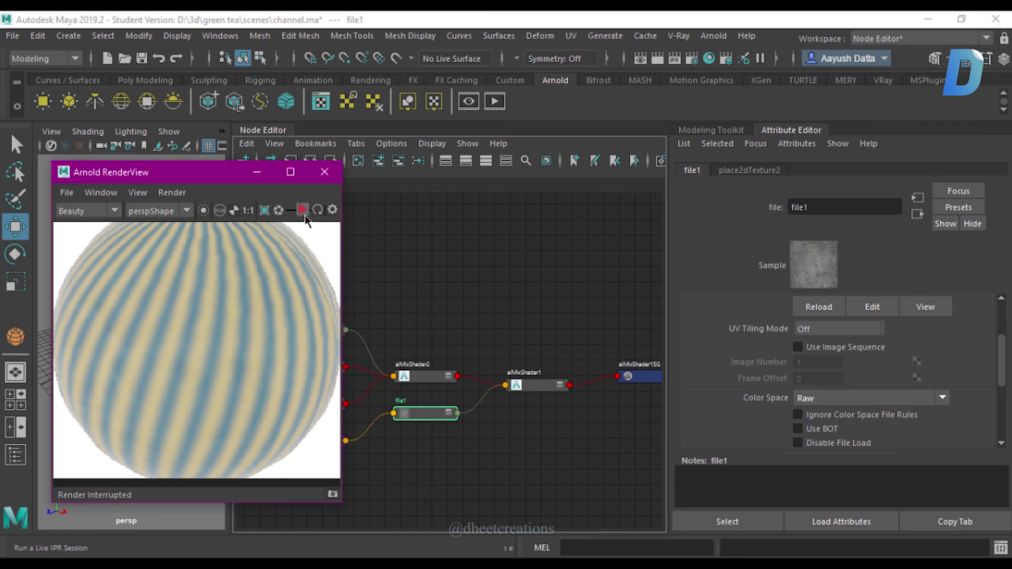
{"action": "left_click", "coordinate": [203, 210]}
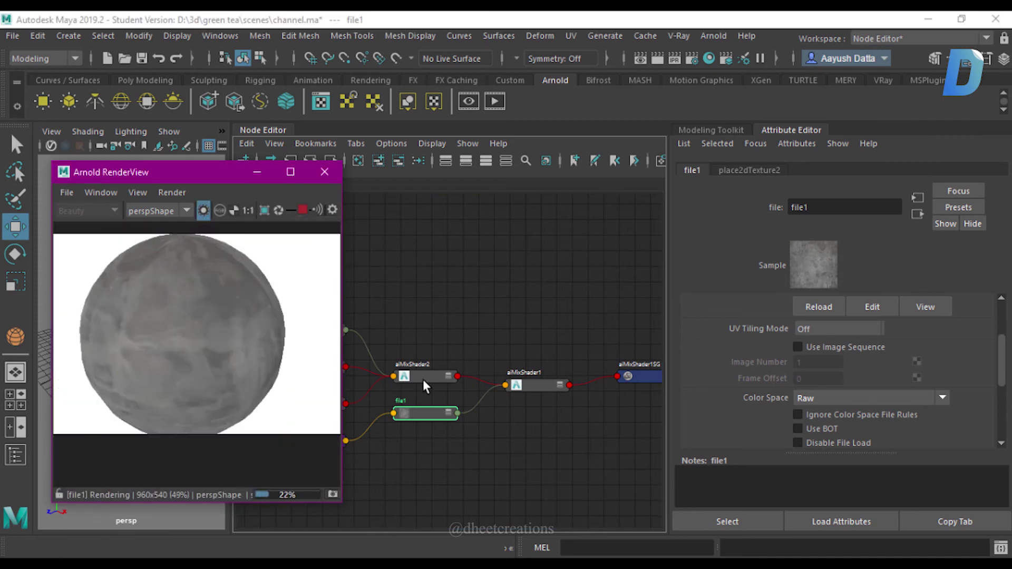
{"action": "left_click", "coordinate": [422, 369]}
{"action": "middle_click_drag", "start_coordinate": [471, 319], "coordinate": [595, 316], "text": "alt"}
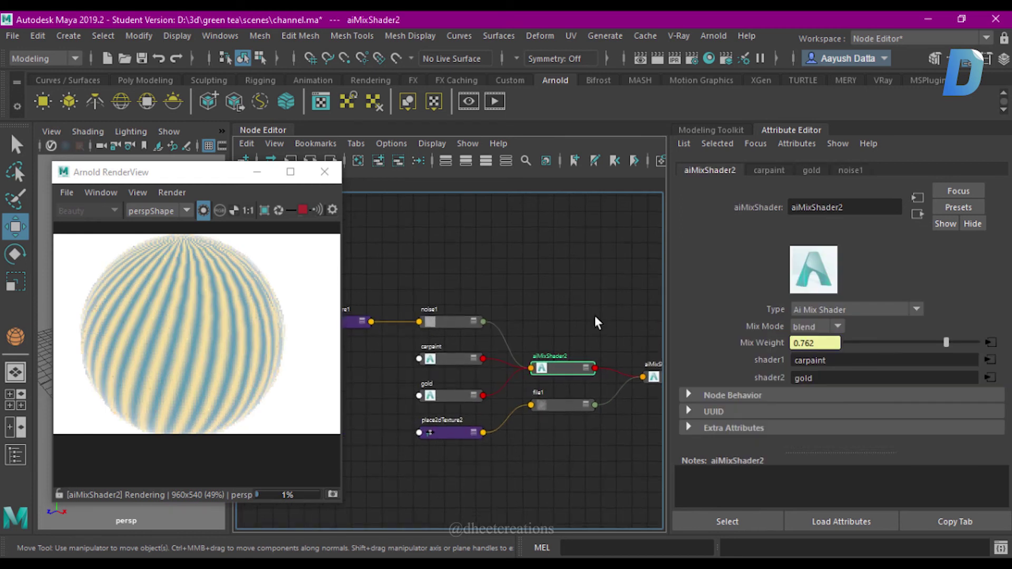
{"action": "left_click", "coordinate": [448, 359]}
{"action": "left_click", "coordinate": [436, 395]}
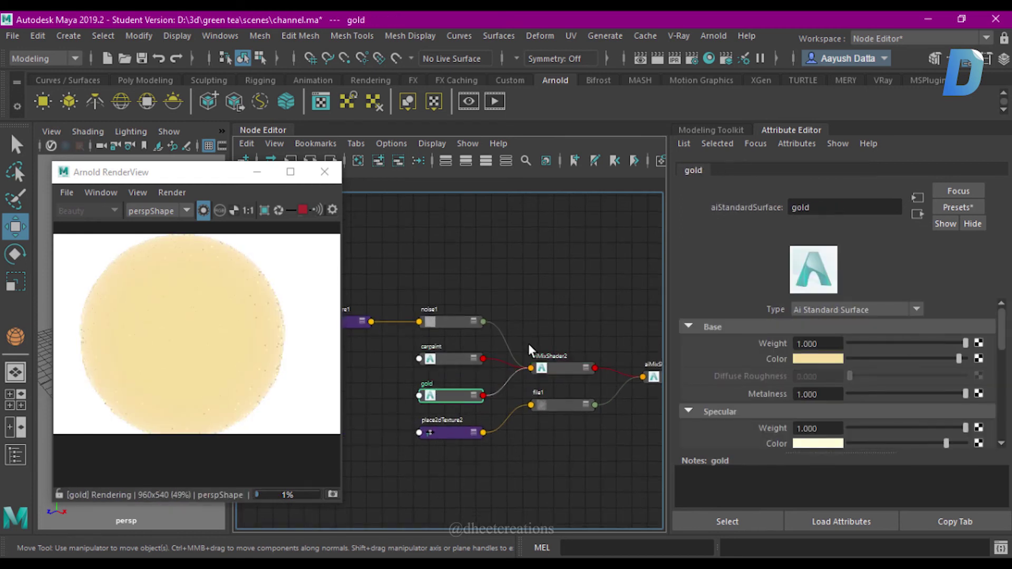
{"action": "middle_click_drag", "start_coordinate": [527, 311], "coordinate": [454, 310], "text": "alt"}
{"action": "left_click", "coordinate": [500, 372]}
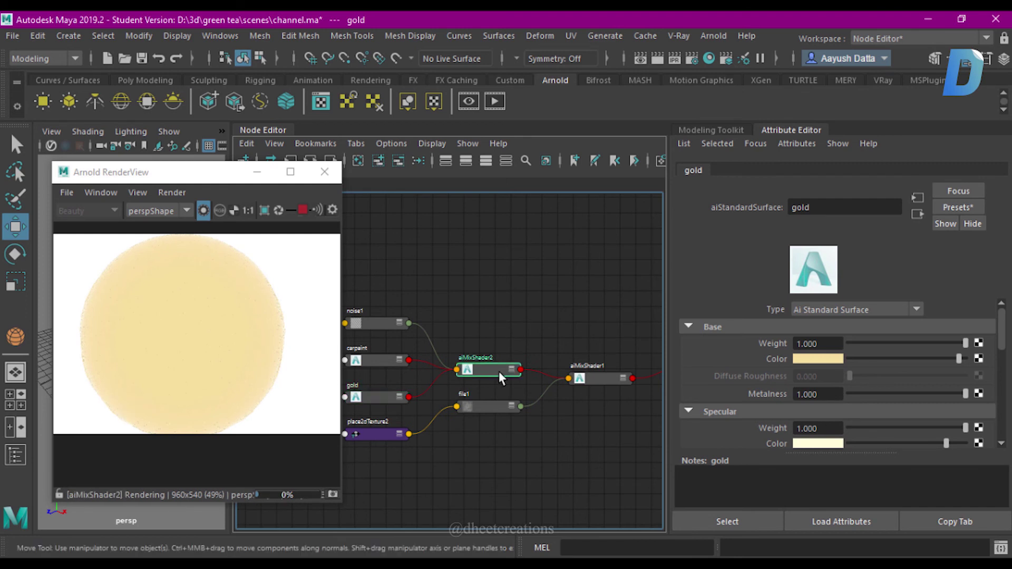
{"action": "left_click", "coordinate": [496, 407]}
{"action": "middle_click_drag", "start_coordinate": [515, 317], "coordinate": [446, 314], "text": "alt"}
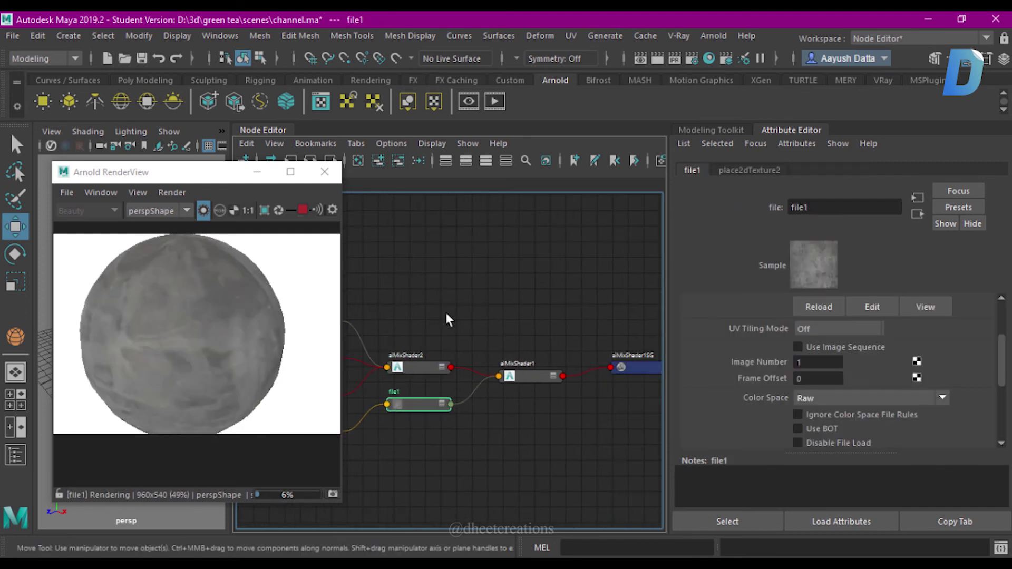
Step: Test aiMixShader1 in add mode, return to blend at Mix Weight 0.575, and stop rendering
{"action": "left_click", "coordinate": [515, 372]}
{"action": "left_click", "coordinate": [204, 211]}
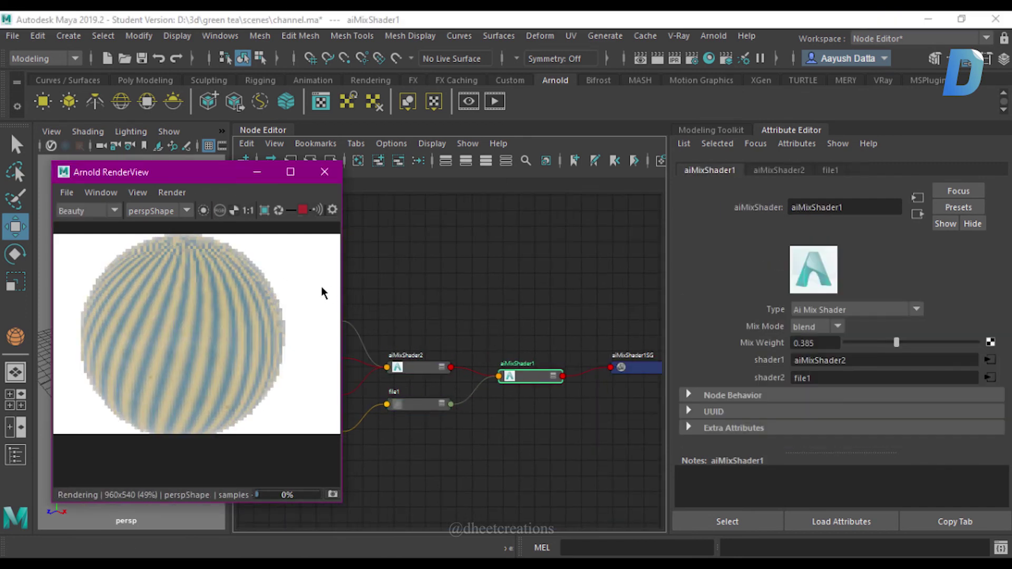
{"action": "left_click_drag", "start_coordinate": [900, 339], "coordinate": [910, 340]}
{"action": "left_click", "coordinate": [815, 325]}
{"action": "left_click", "coordinate": [821, 357]}
{"action": "left_click_drag", "start_coordinate": [869, 347], "coordinate": [928, 349]}
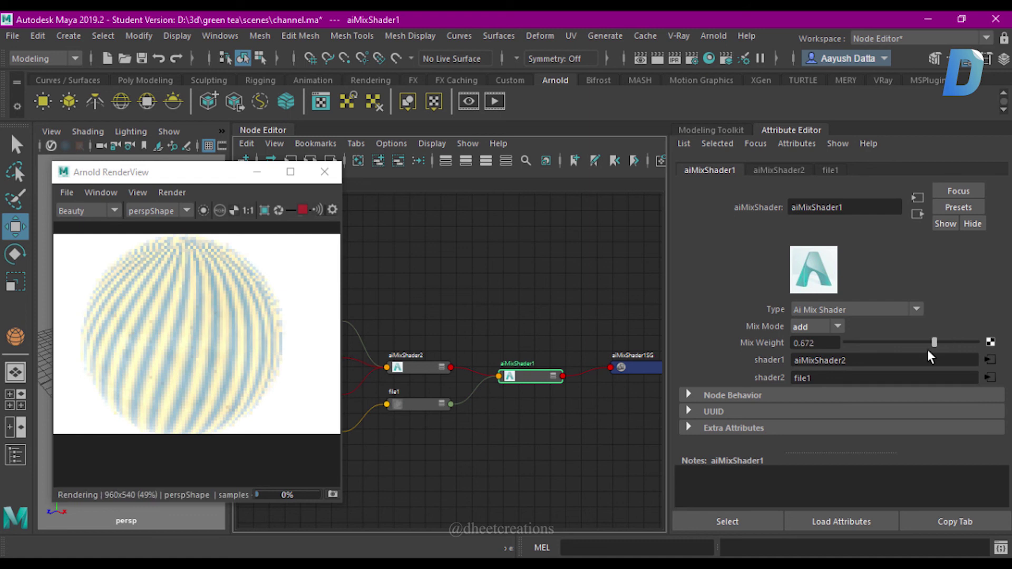
{"action": "left_click", "coordinate": [806, 327]}
{"action": "left_click_drag", "start_coordinate": [934, 342], "coordinate": [916, 347]}
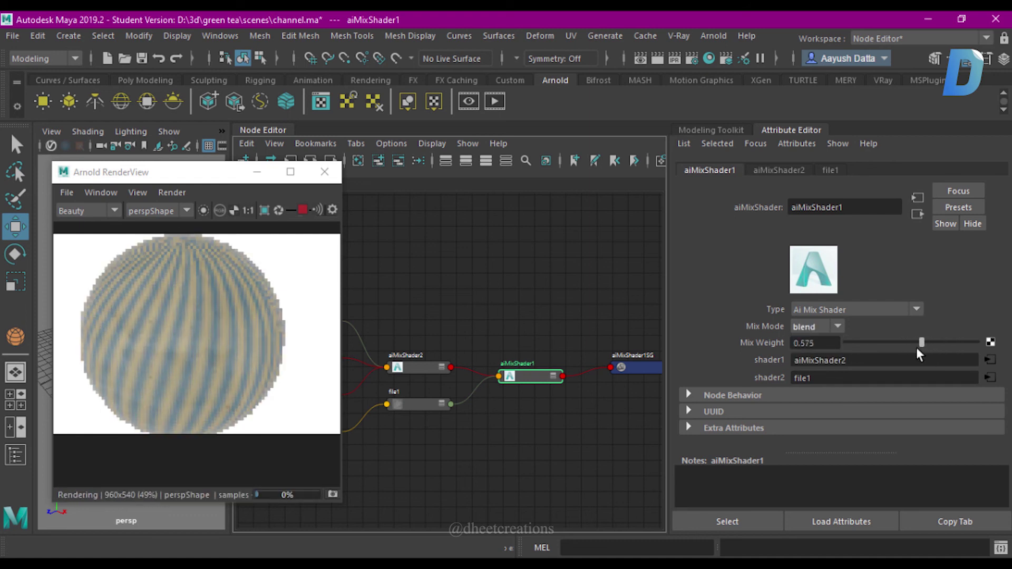
{"action": "left_click", "coordinate": [523, 270]}
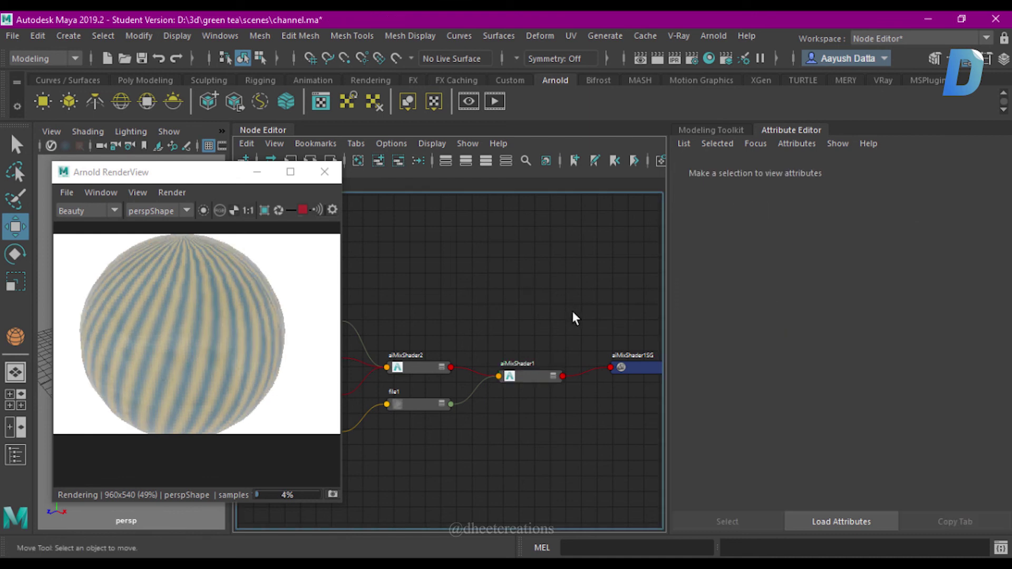
{"action": "left_click", "coordinate": [302, 210]}
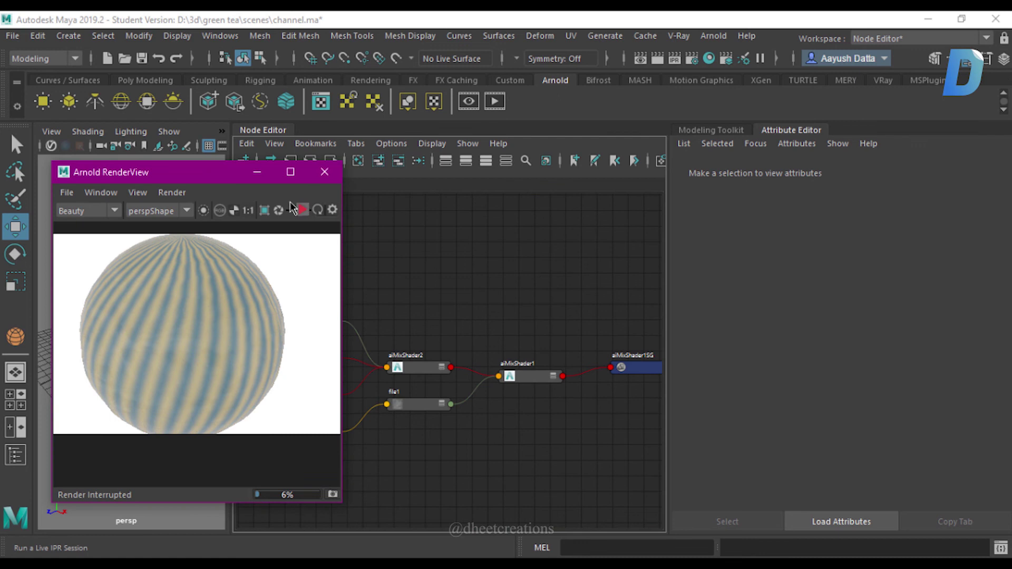
Step: Minimize the render view and save the scene
{"action": "left_click", "coordinate": [257, 172]}
{"action": "scroll", "coordinate": [402, 319], "scroll_direction": "down", "scroll_amount": 2}
{"action": "key", "text": "ctrl+s"}
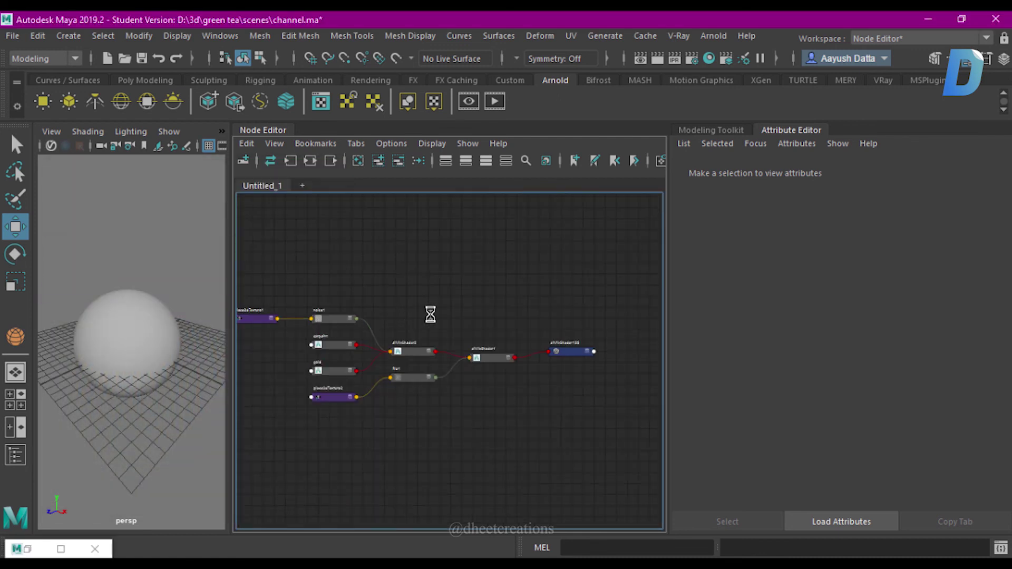
{"action": "left_click", "coordinate": [412, 302]}
{"action": "middle_click_drag", "start_coordinate": [415, 299], "coordinate": [505, 287], "text": "alt"}
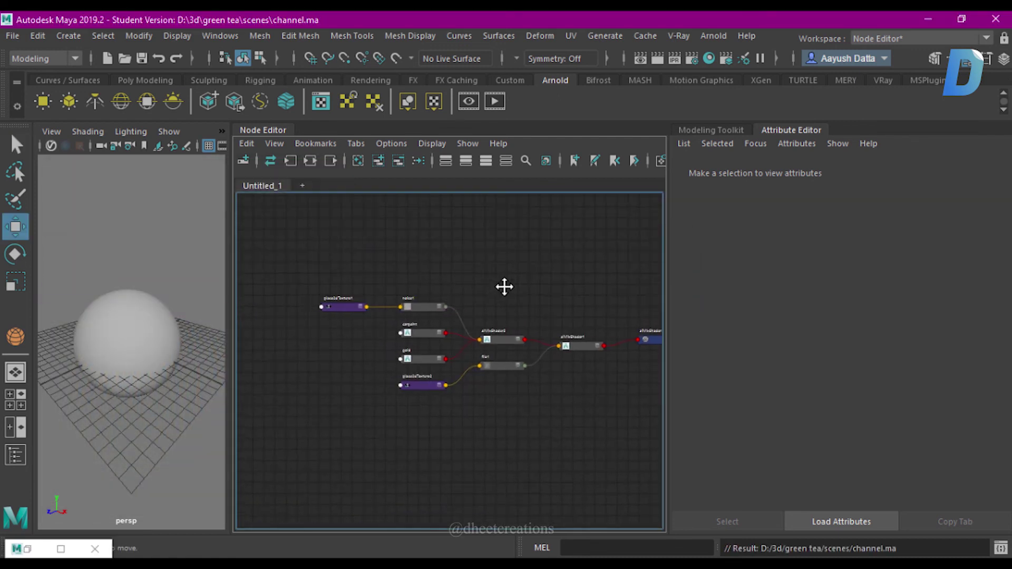
Step: Create a layeredTexture1 node and place it above the mix shader network
{"action": "key", "text": "Tab"}
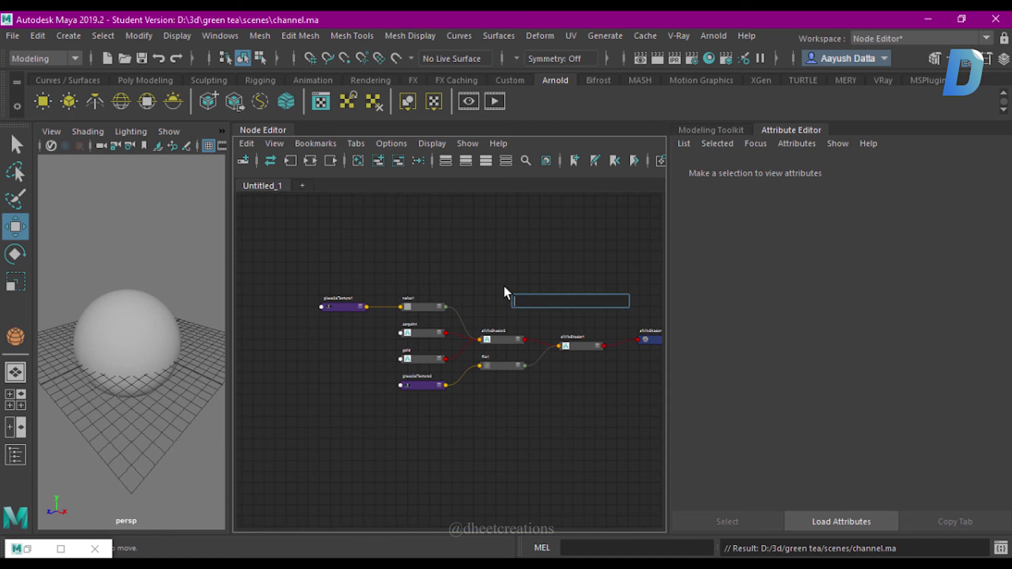
{"action": "type", "text": "text"}
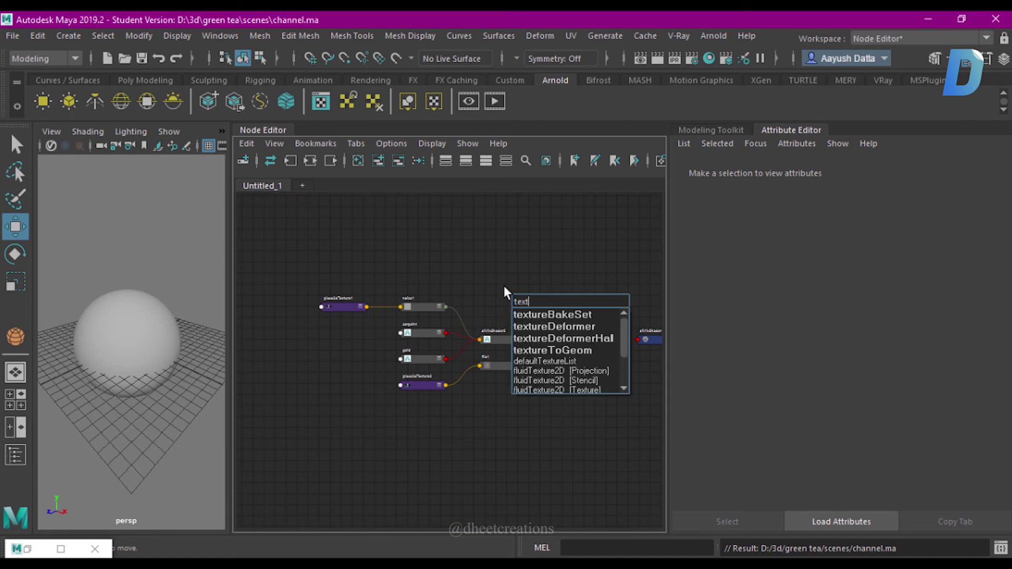
{"action": "key", "text": "BackSpace"}
{"action": "key", "text": "BackSpace"}
{"action": "key", "text": "BackSpace"}
{"action": "type", "text": "laye"}
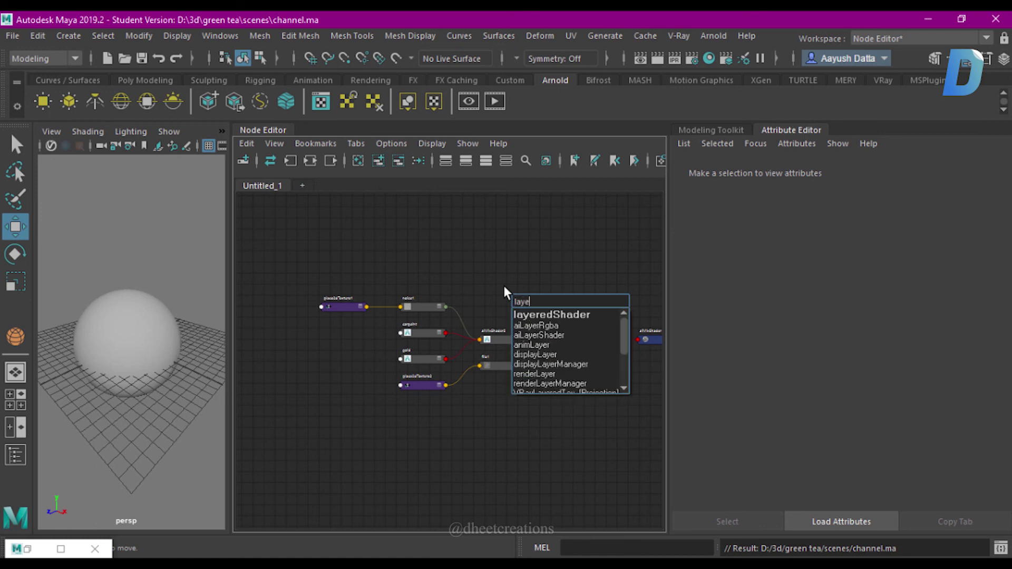
{"action": "scroll", "coordinate": [576, 365], "scroll_direction": "down", "scroll_amount": 2}
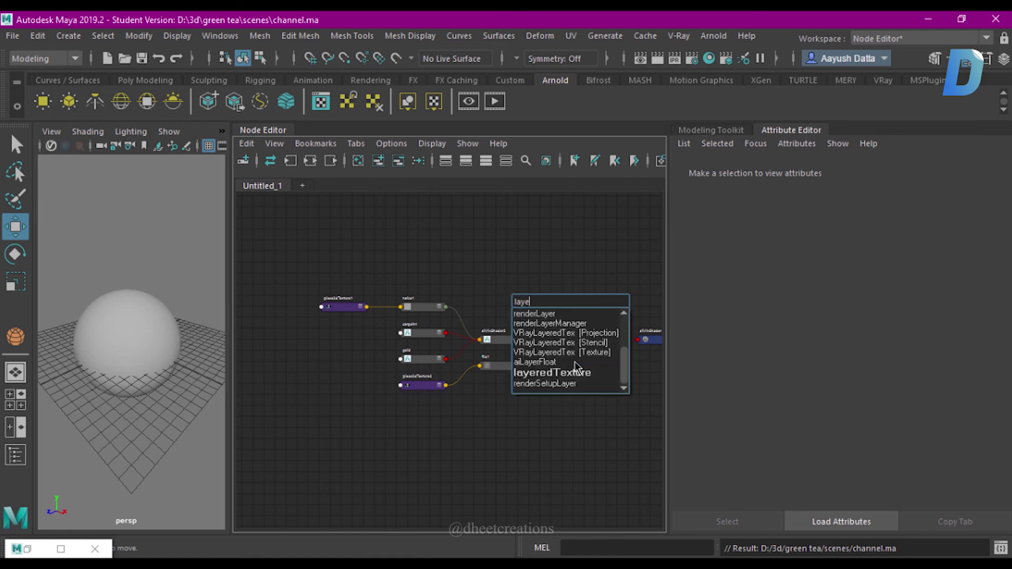
{"action": "left_click", "coordinate": [576, 371]}
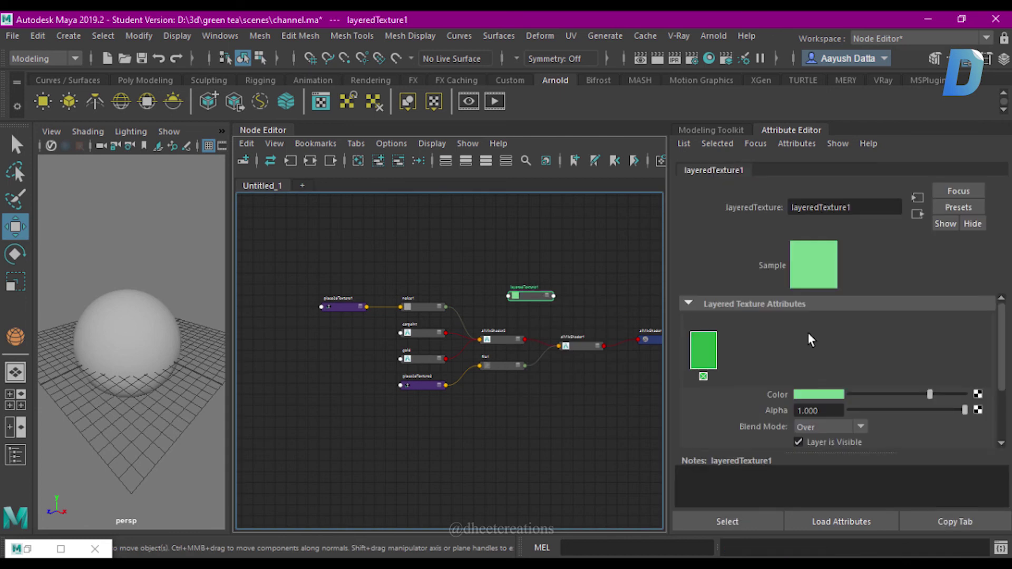
{"action": "scroll", "coordinate": [534, 248], "scroll_direction": "up", "scroll_amount": 2}
{"action": "scroll", "coordinate": [534, 248], "scroll_direction": "down", "scroll_amount": 1}
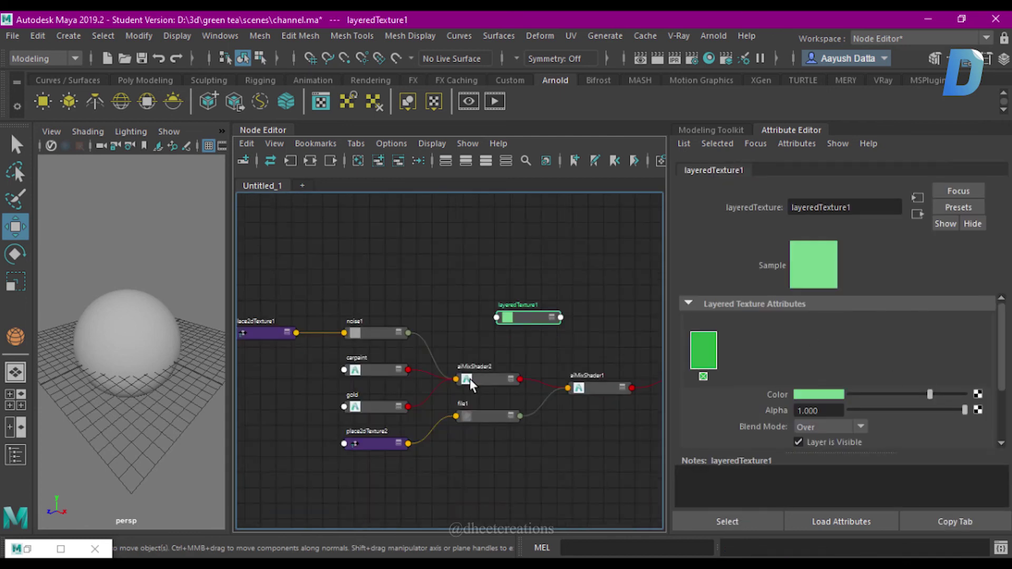
{"action": "left_click_drag", "start_coordinate": [522, 315], "coordinate": [502, 295]}
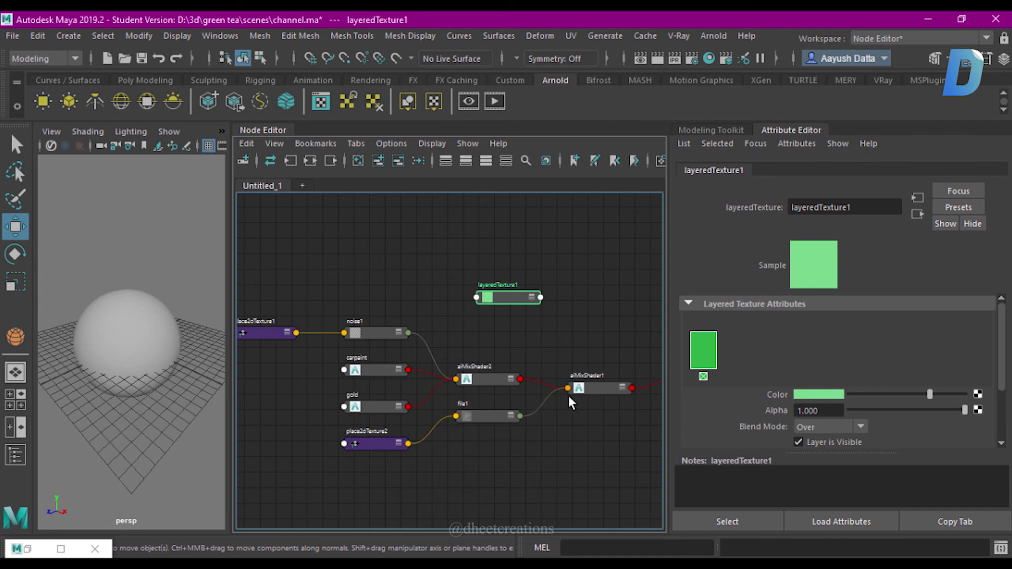
{"action": "left_click", "coordinate": [586, 388]}
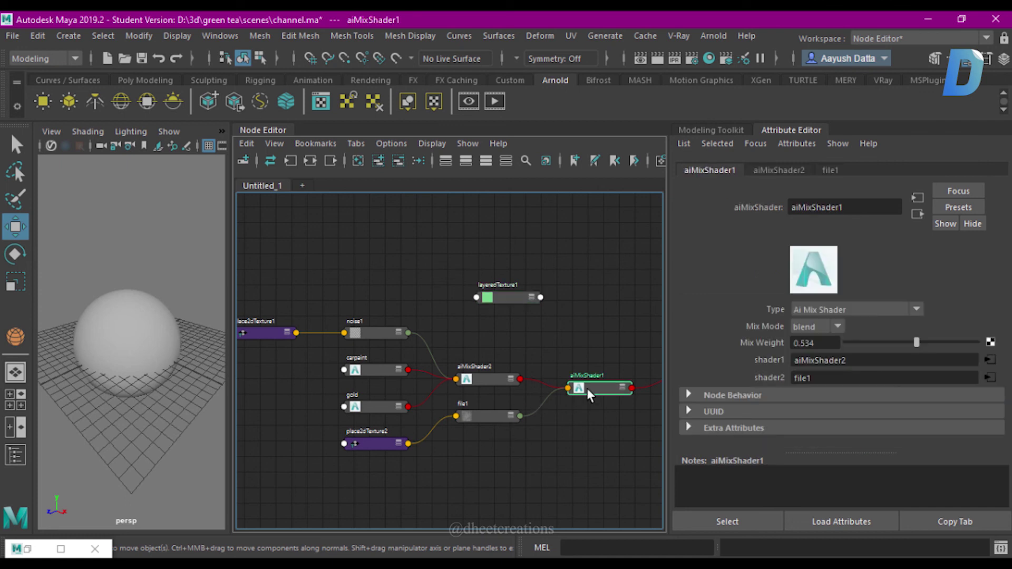
{"action": "left_click", "coordinate": [492, 303]}
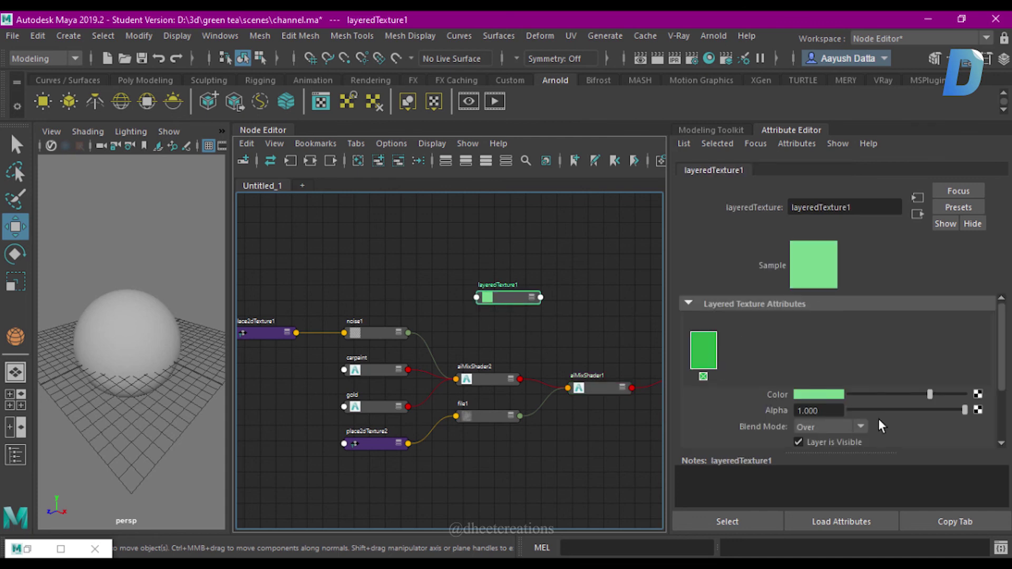
Step: Map a new file2 texture loading sd.jpg into layeredTexture1's layer colour
{"action": "left_click", "coordinate": [976, 394]}
{"action": "left_click", "coordinate": [459, 274]}
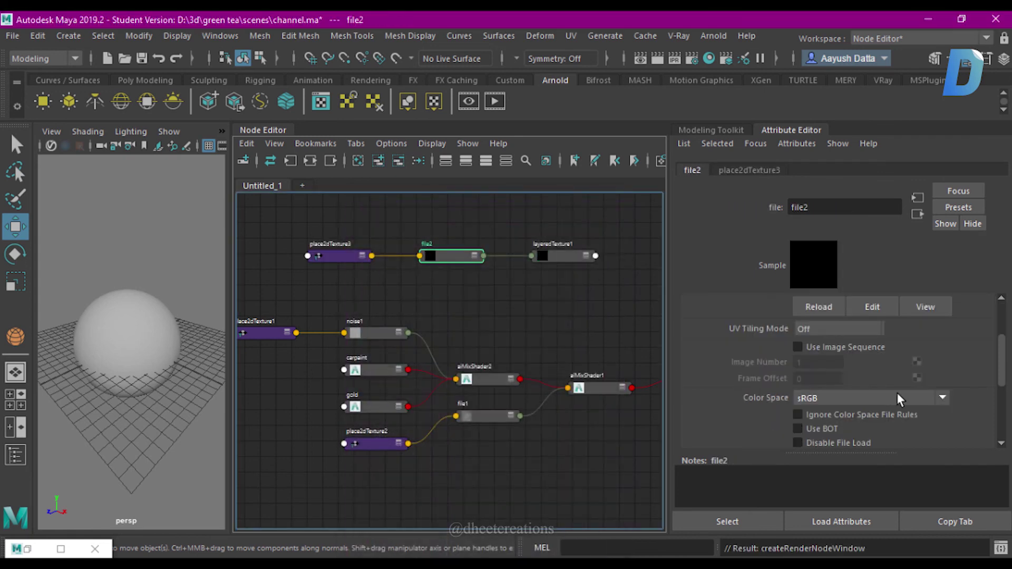
{"action": "left_click", "coordinate": [890, 401]}
{"action": "scroll", "coordinate": [962, 375], "scroll_direction": "up", "scroll_amount": 3}
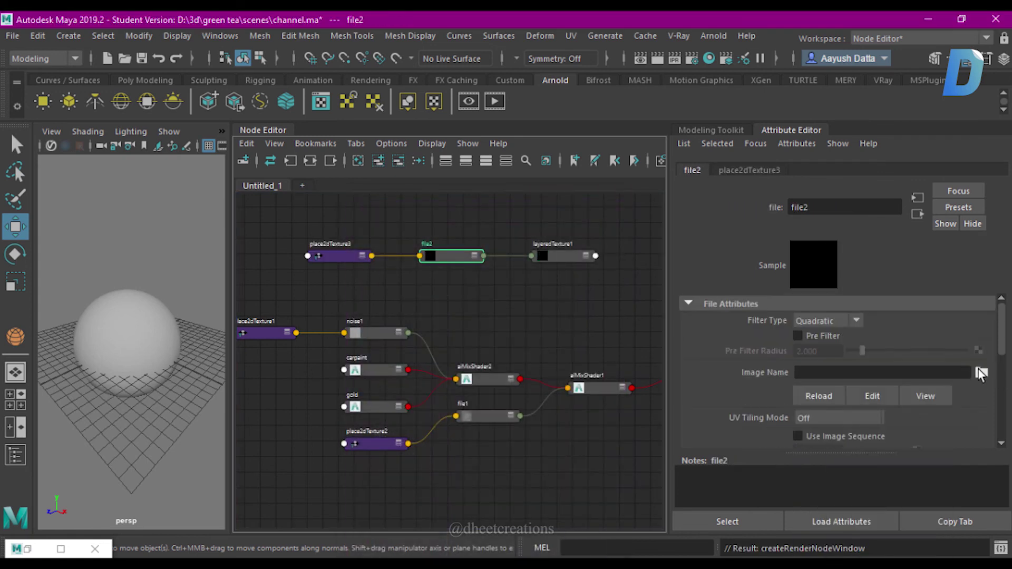
{"action": "left_click", "coordinate": [979, 374]}
{"action": "left_click", "coordinate": [256, 227]}
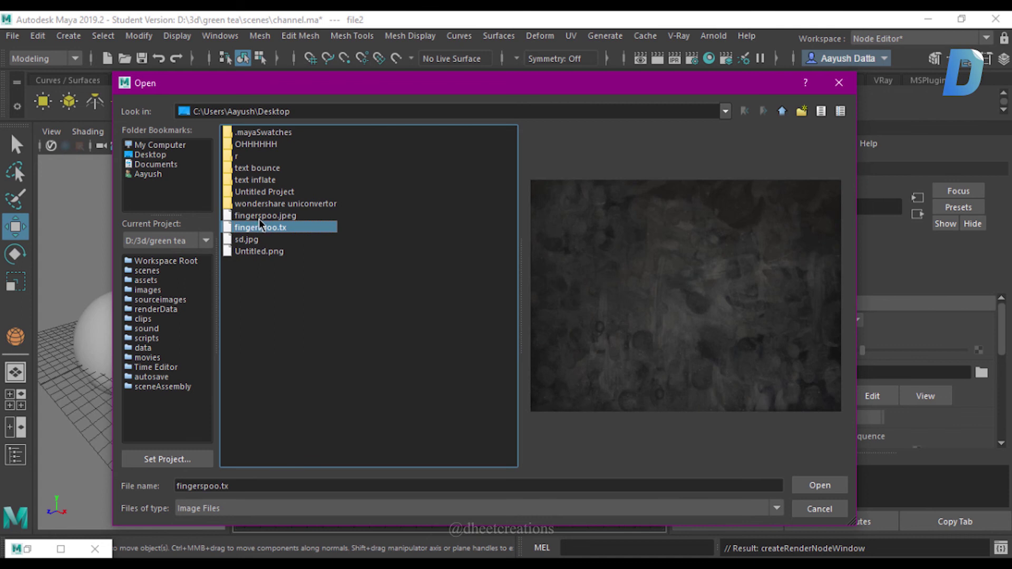
{"action": "left_click", "coordinate": [256, 252]}
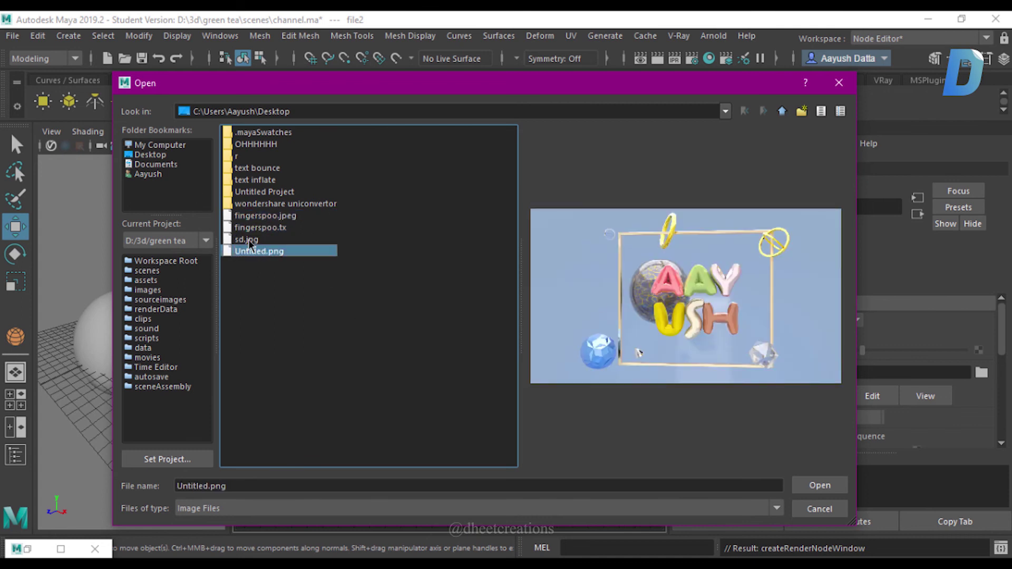
{"action": "left_click", "coordinate": [250, 241]}
{"action": "left_click", "coordinate": [815, 484]}
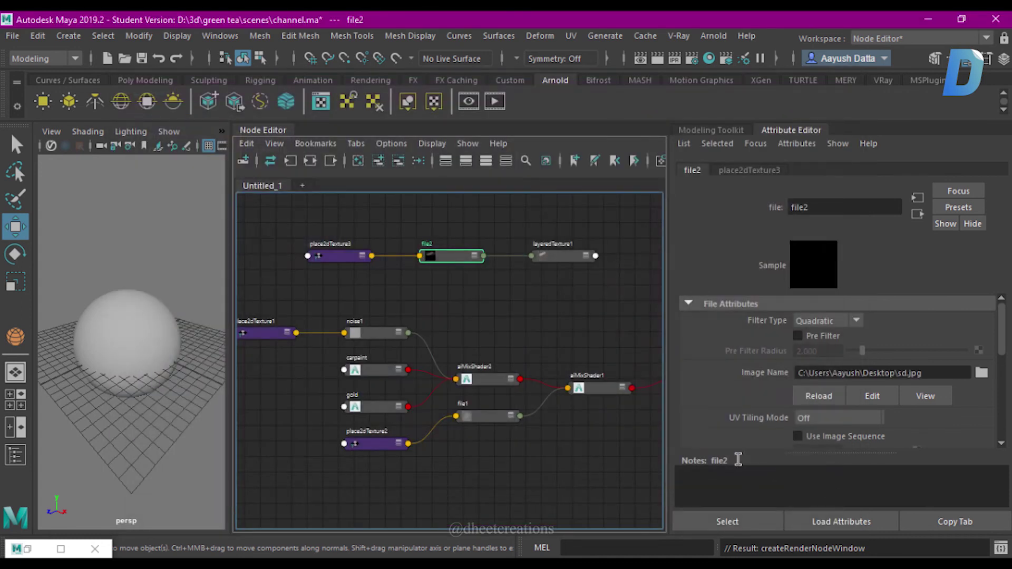
Step: Add a grey second layer to layeredTexture1, then delete the three test nodes
{"action": "left_click", "coordinate": [574, 310]}
{"action": "middle_click_drag", "start_coordinate": [575, 310], "coordinate": [495, 342], "text": "alt"}
{"action": "left_click", "coordinate": [474, 288]}
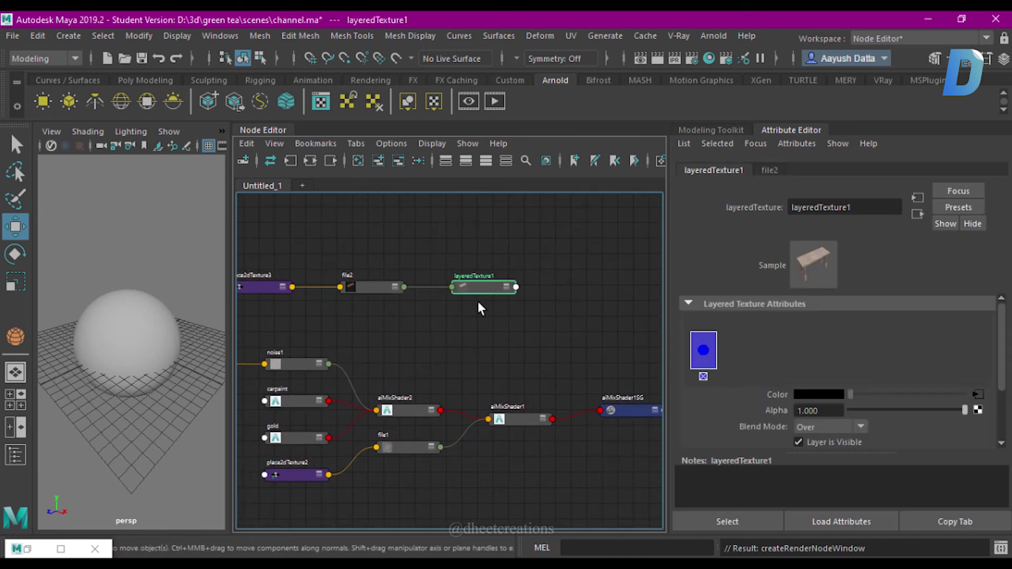
{"action": "left_click", "coordinate": [734, 354]}
{"action": "left_click", "coordinate": [725, 353]}
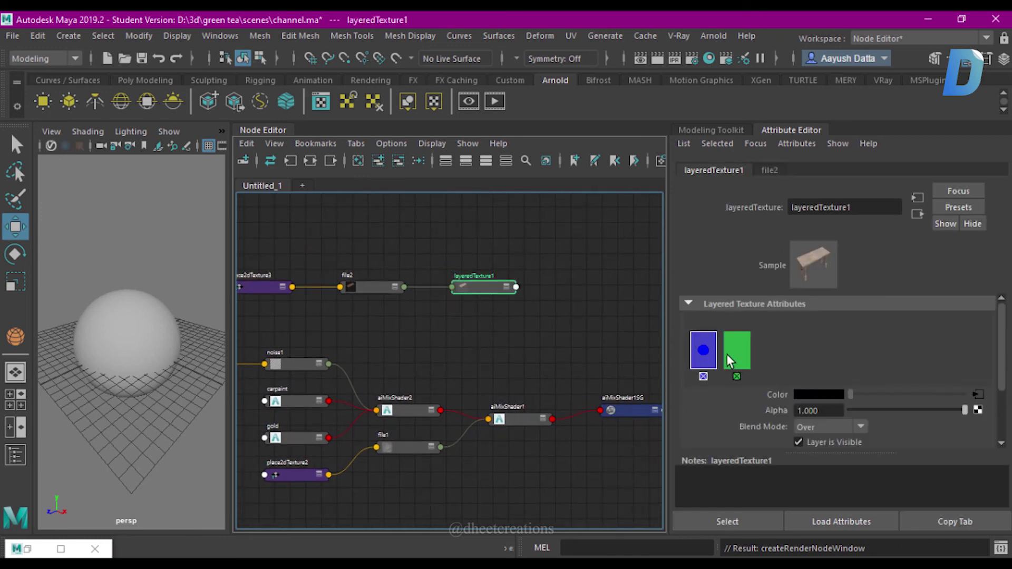
{"action": "left_click_drag", "start_coordinate": [930, 394], "coordinate": [913, 394]}
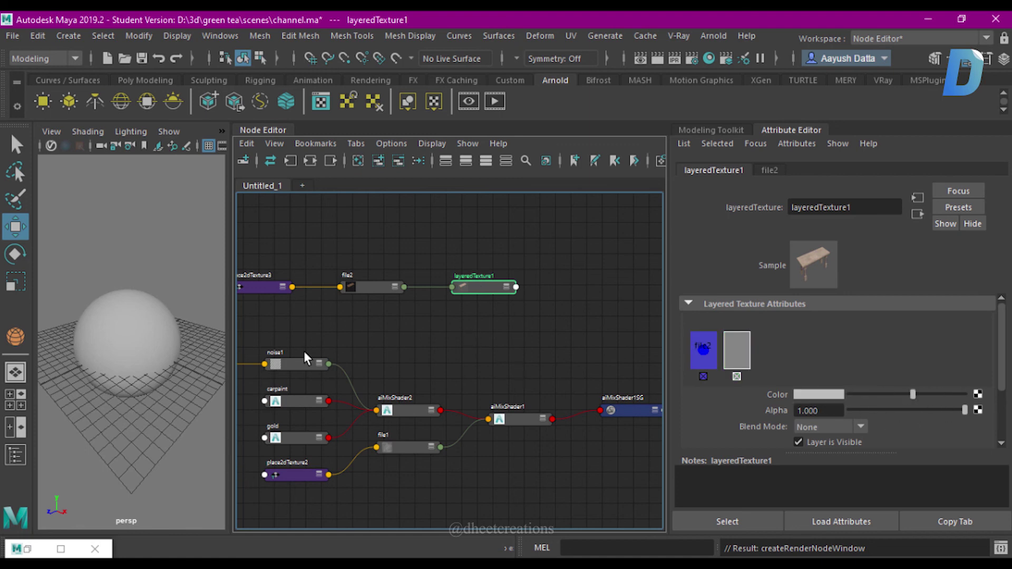
{"action": "scroll", "coordinate": [409, 336], "scroll_direction": "down", "scroll_amount": 2}
{"action": "scroll", "coordinate": [410, 336], "scroll_direction": "down", "scroll_amount": 1}
{"action": "left_click_drag", "start_coordinate": [560, 264], "coordinate": [252, 305]}
{"action": "key", "text": "Delete"}
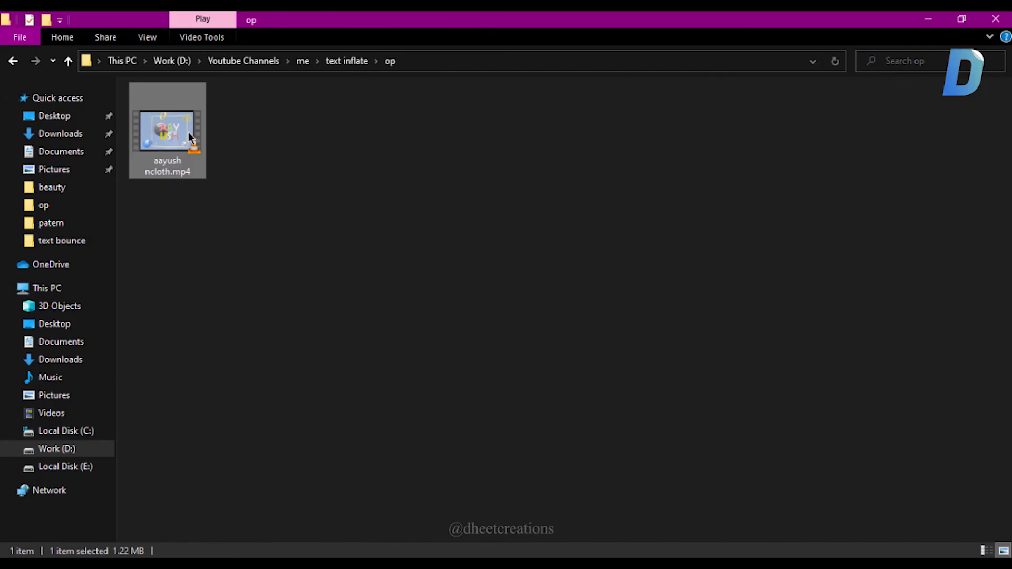
Step: Open the rendered ncloth MP4 from File Explorer in VLC media player
{"action": "double_click", "coordinate": [190, 139]}
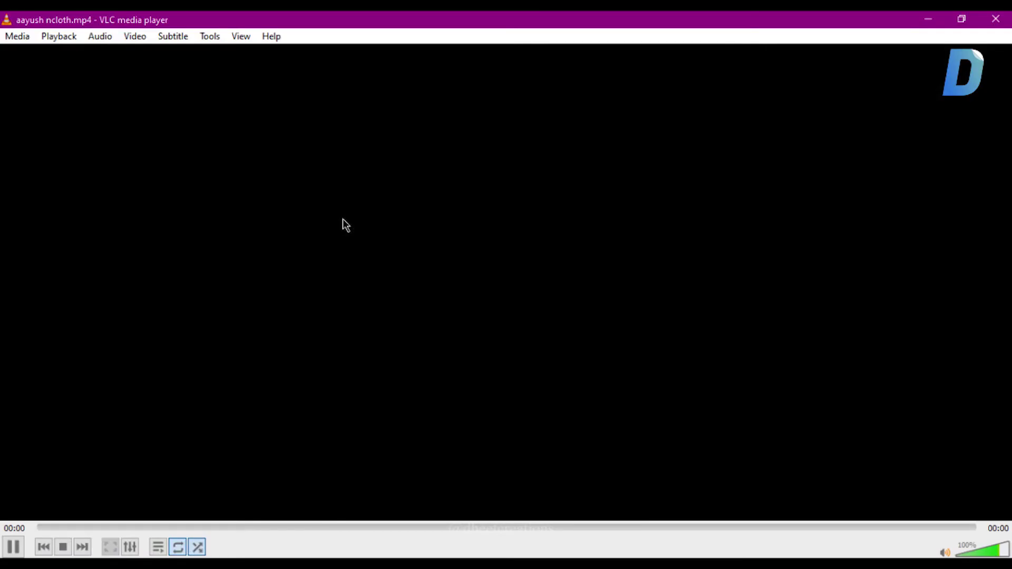